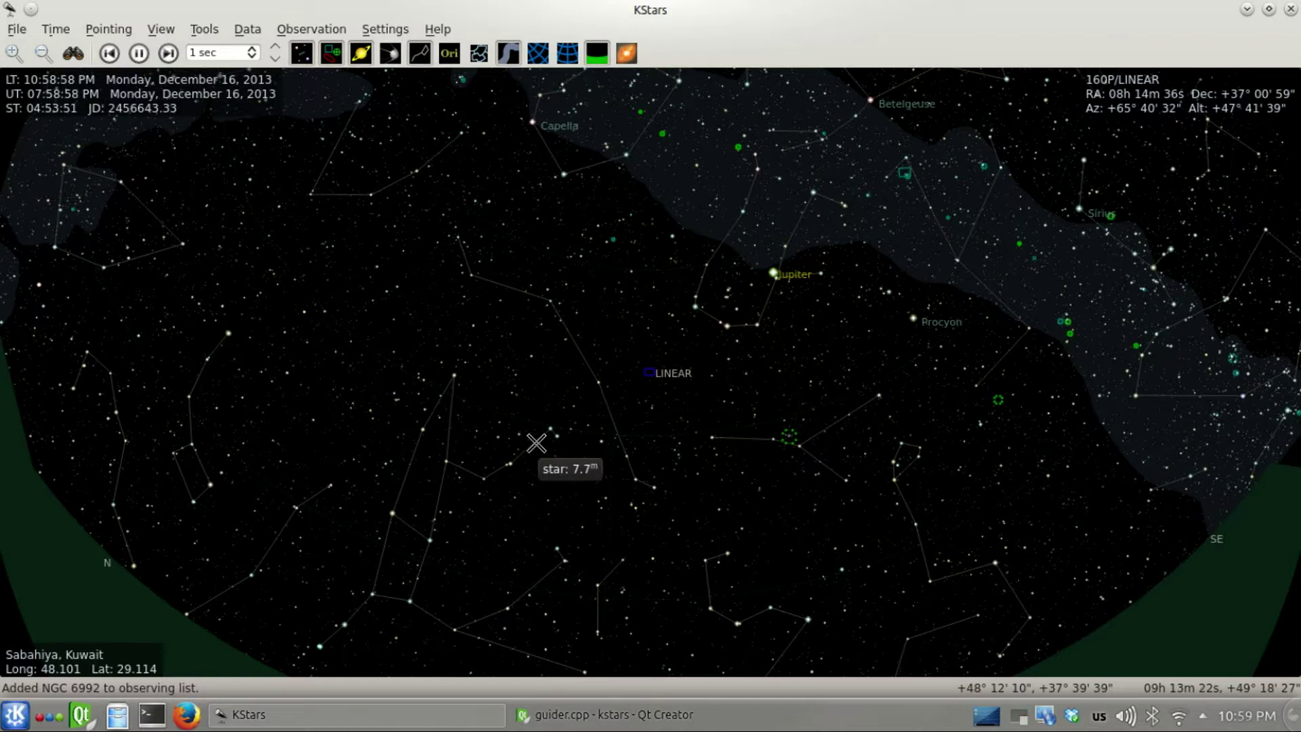
- Drag the sky chart slightly so the Milky Way and a denser star field come into view
{"action": "left_click_drag", "start_coordinate": [479, 406], "coordinate": [527, 409]}
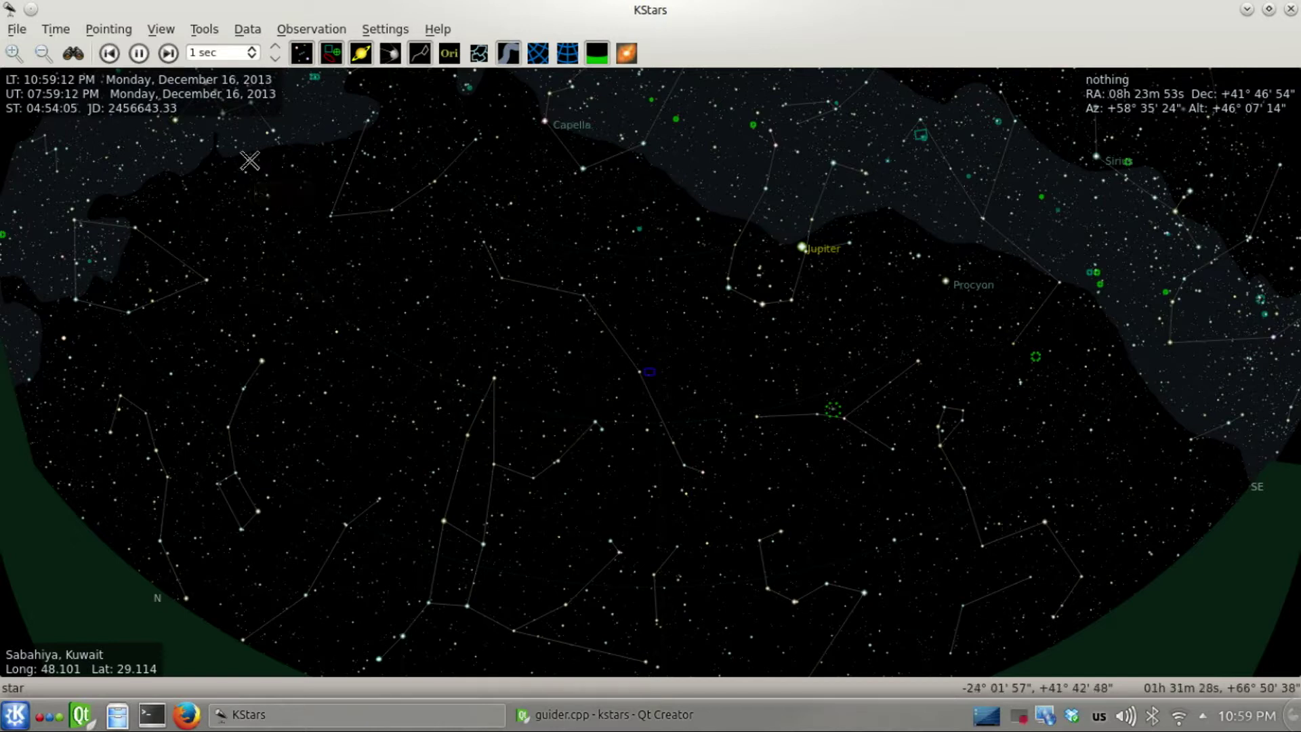
- Open the Ekos setup, keeping EQMod as the telescope driver and QSI CCD as the camera
{"action": "left_click", "coordinate": [213, 33]}
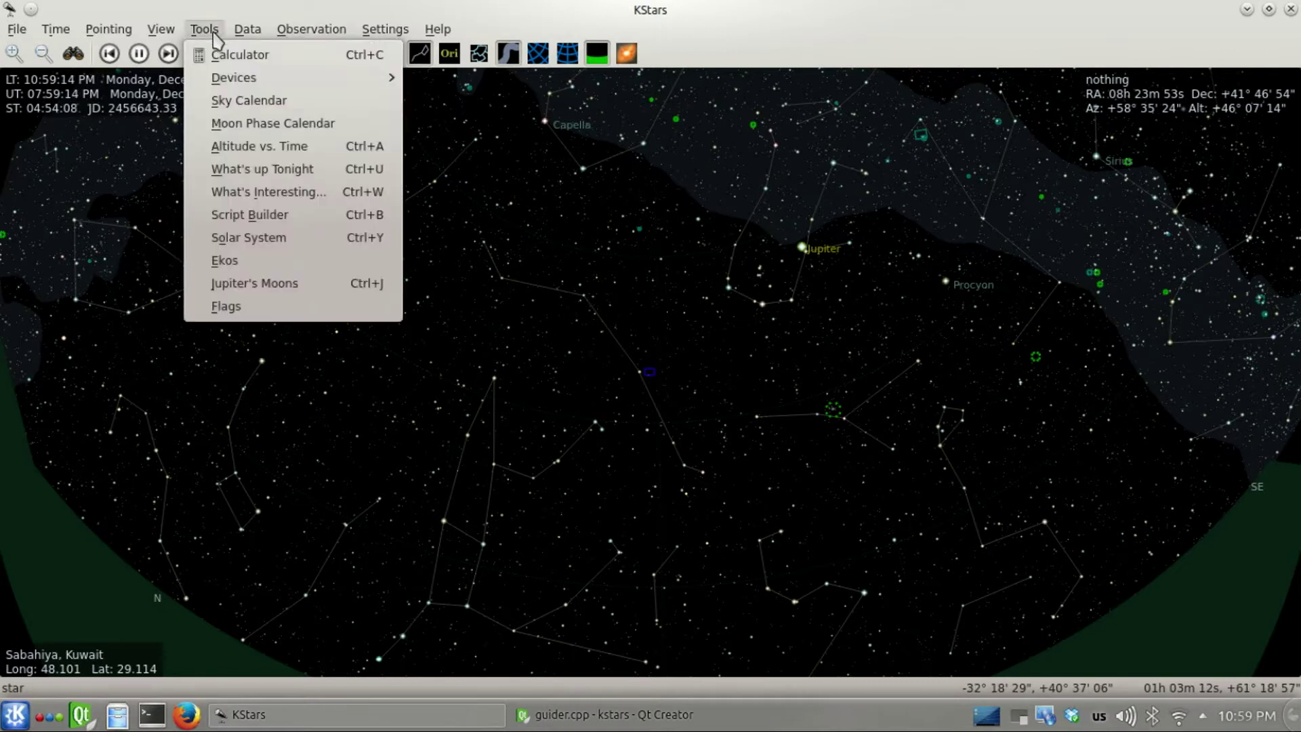
{"action": "left_click", "coordinate": [259, 262]}
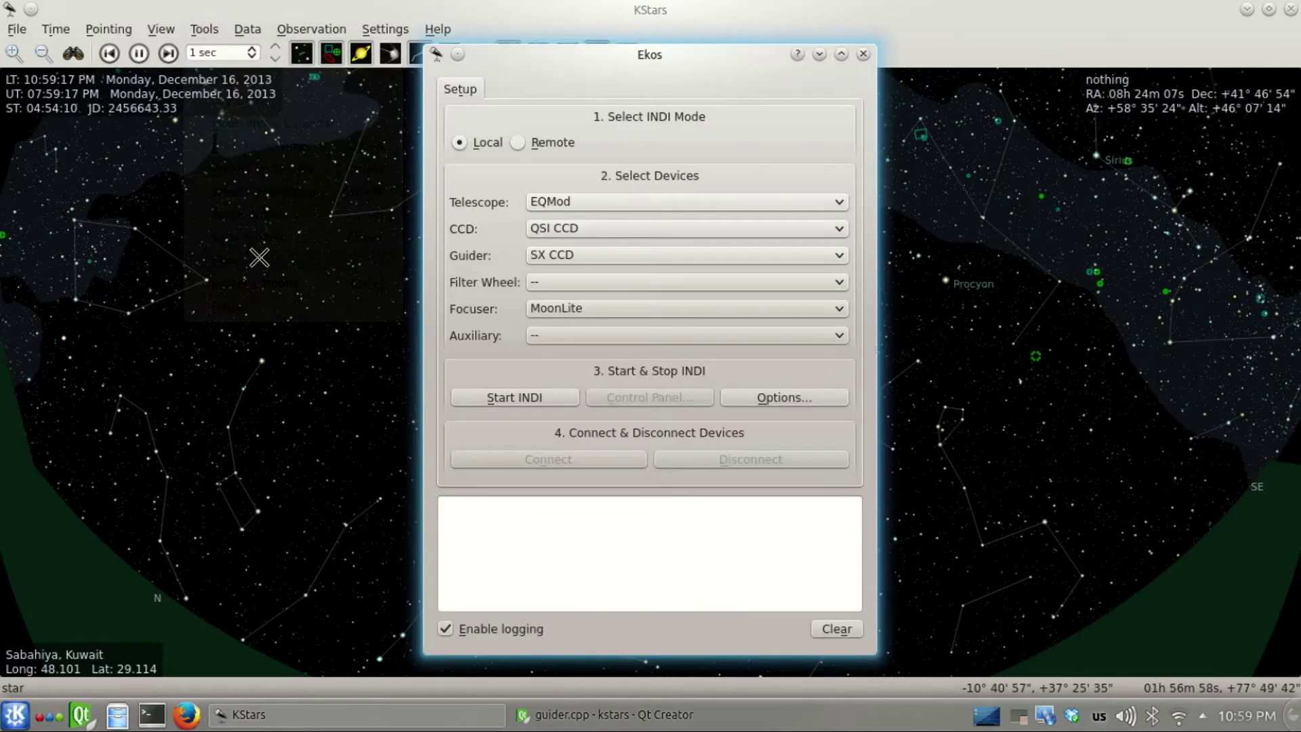
{"action": "left_click", "coordinate": [566, 205]}
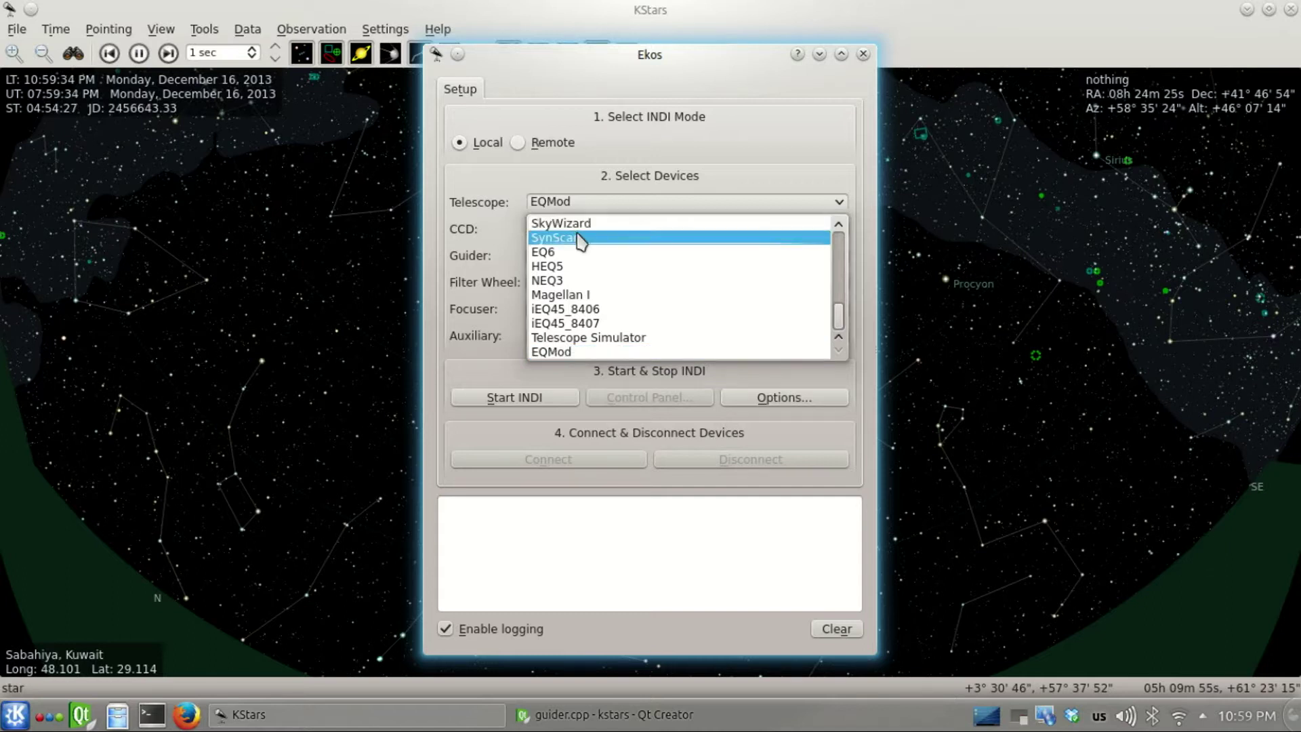
{"action": "left_click", "coordinate": [576, 352]}
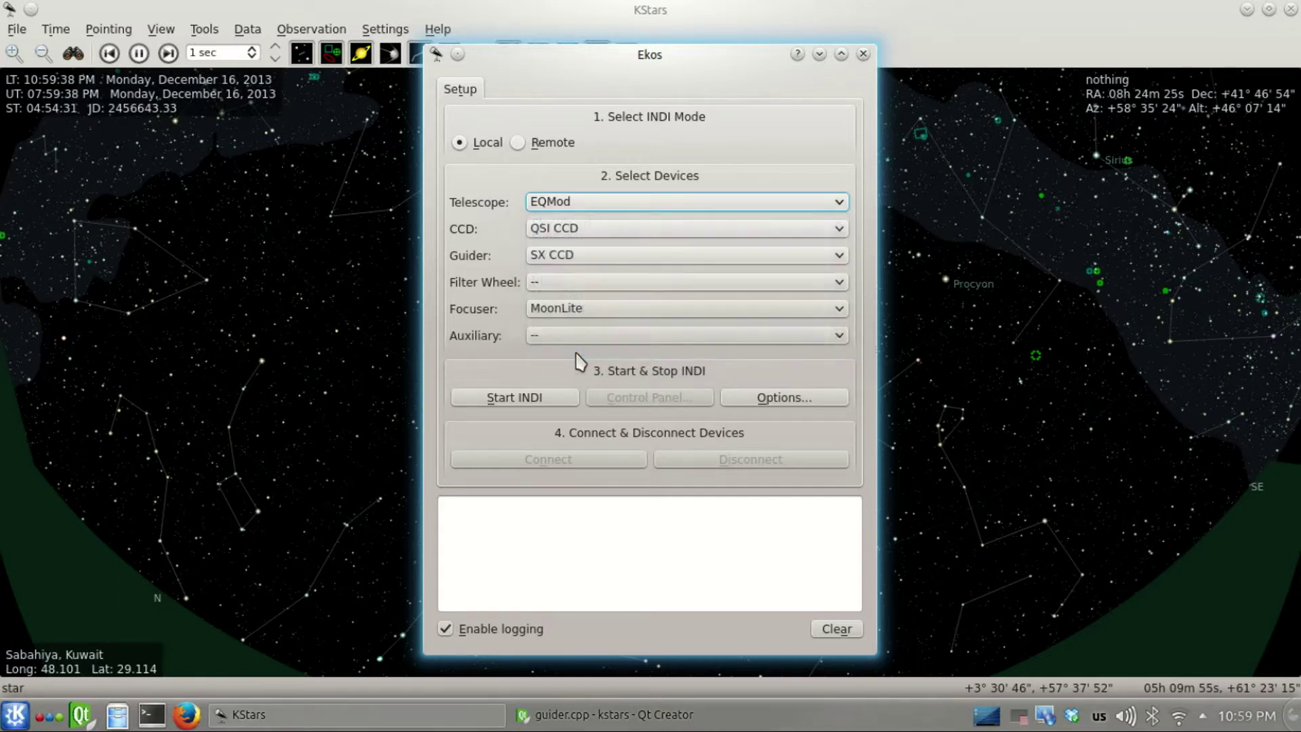
{"action": "left_click", "coordinate": [569, 232]}
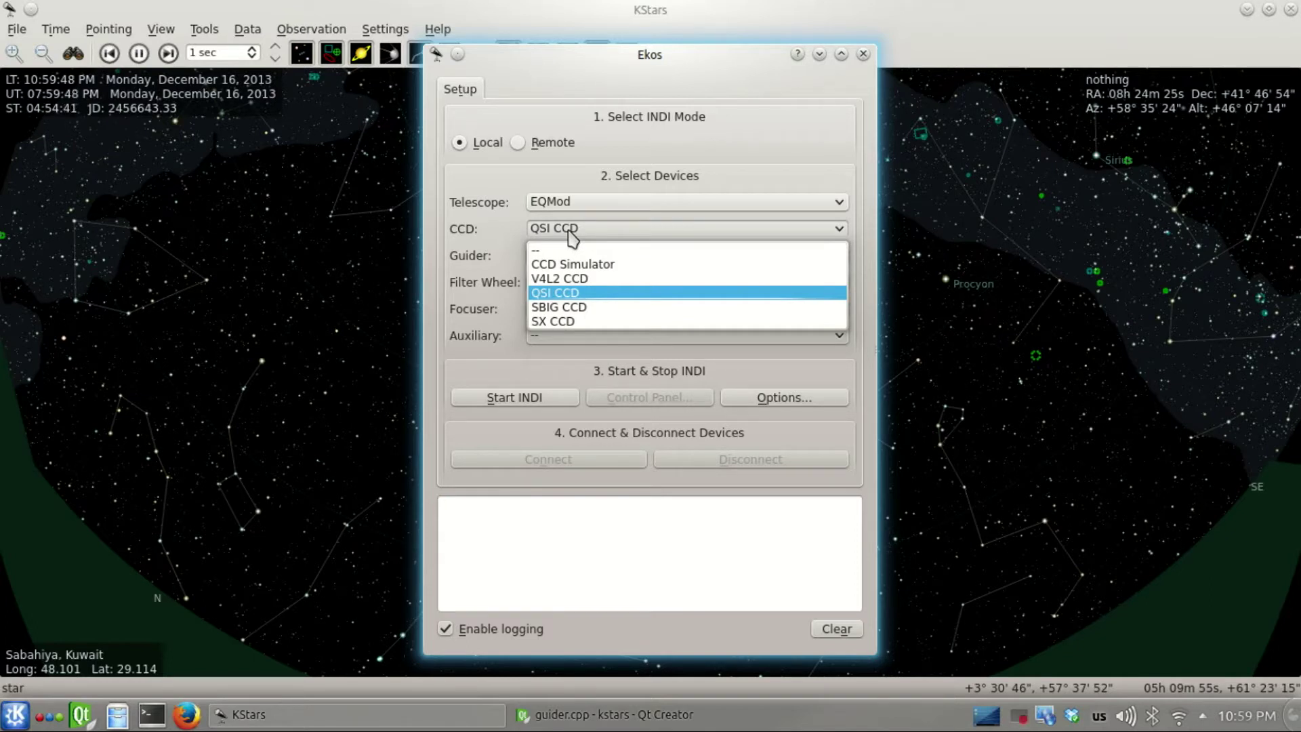
{"action": "left_click", "coordinate": [571, 237]}
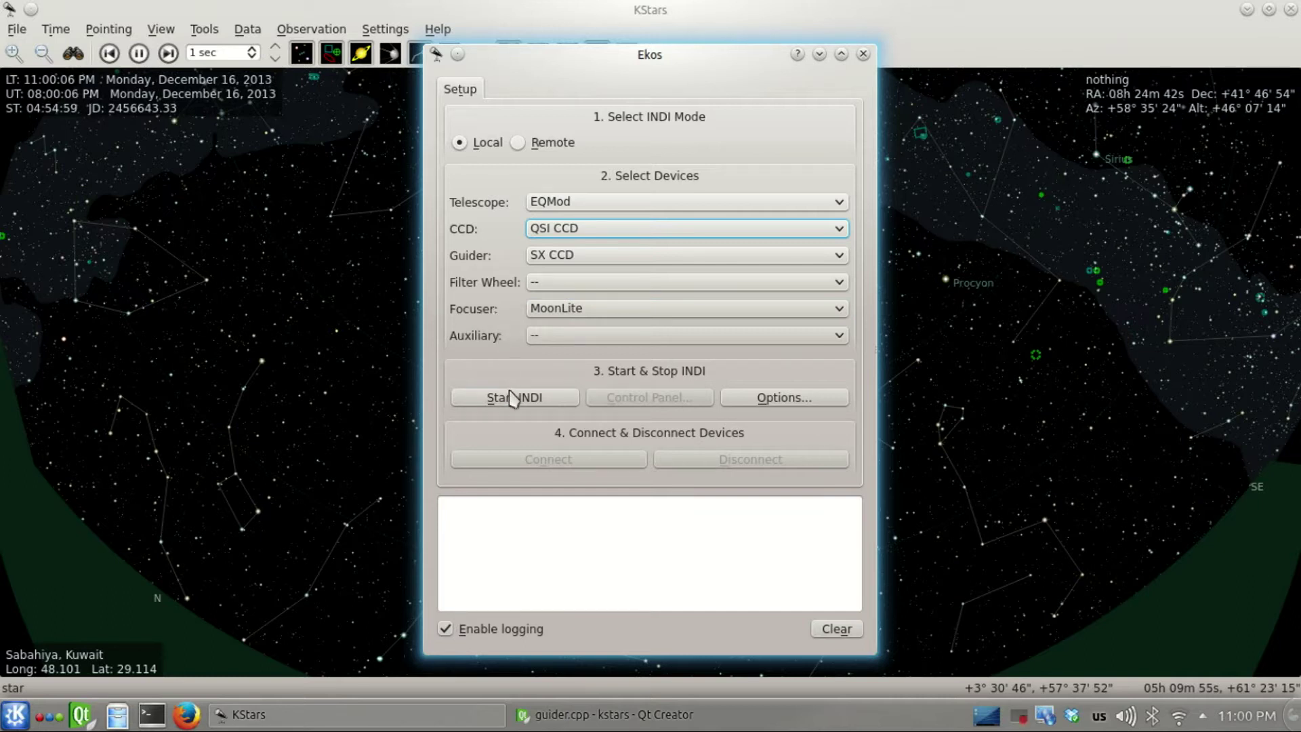
- Start INDI and connect the EQMod, QSI CCD, SX CCD guider and MoonLite devices
{"action": "left_click", "coordinate": [551, 405]}
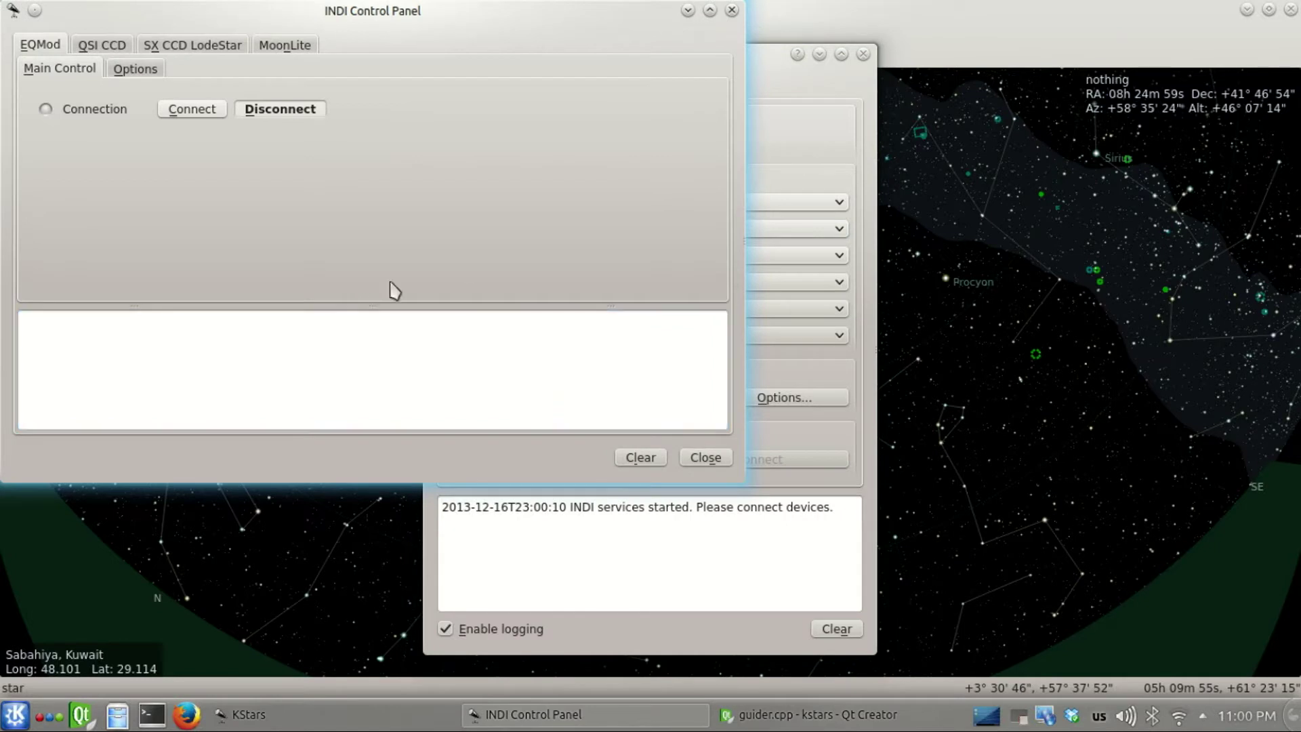
{"action": "left_click", "coordinate": [770, 142]}
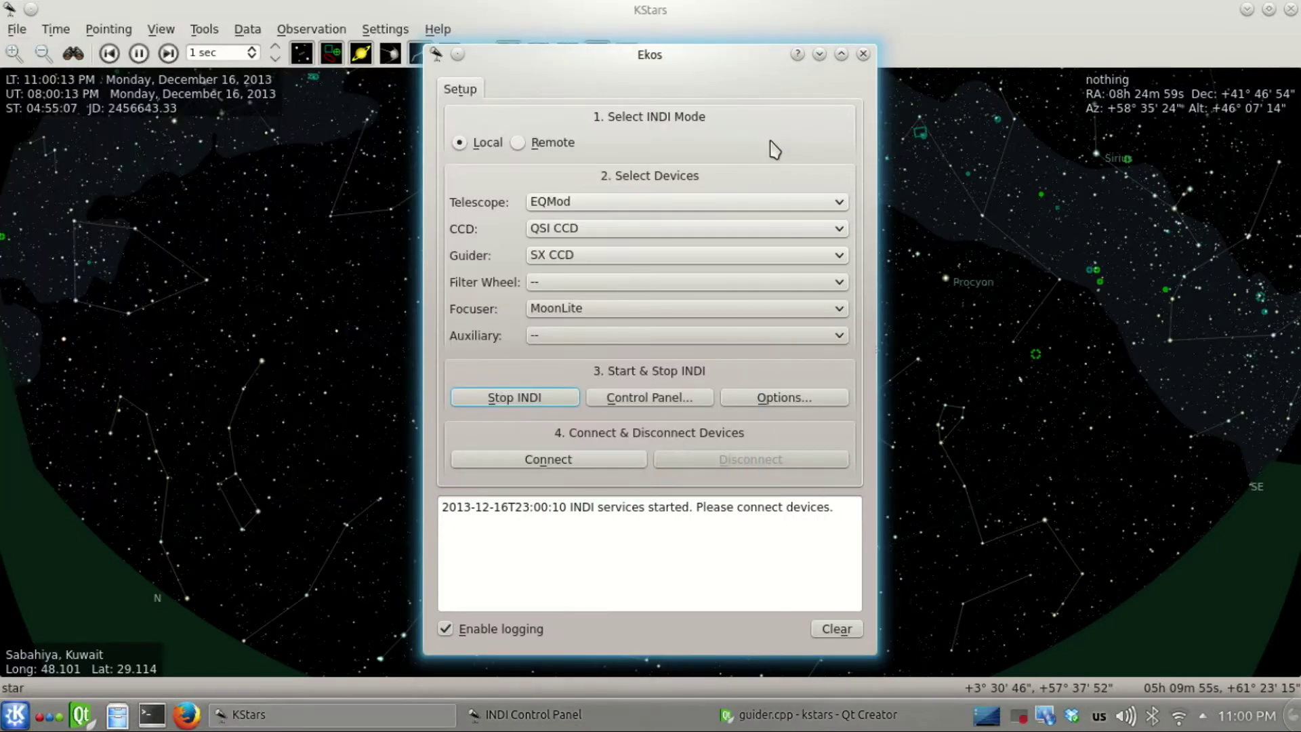
{"action": "left_click", "coordinate": [509, 461]}
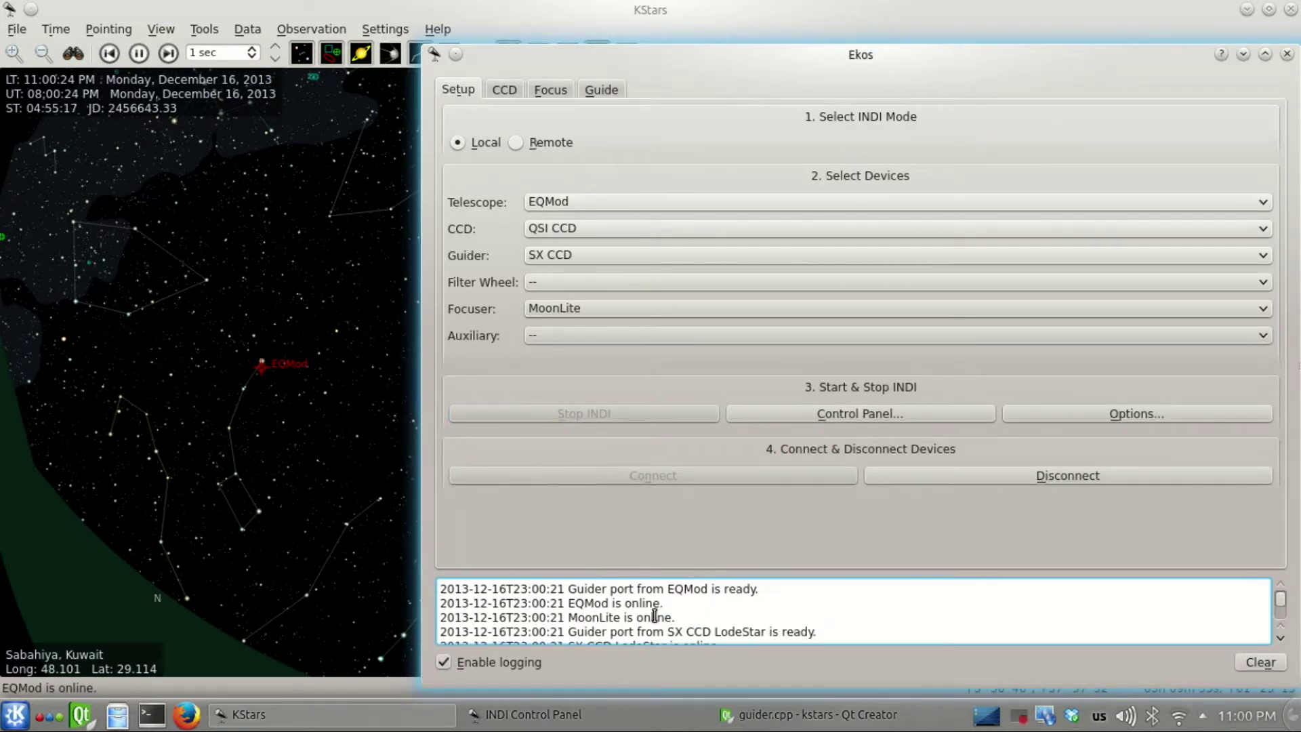
- Pan and zoom the sky chart toward Polaris to locate the mount marker, then minimize KStars
{"action": "left_click", "coordinate": [1250, 57]}
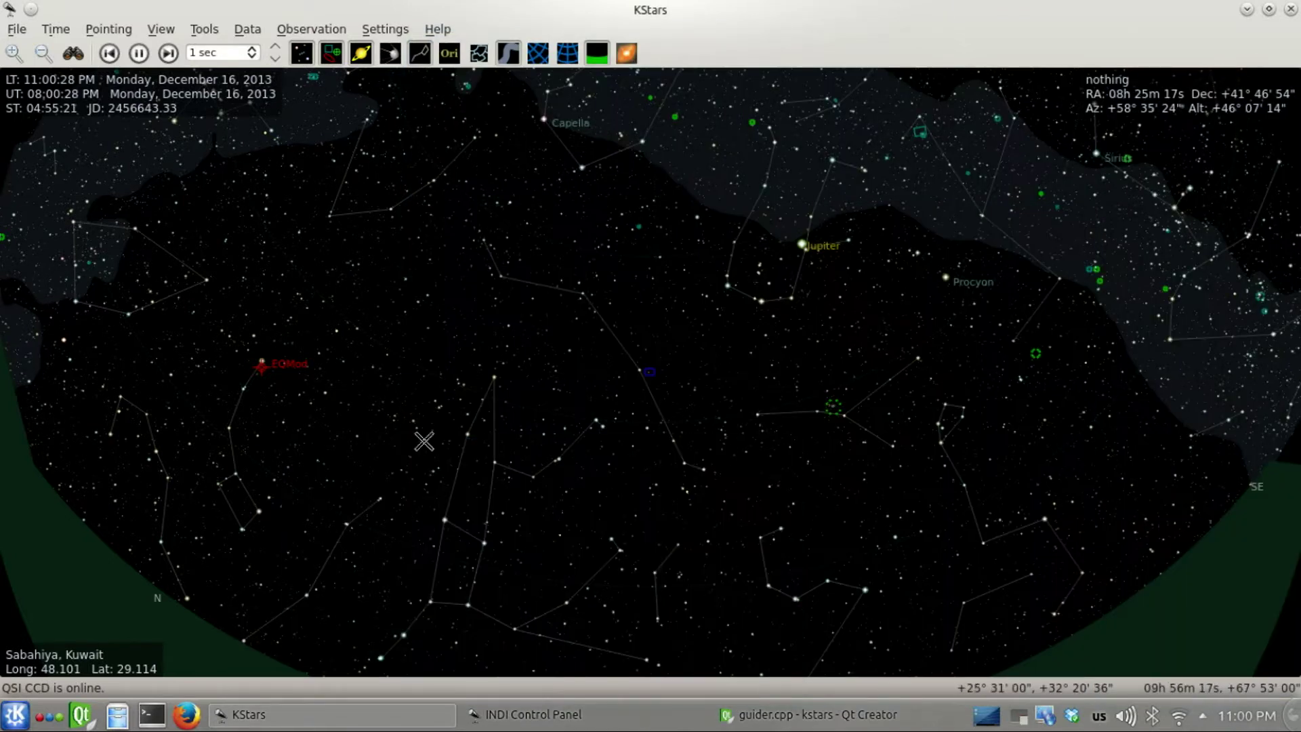
{"action": "left_click_drag", "start_coordinate": [370, 472], "coordinate": [762, 392]}
{"action": "scroll", "coordinate": [742, 406], "scroll_direction": "up", "scroll_amount": 2}
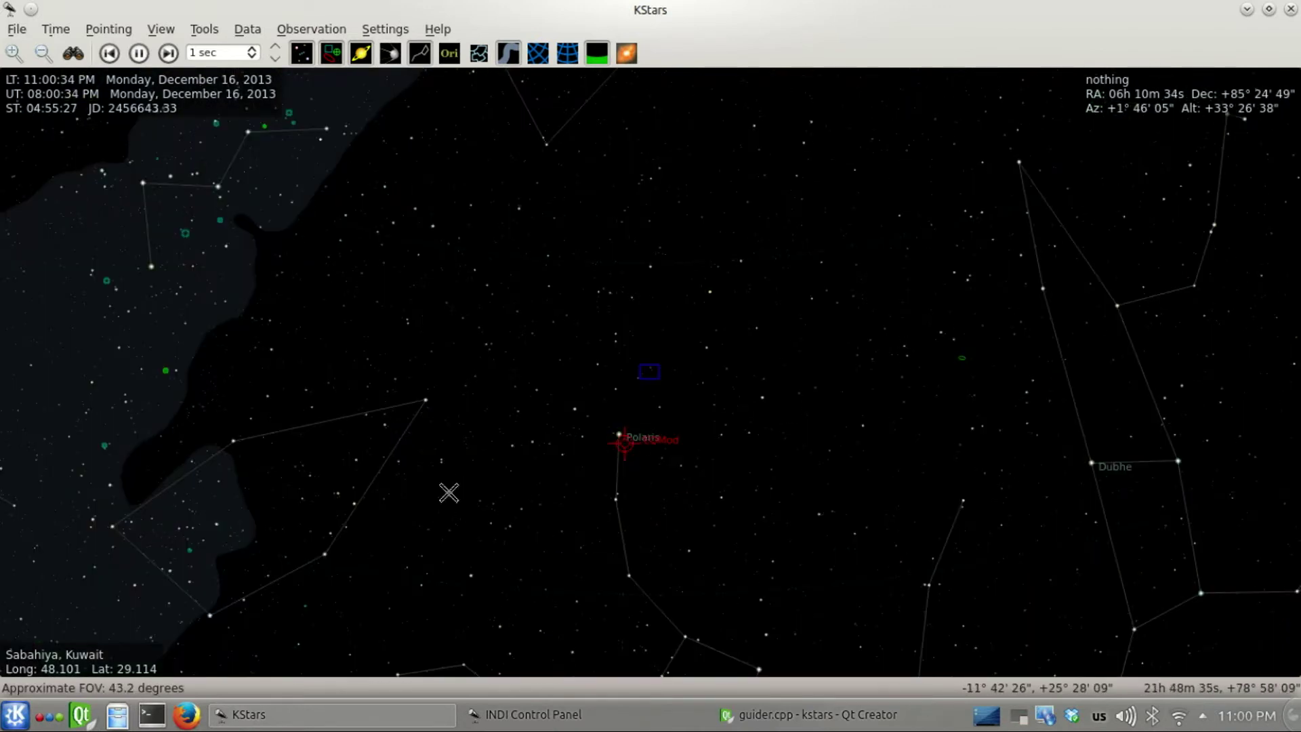
{"action": "scroll", "coordinate": [476, 494], "scroll_direction": "down", "scroll_amount": 2}
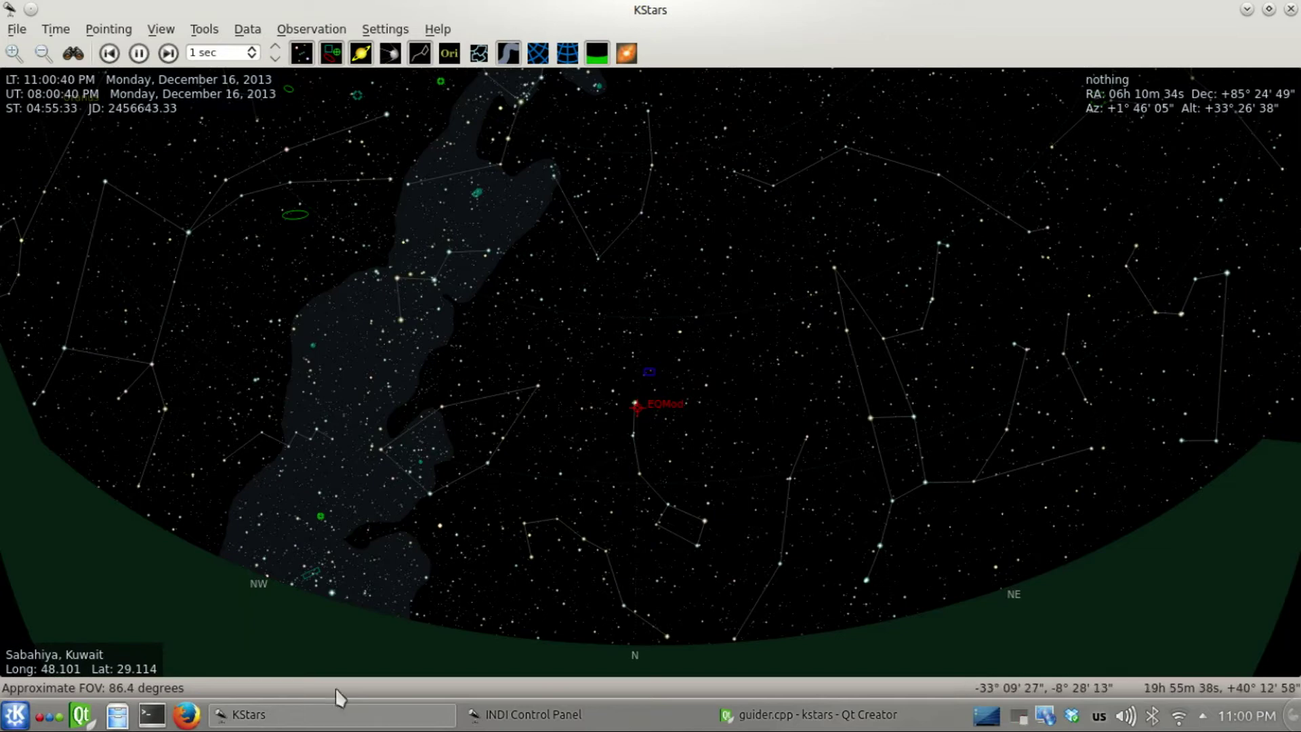
{"action": "left_click", "coordinate": [339, 721]}
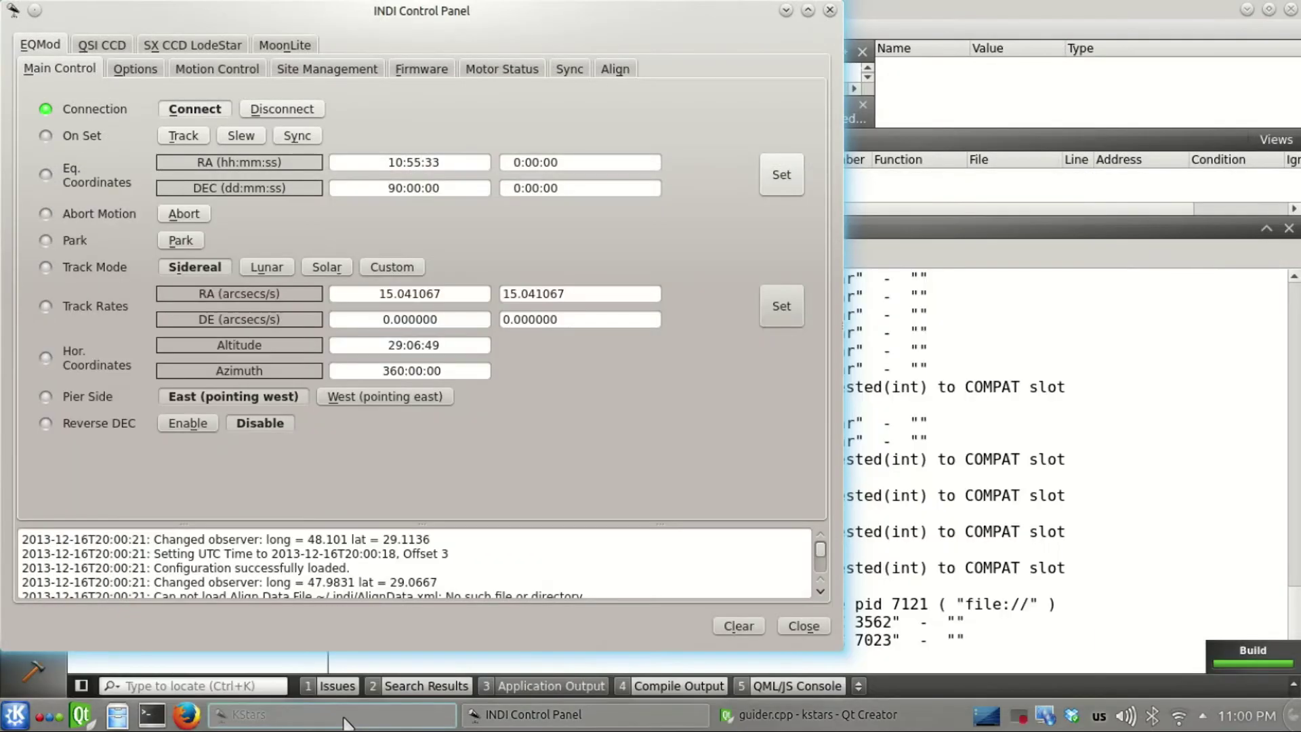
- Tour the CCD, Focus, Guide and Alignment modules, ending on Focus with the SX CCD LodeStar camera
{"action": "left_click", "coordinate": [344, 722]}
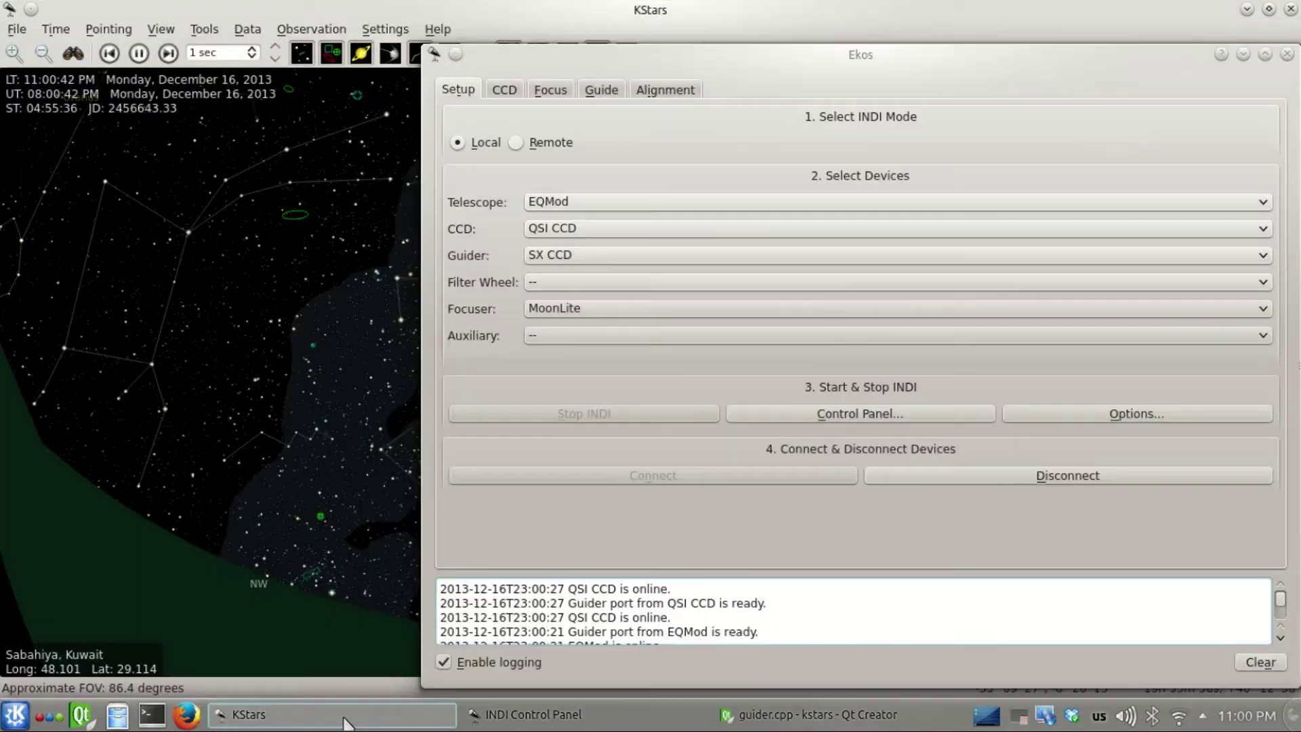
{"action": "left_click", "coordinate": [508, 92]}
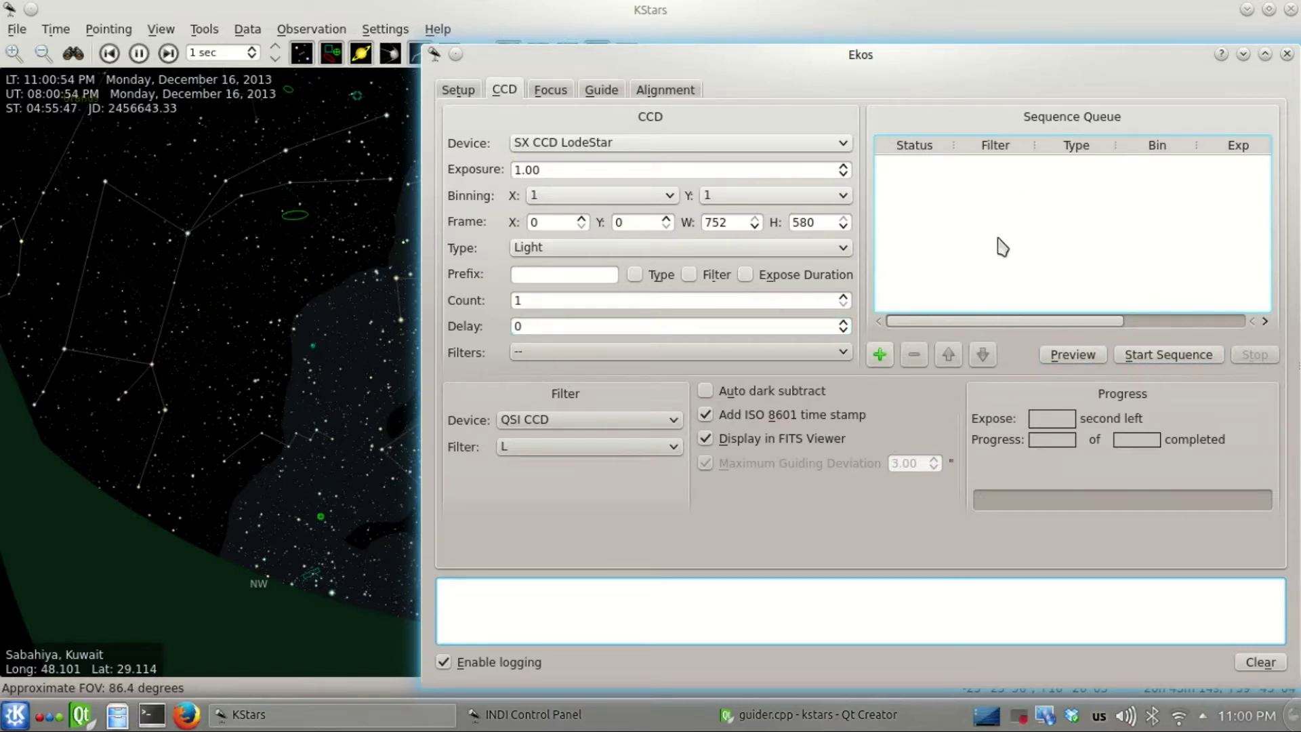
{"action": "left_click", "coordinate": [561, 99]}
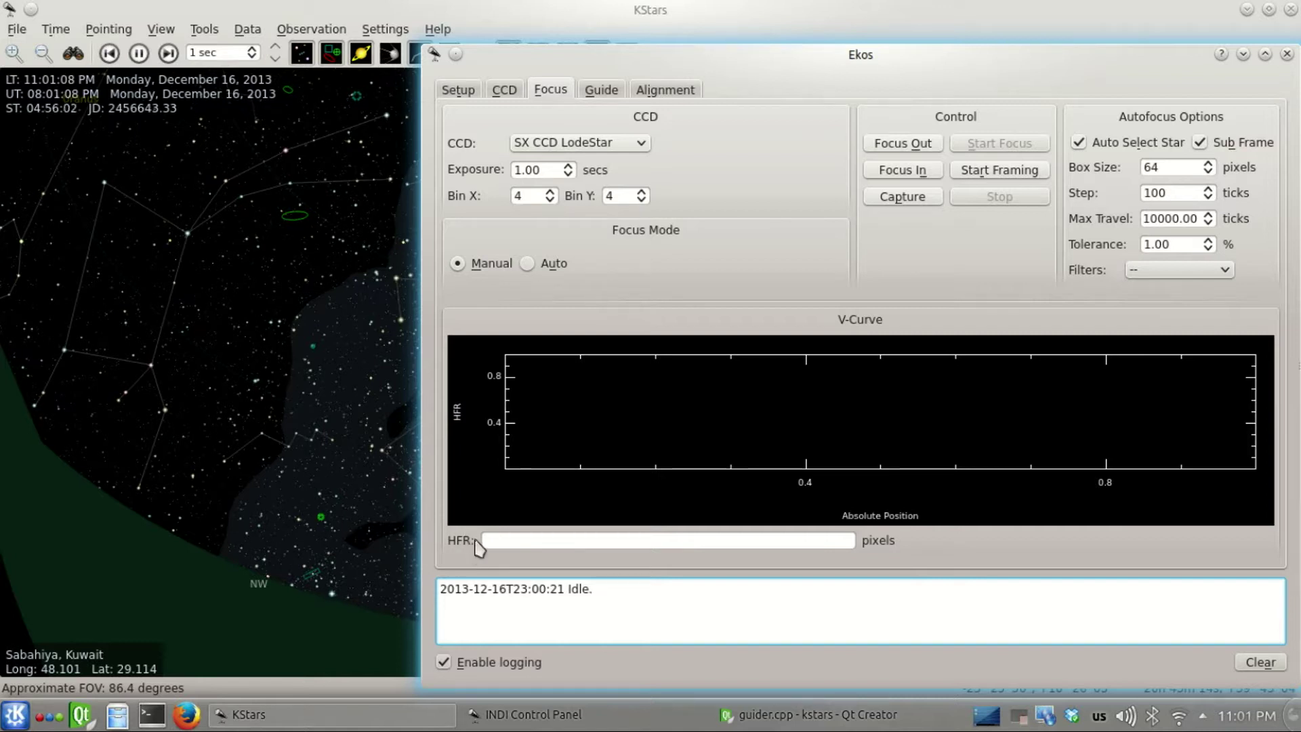
{"action": "left_click", "coordinate": [603, 92]}
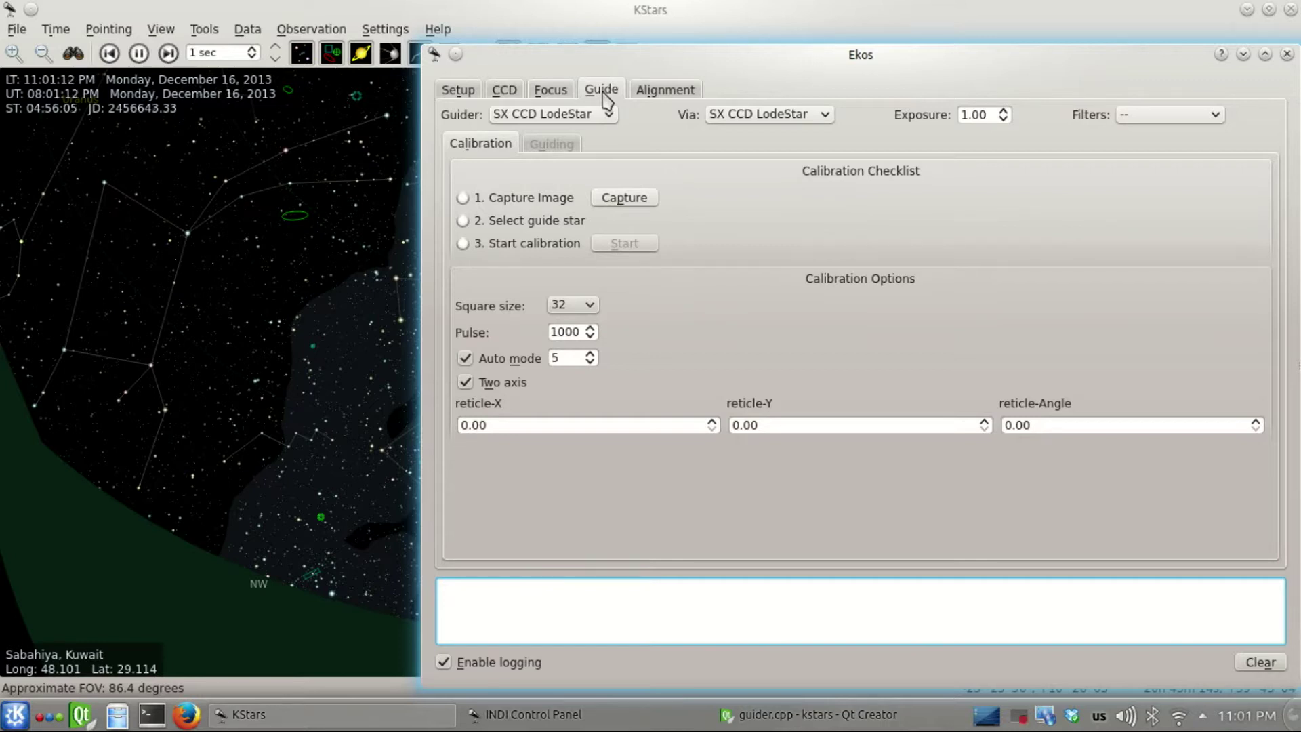
{"action": "left_click", "coordinate": [675, 97]}
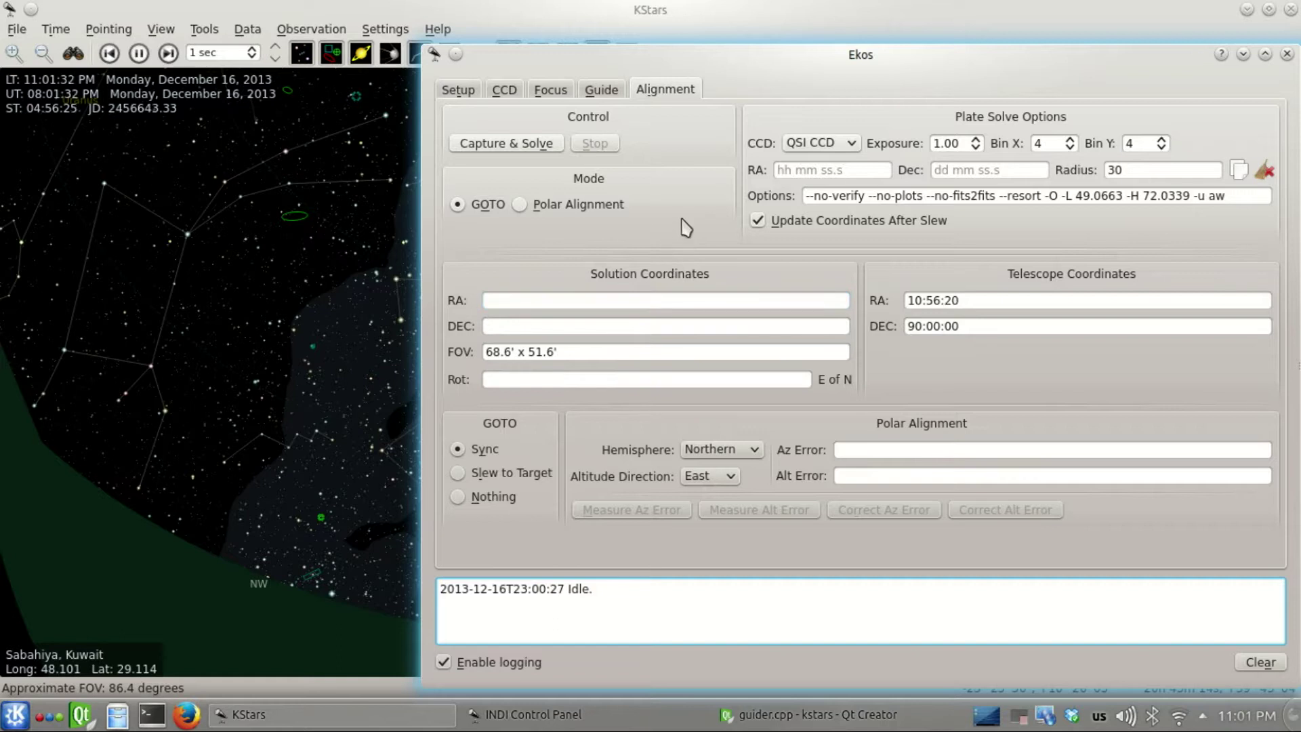
{"action": "left_click", "coordinate": [557, 92]}
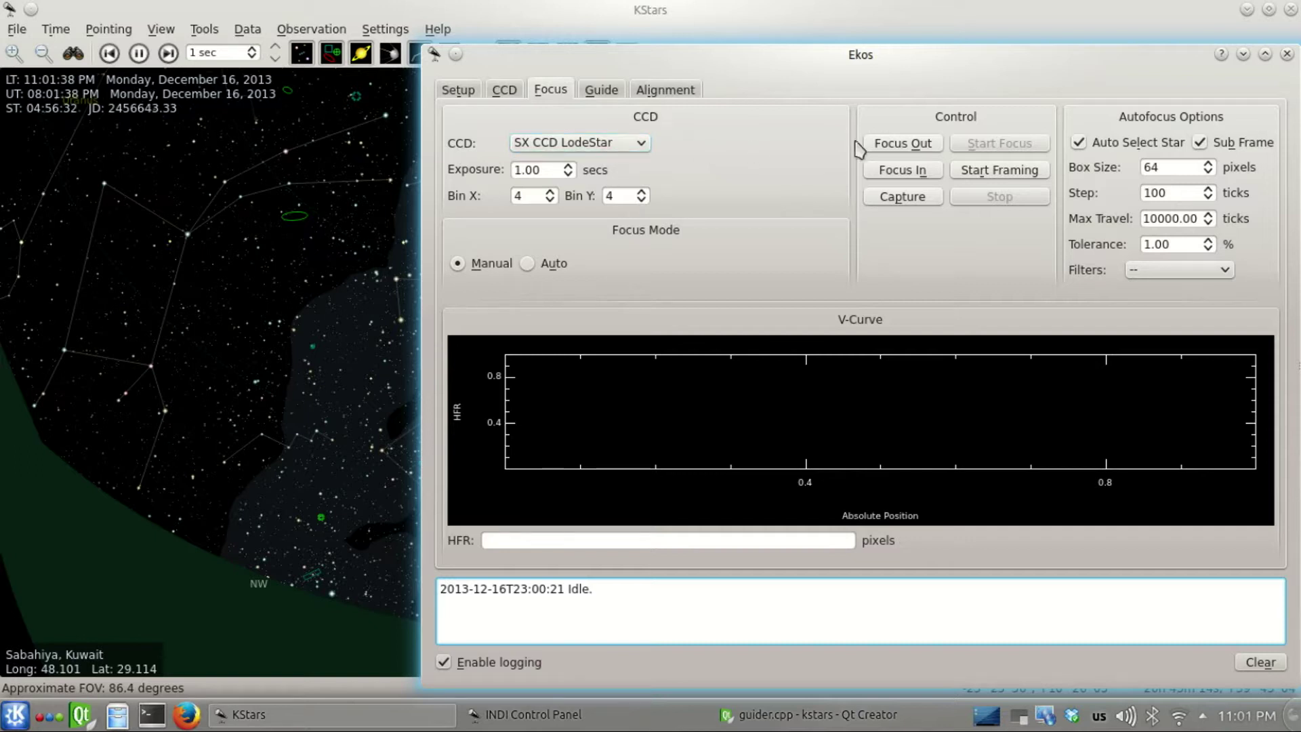
- Right-click the star Navi in Cassiopeia and choose EQMod > Track to slew the mount there
{"action": "left_click", "coordinate": [1245, 57]}
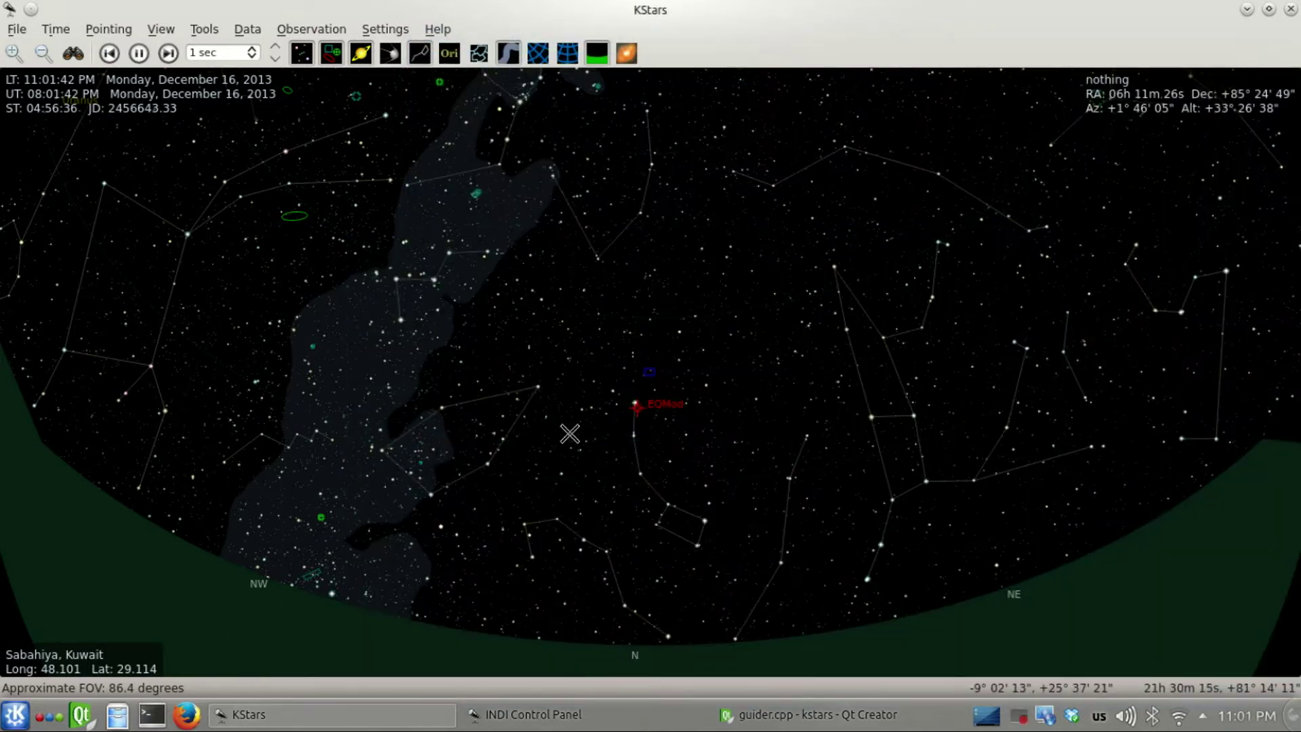
{"action": "mouse_move", "coordinate": [519, 393]}
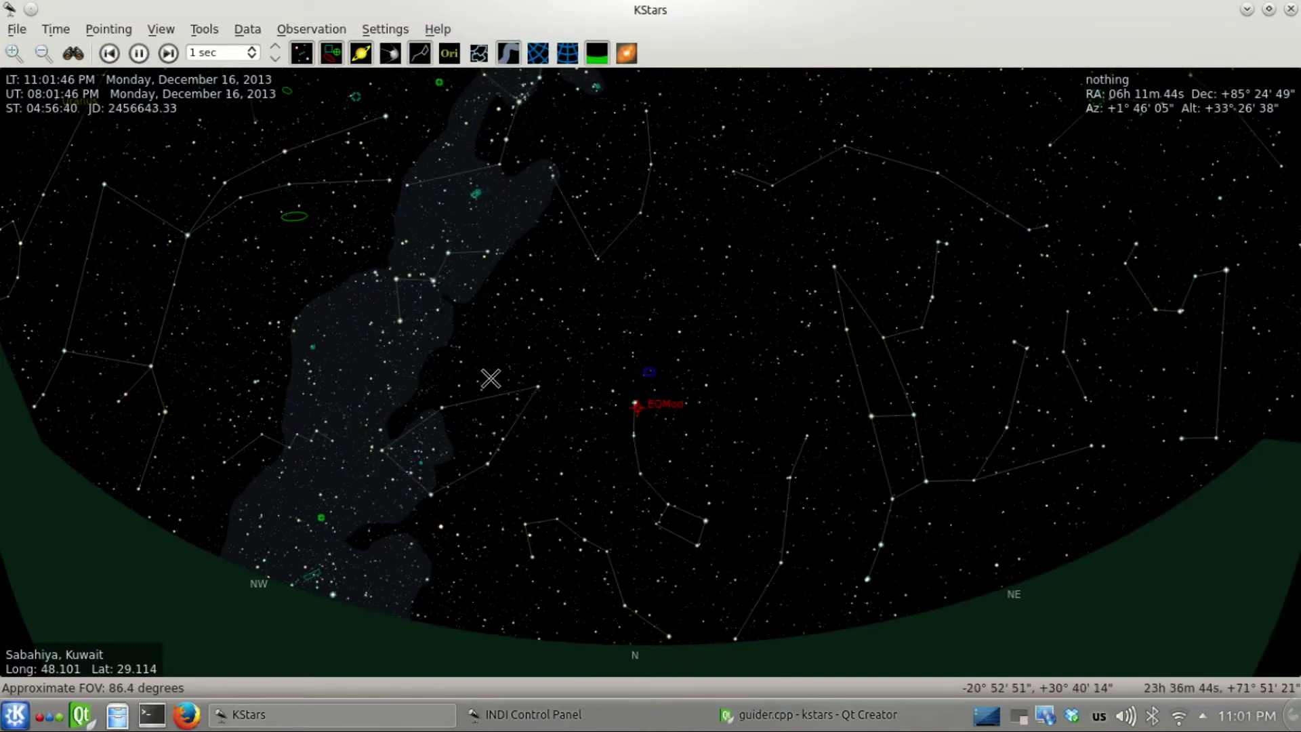
{"action": "scroll", "coordinate": [492, 379], "scroll_direction": "up", "scroll_amount": 4}
{"action": "scroll", "coordinate": [339, 381], "scroll_direction": "down", "scroll_amount": 4}
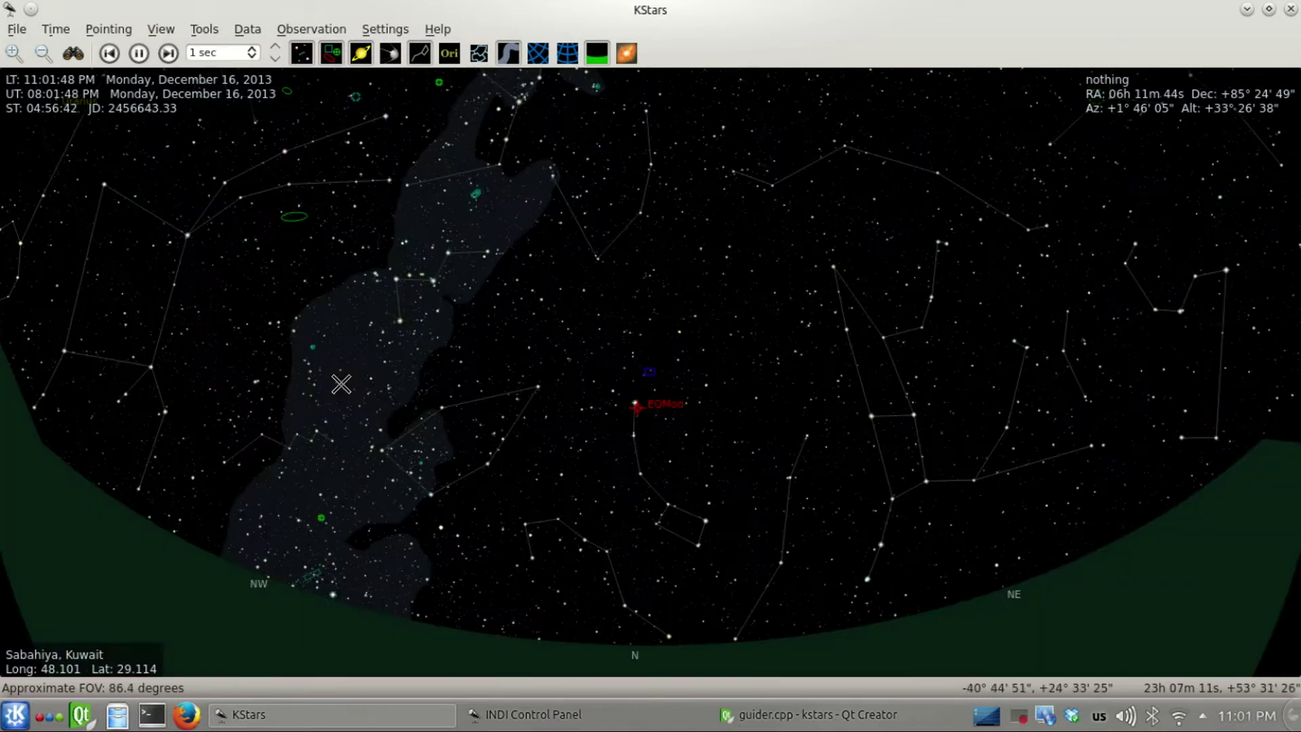
{"action": "mouse_move", "coordinate": [362, 373]}
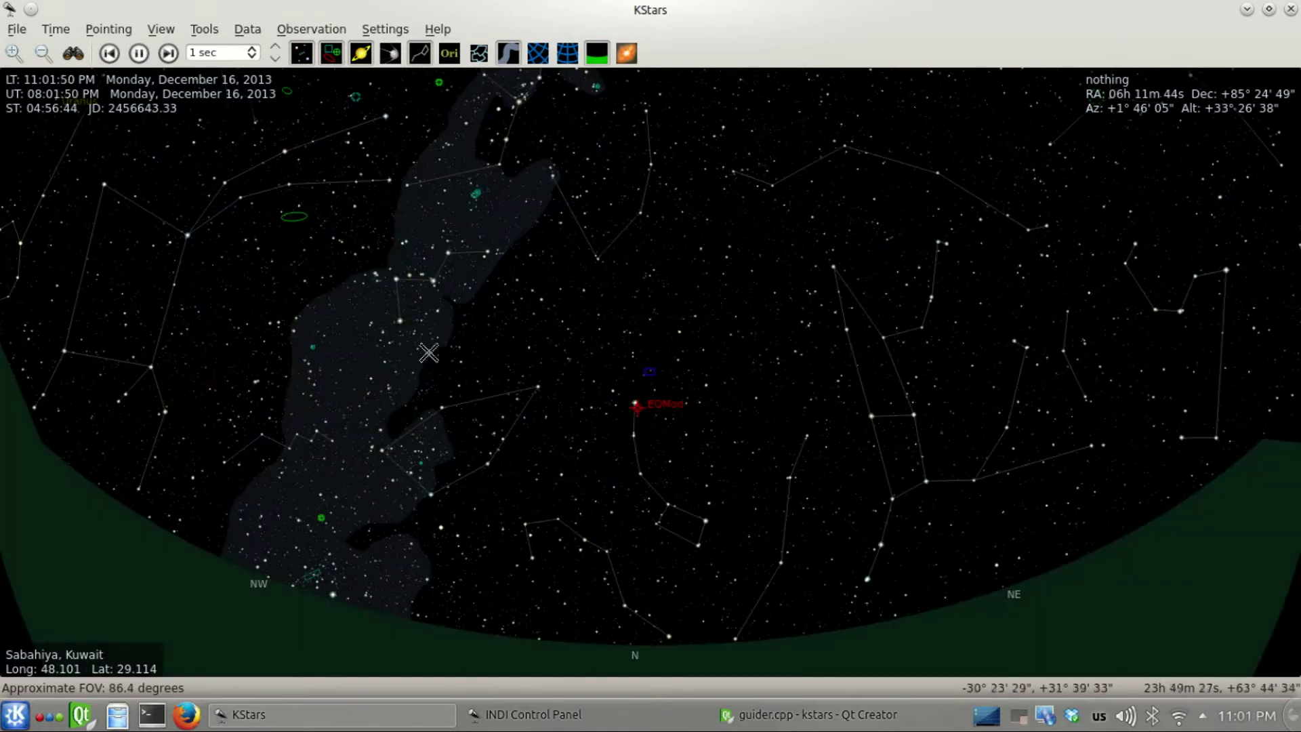
{"action": "right_click", "coordinate": [487, 252]}
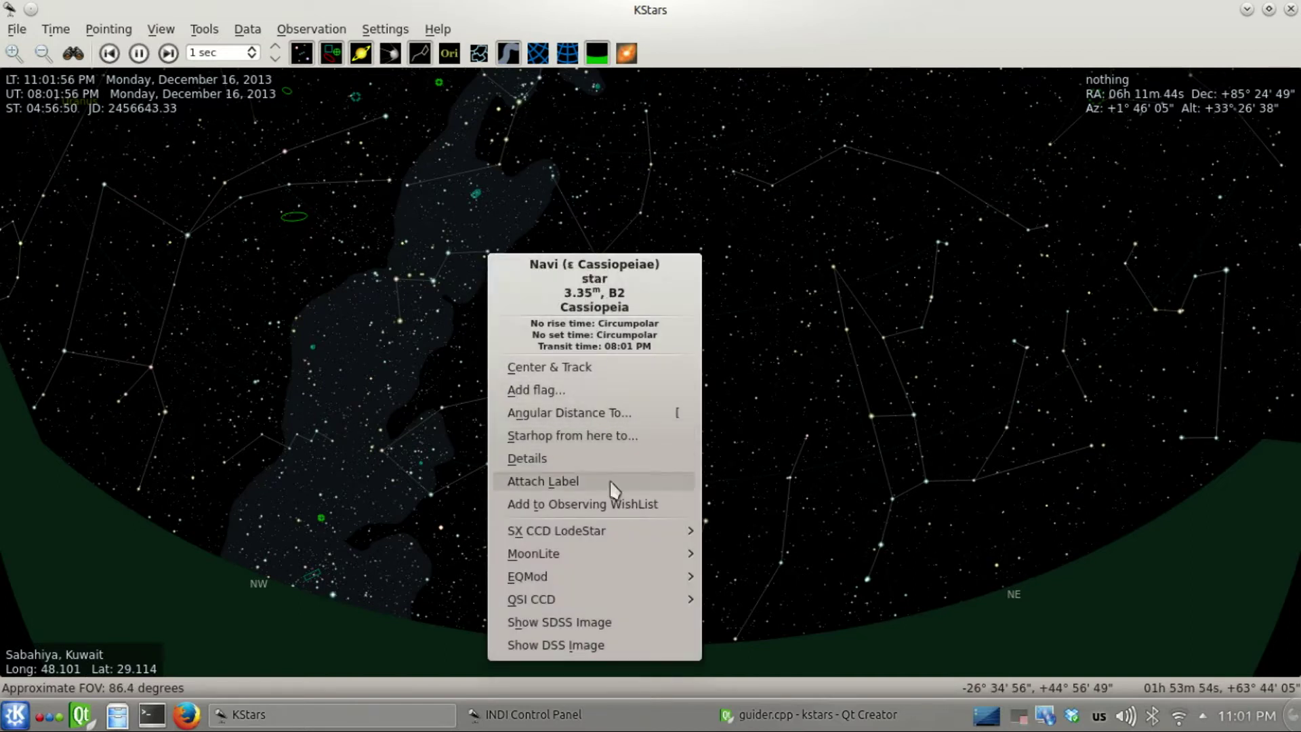
{"action": "mouse_move", "coordinate": [631, 581]}
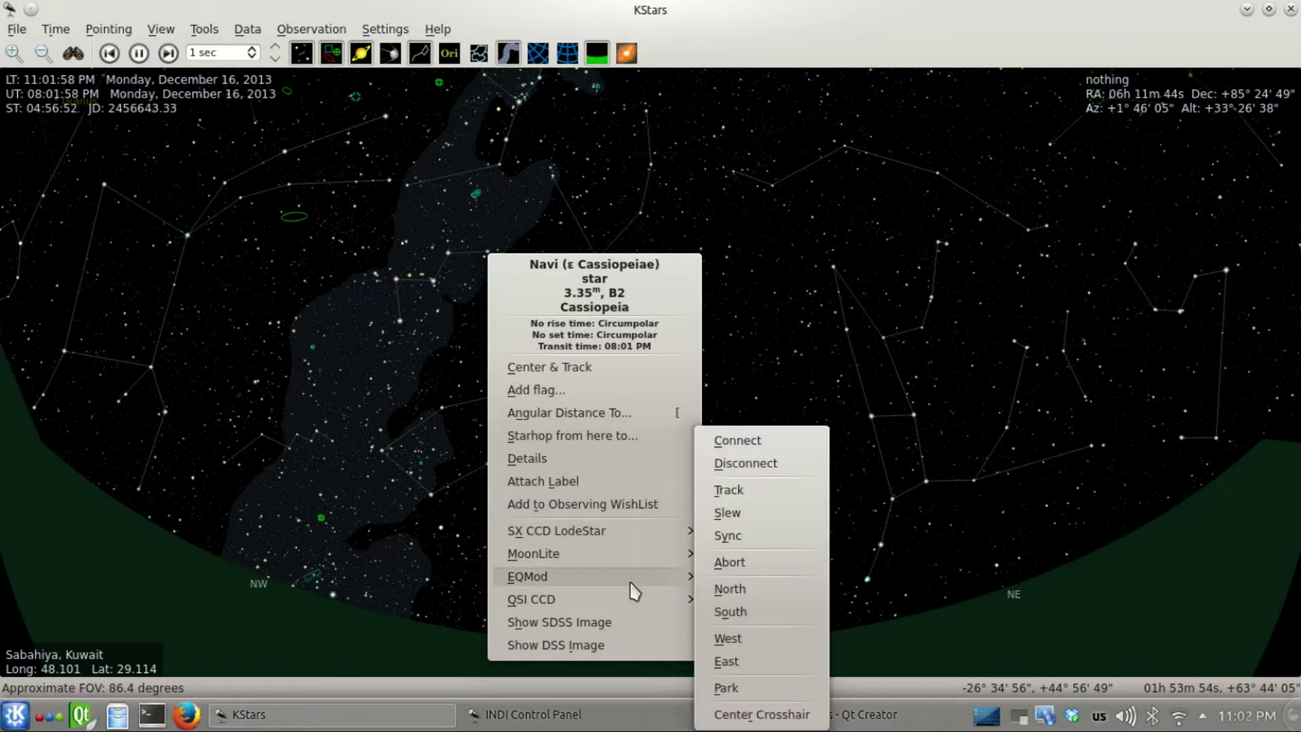
{"action": "left_click", "coordinate": [765, 498]}
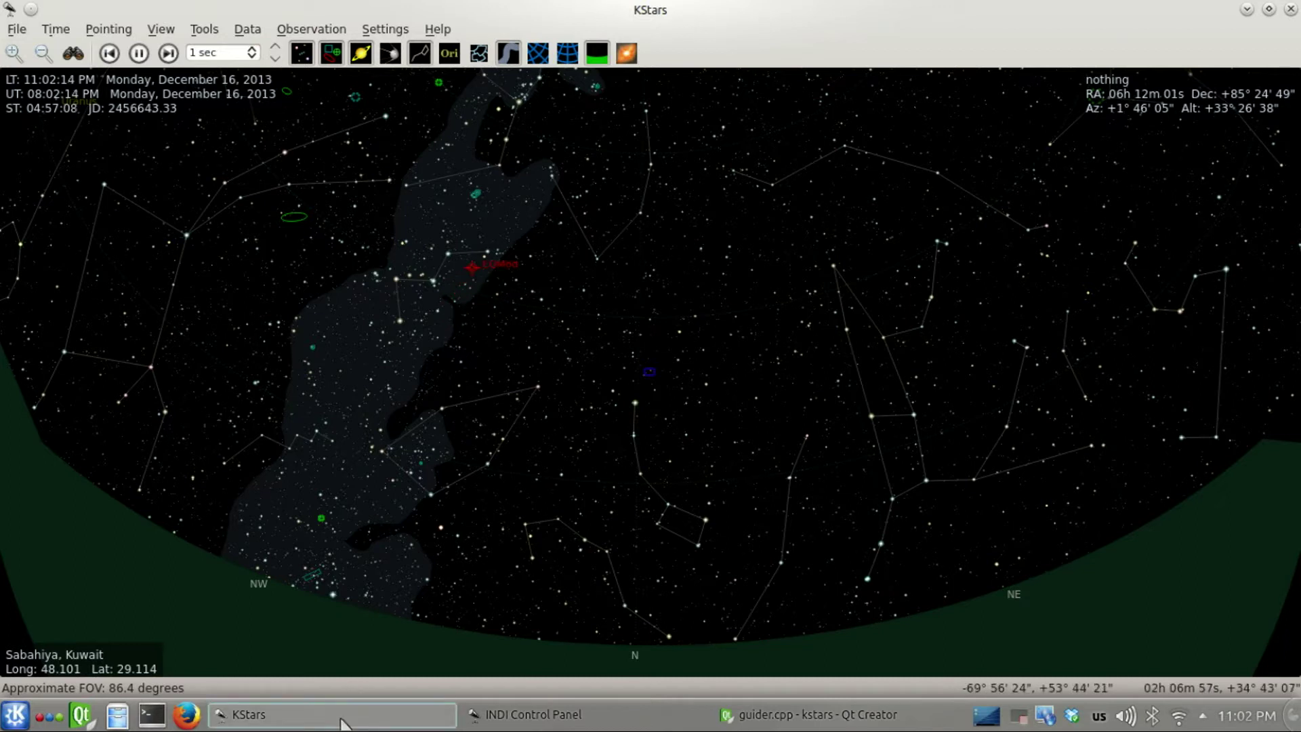
{"action": "mouse_move", "coordinate": [343, 722]}
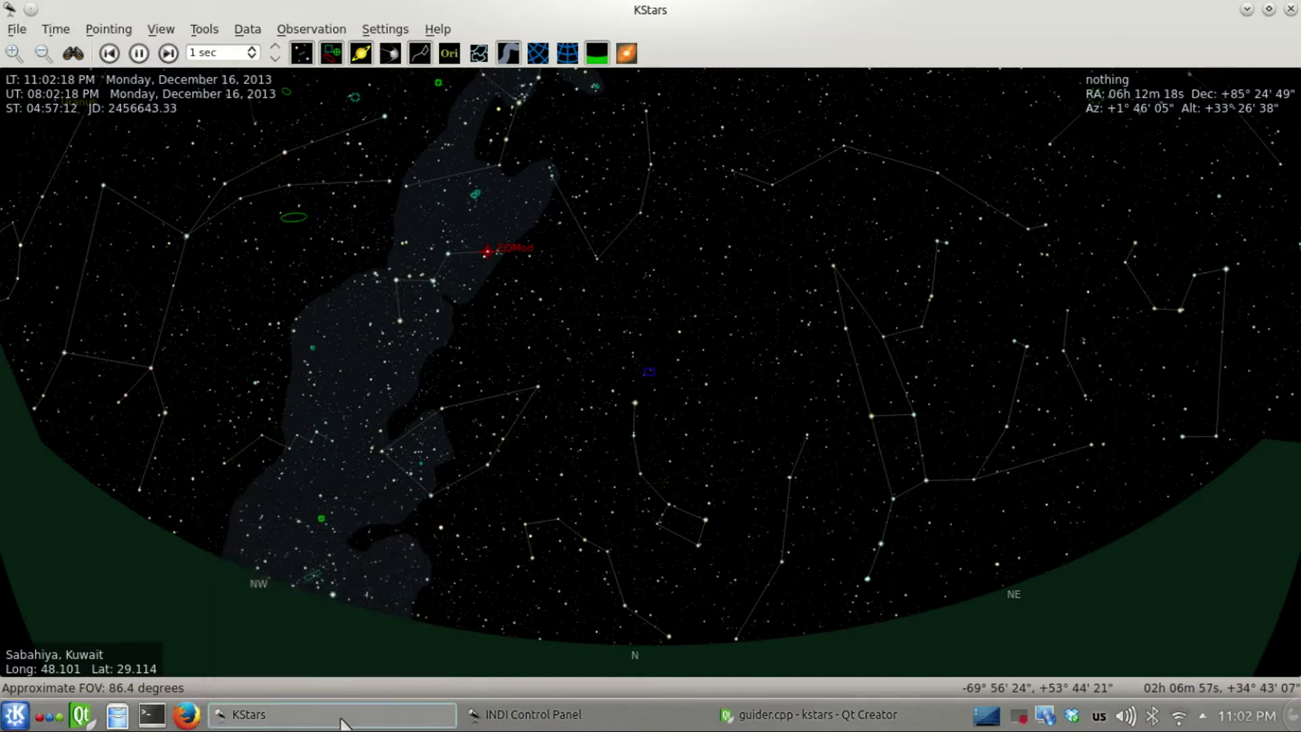
- Switch the focus camera to QSI CCD and start continuous framing exposures
{"action": "left_click", "coordinate": [343, 716]}
{"action": "left_click", "coordinate": [343, 719]}
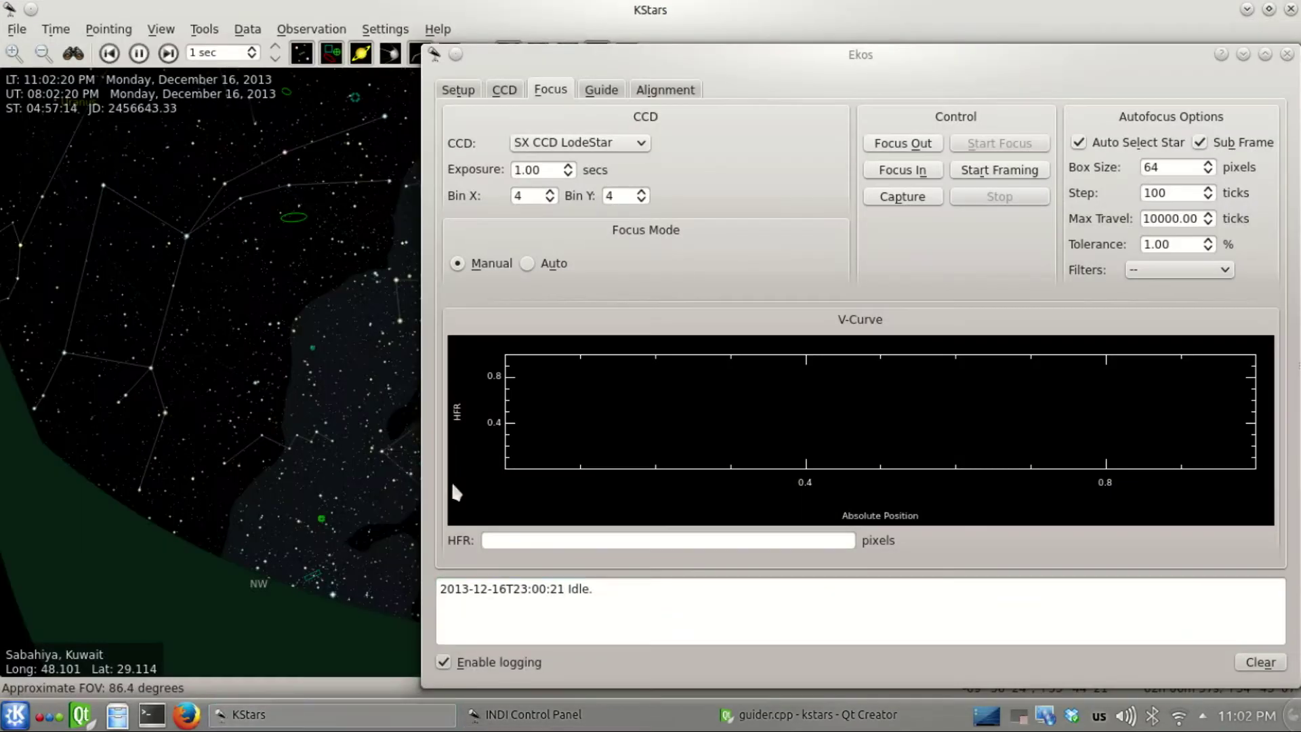
{"action": "left_click", "coordinate": [556, 143]}
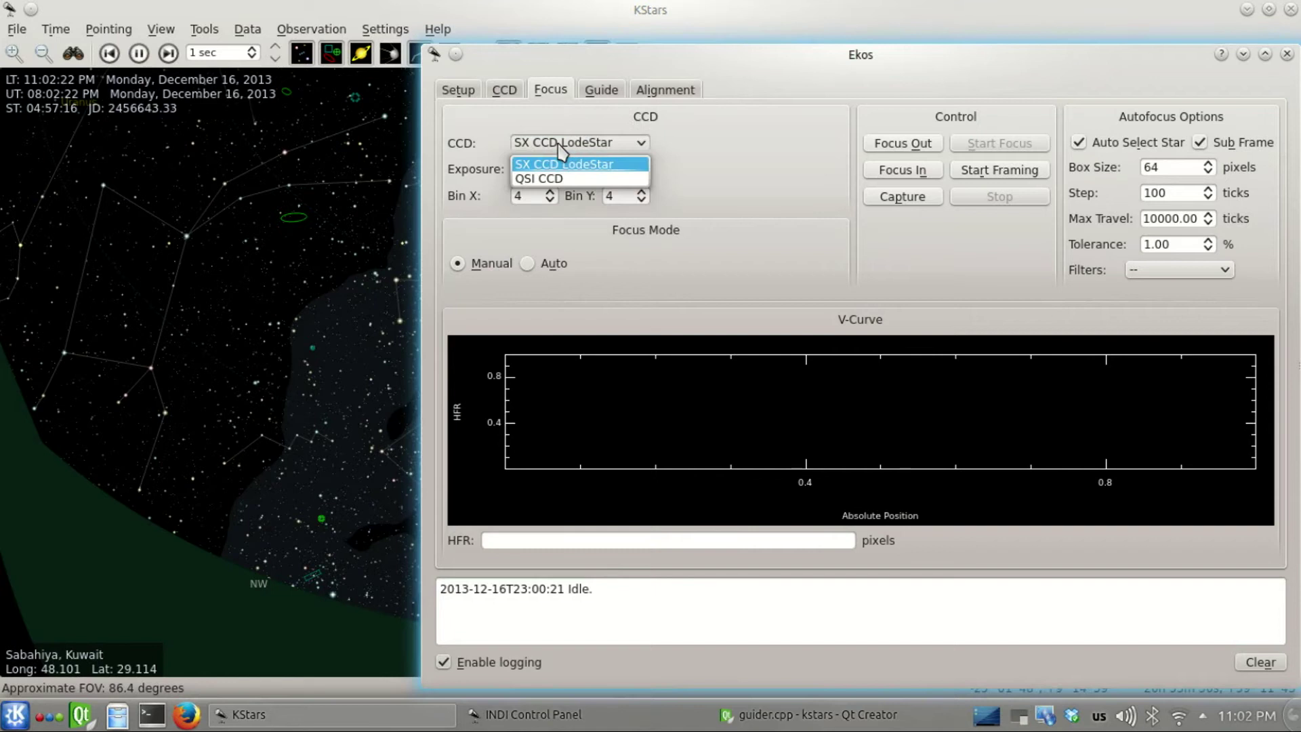
{"action": "left_click", "coordinate": [560, 179]}
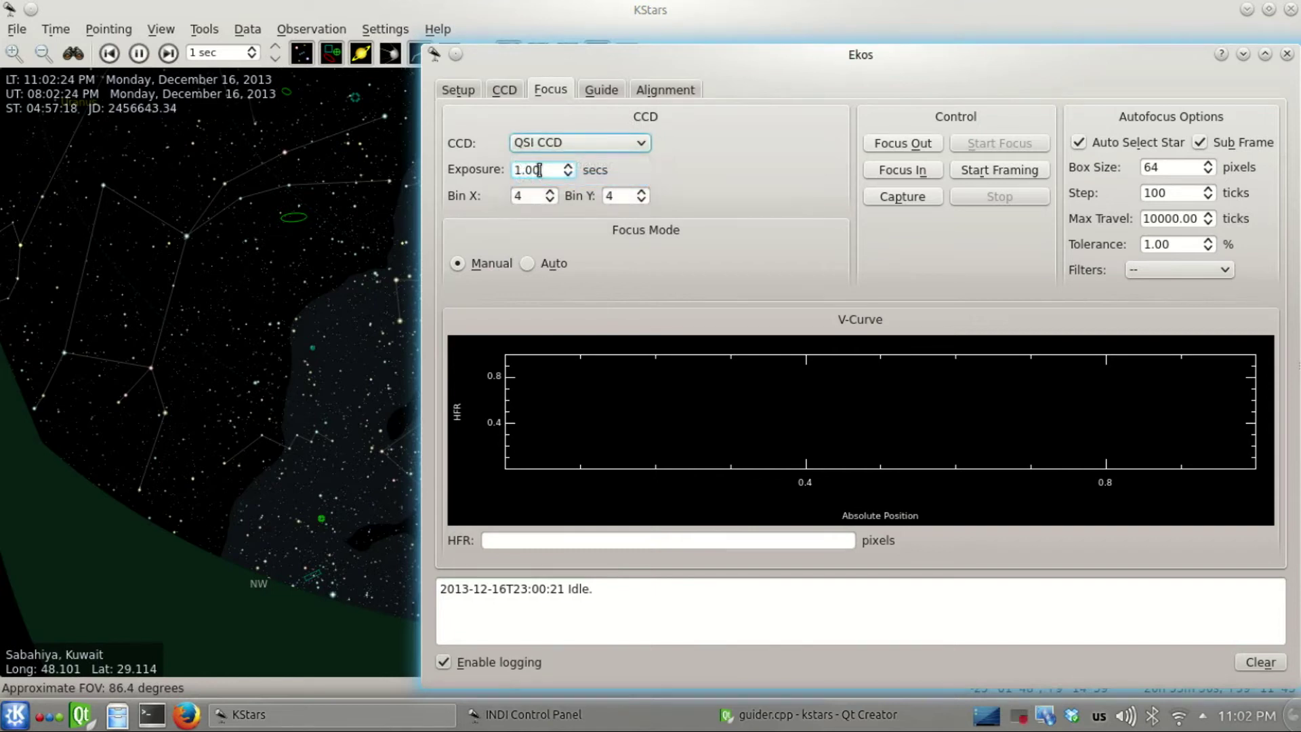
{"action": "left_click", "coordinate": [1006, 175]}
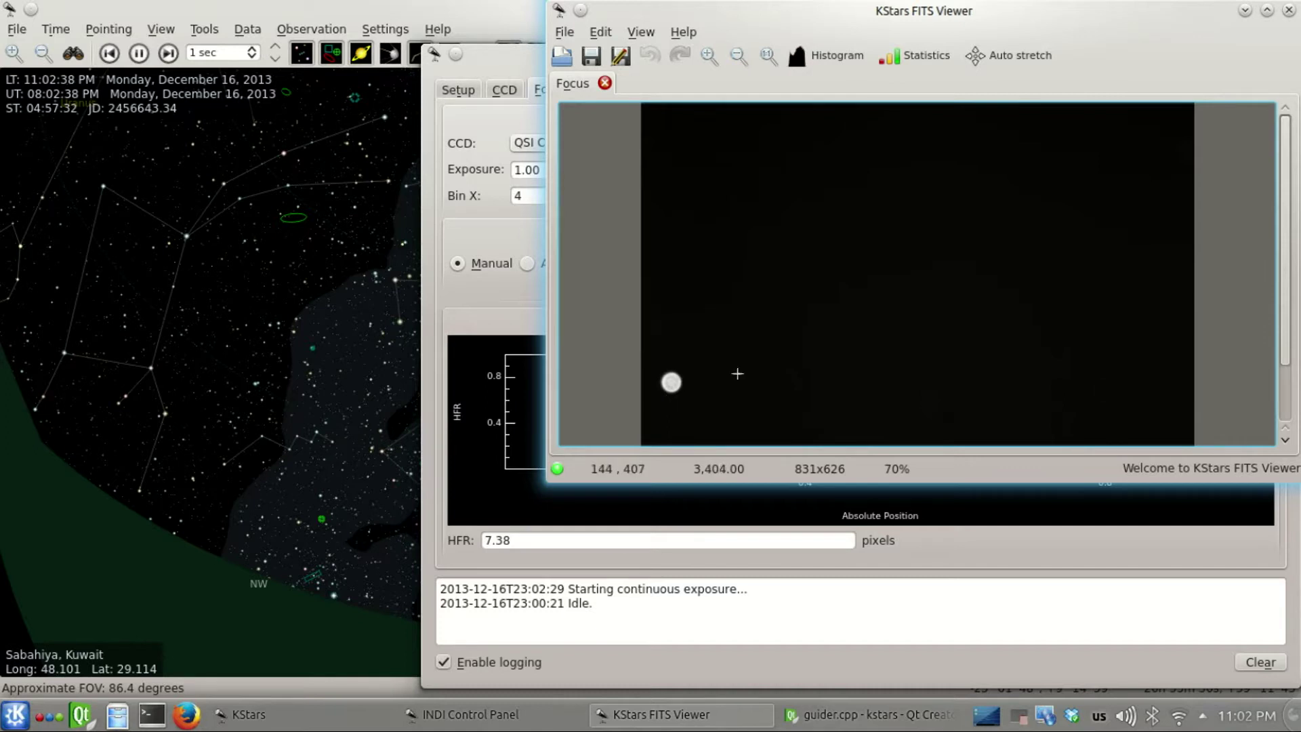
- Move the focus image window toward the upper left and stop the continuous exposures
{"action": "scroll", "coordinate": [800, 335], "scroll_direction": "down", "scroll_amount": 2}
{"action": "scroll", "coordinate": [800, 334], "scroll_direction": "up", "scroll_amount": 2}
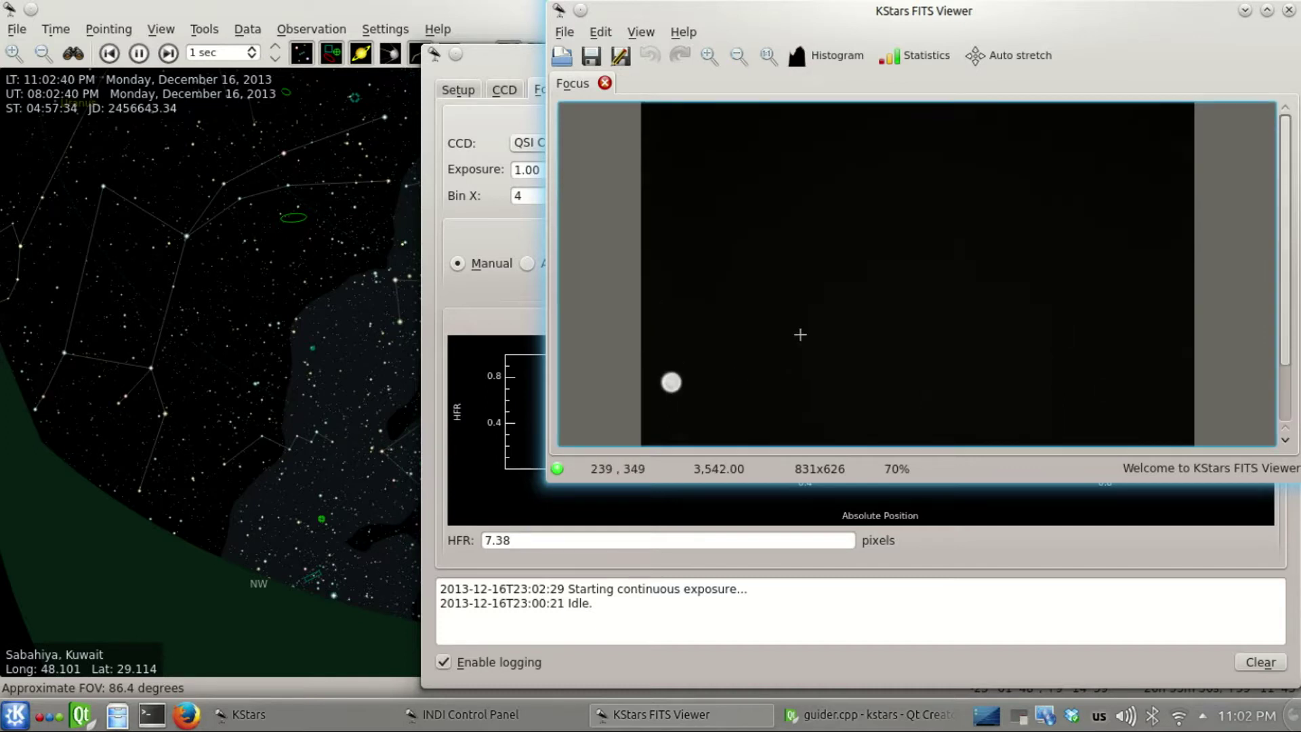
{"action": "scroll", "coordinate": [803, 332], "scroll_direction": "down", "scroll_amount": 2}
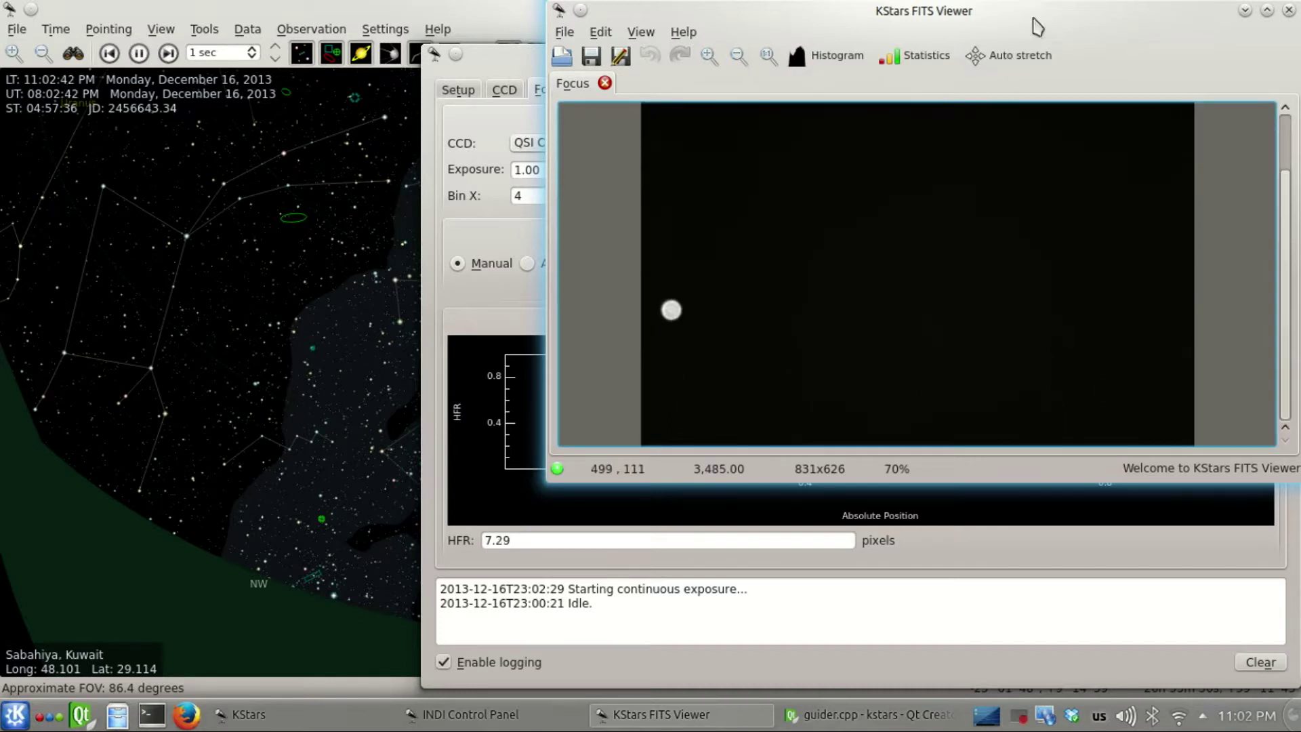
{"action": "left_click_drag", "start_coordinate": [1036, 15], "coordinate": [472, 80]}
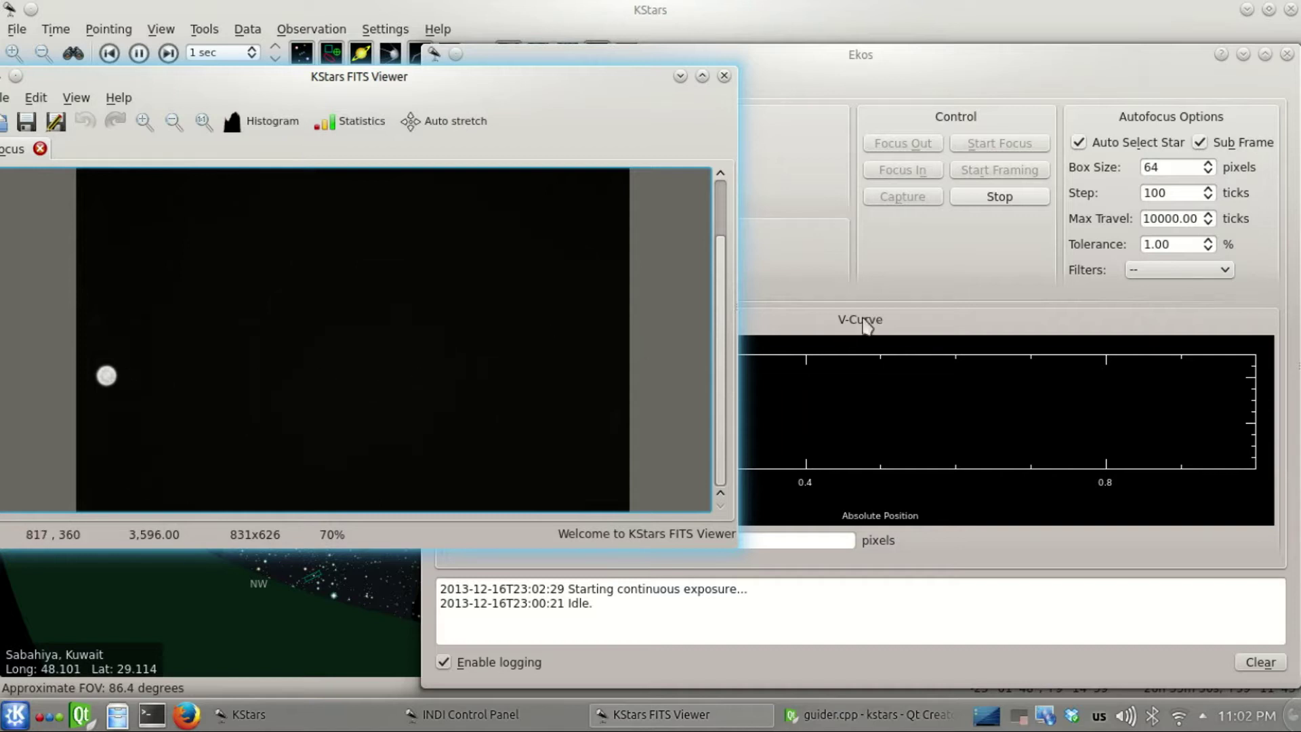
{"action": "left_click", "coordinate": [997, 198]}
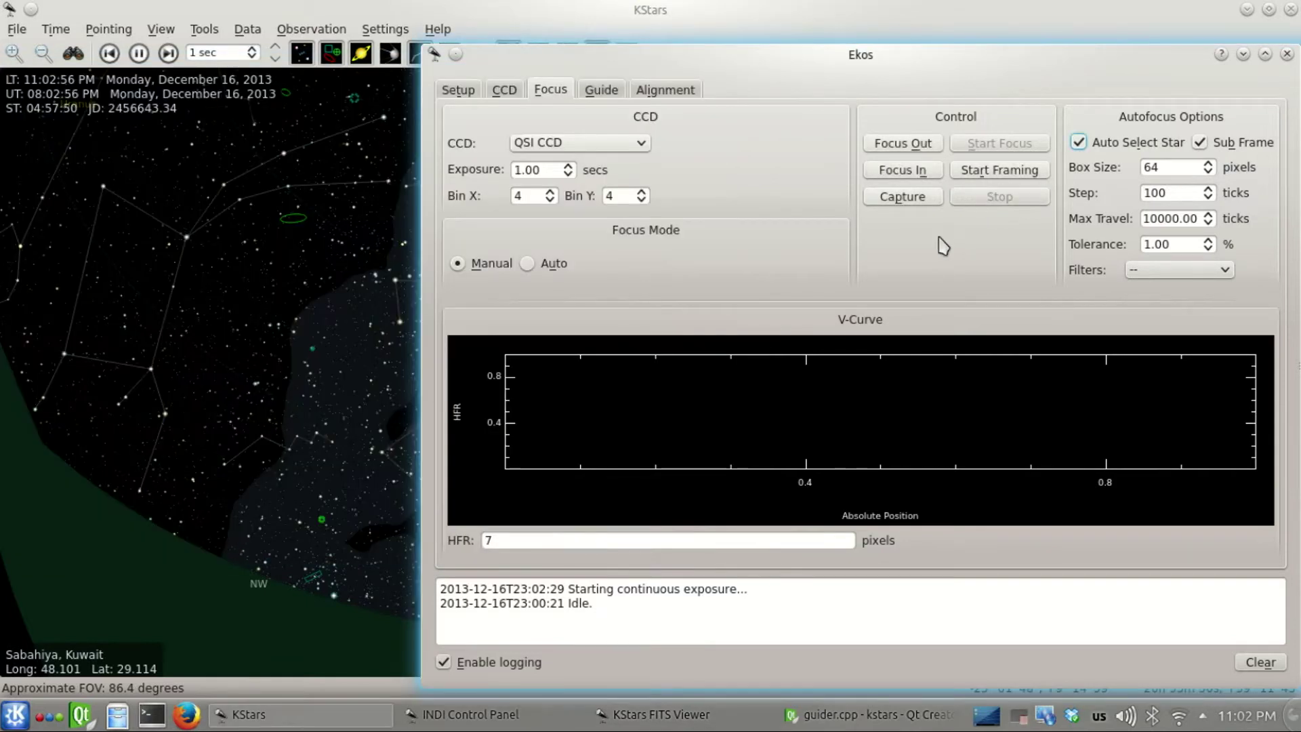
- Switch focusing to Auto mode and start the autofocus run
{"action": "left_click", "coordinate": [534, 265]}
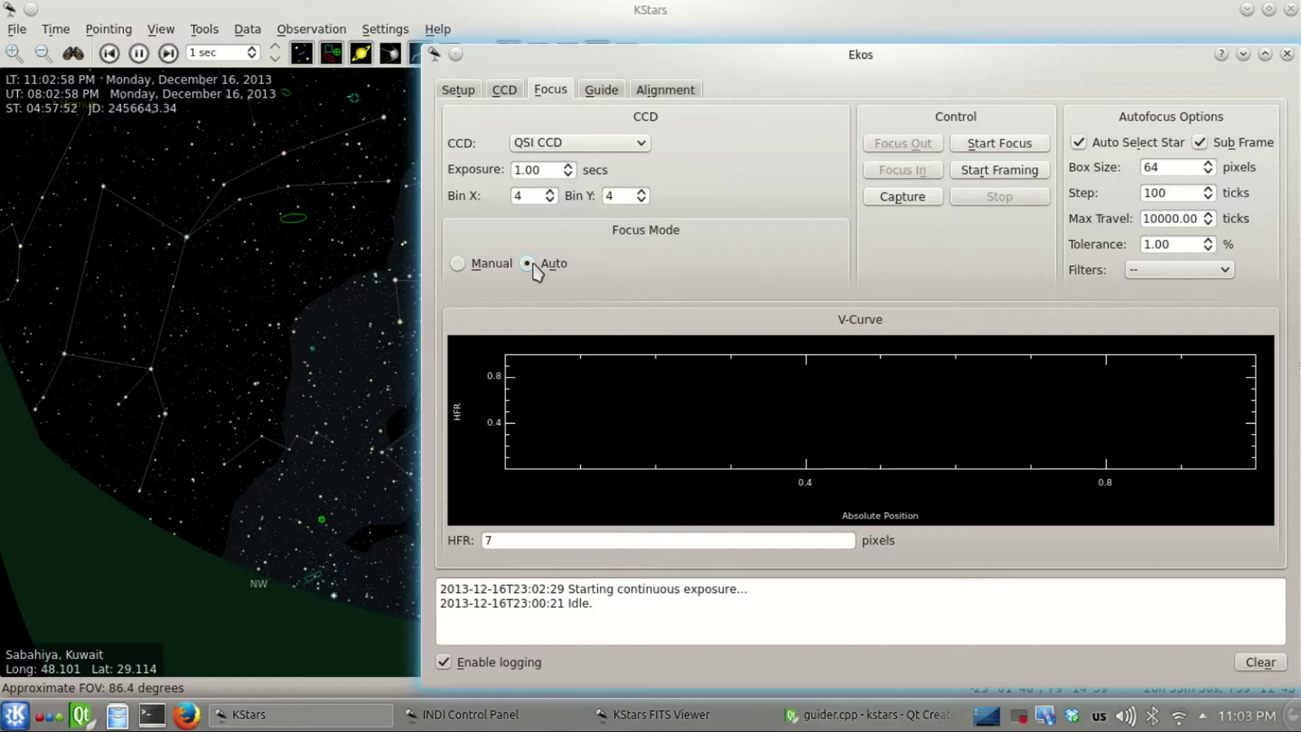
{"action": "left_click", "coordinate": [1001, 143]}
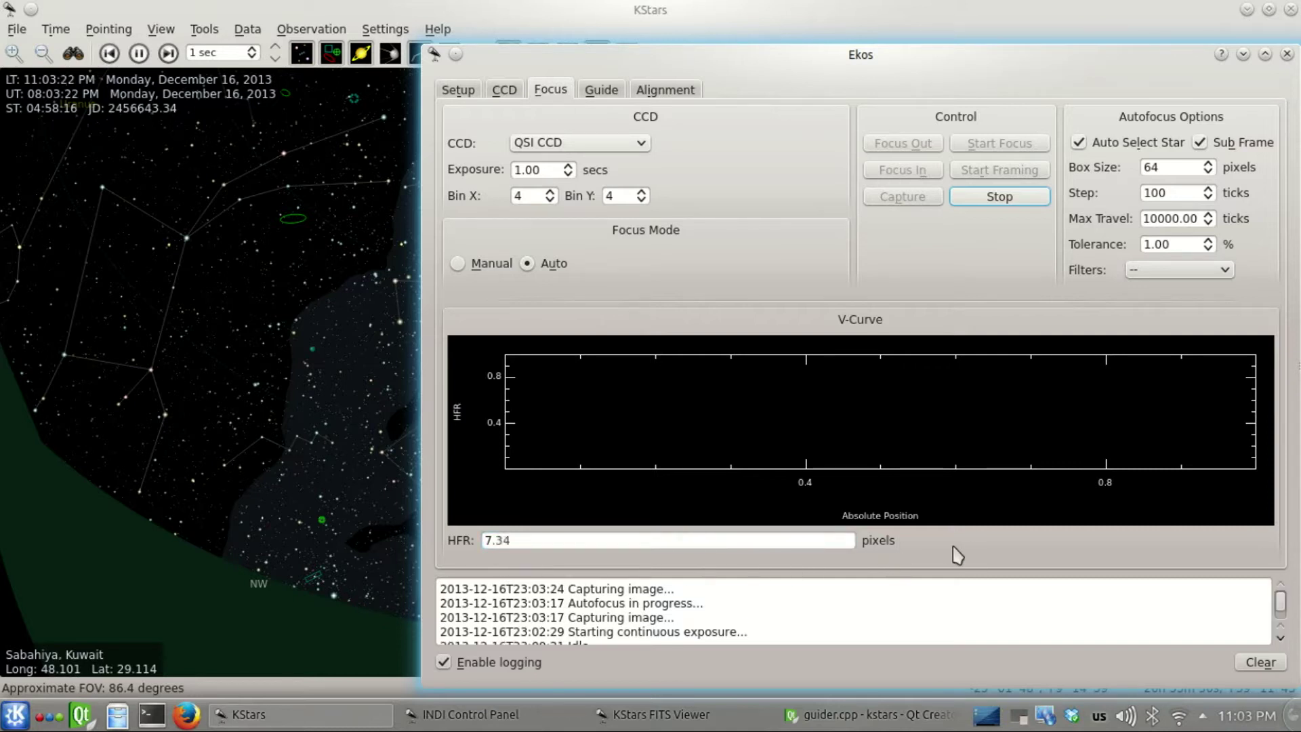
{"action": "left_click", "coordinate": [674, 724]}
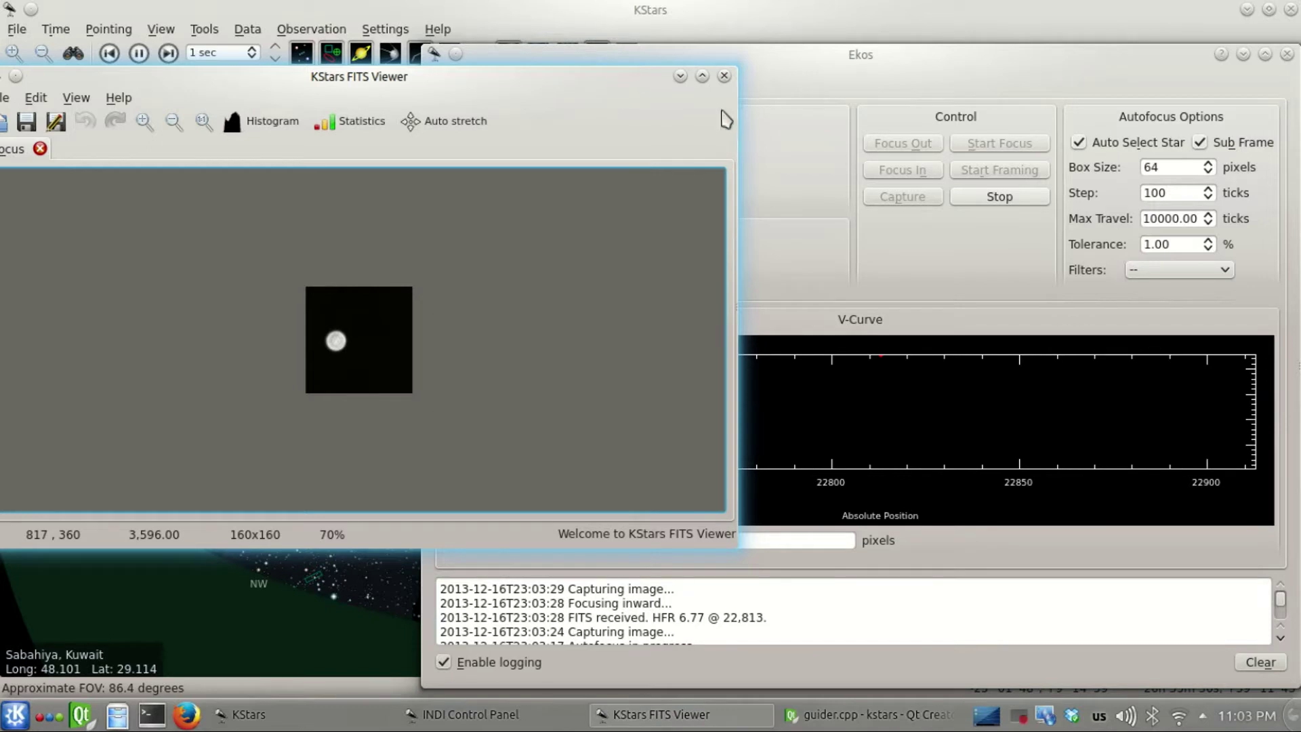
{"action": "left_click_drag", "start_coordinate": [655, 76], "coordinate": [530, 11]}
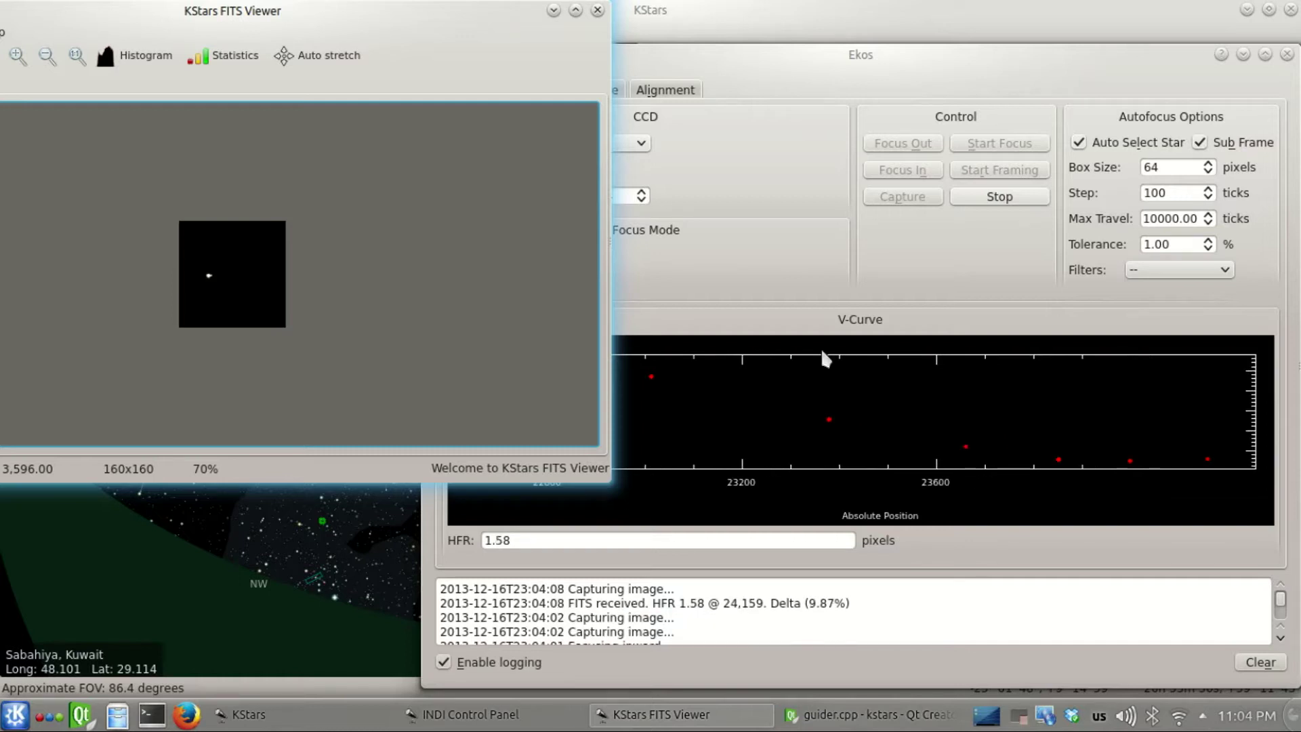
- Lower the focus exposure to 0.10 s, then close the image viewer once autofocus reaches HFR 0.551
{"action": "left_click_drag", "start_coordinate": [511, 14], "coordinate": [391, 19]}
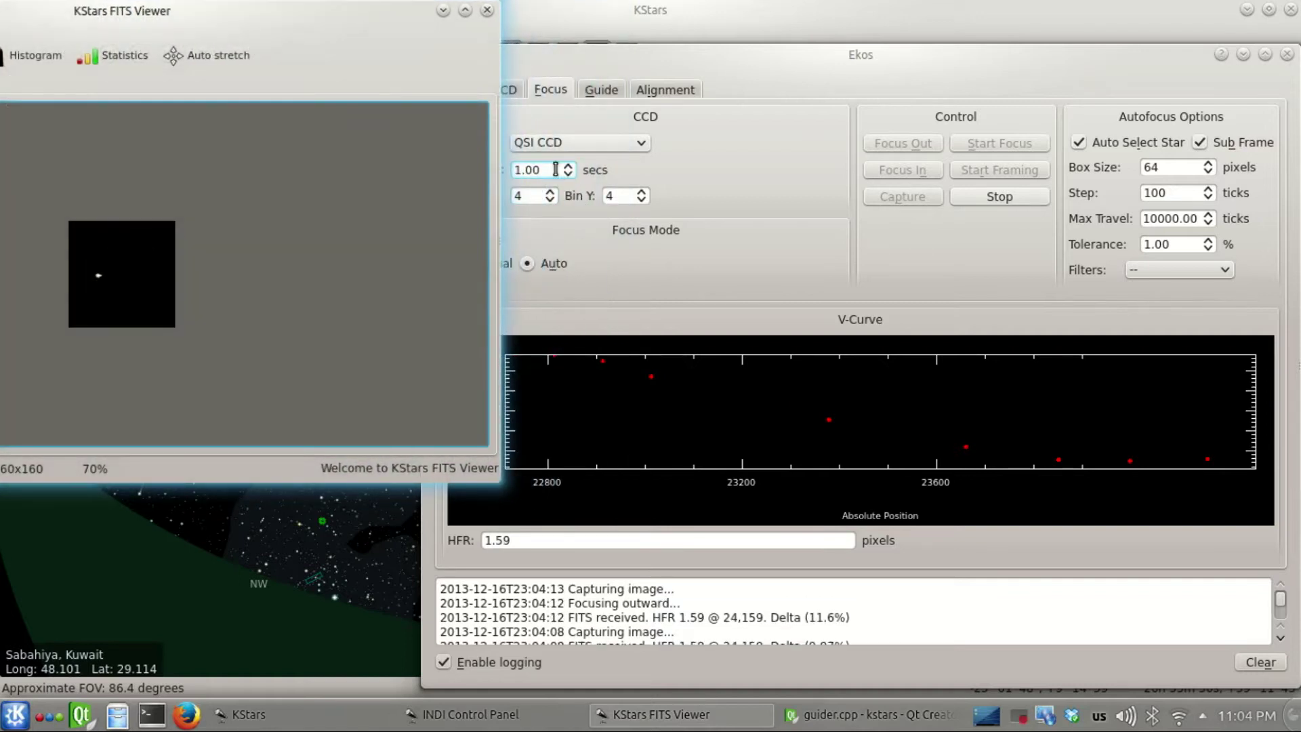
{"action": "scroll", "coordinate": [554, 169], "scroll_direction": "down", "scroll_amount": 2}
{"action": "scroll", "coordinate": [555, 169], "scroll_direction": "down", "scroll_amount": 1}
{"action": "scroll", "coordinate": [554, 170], "scroll_direction": "down", "scroll_amount": 1}
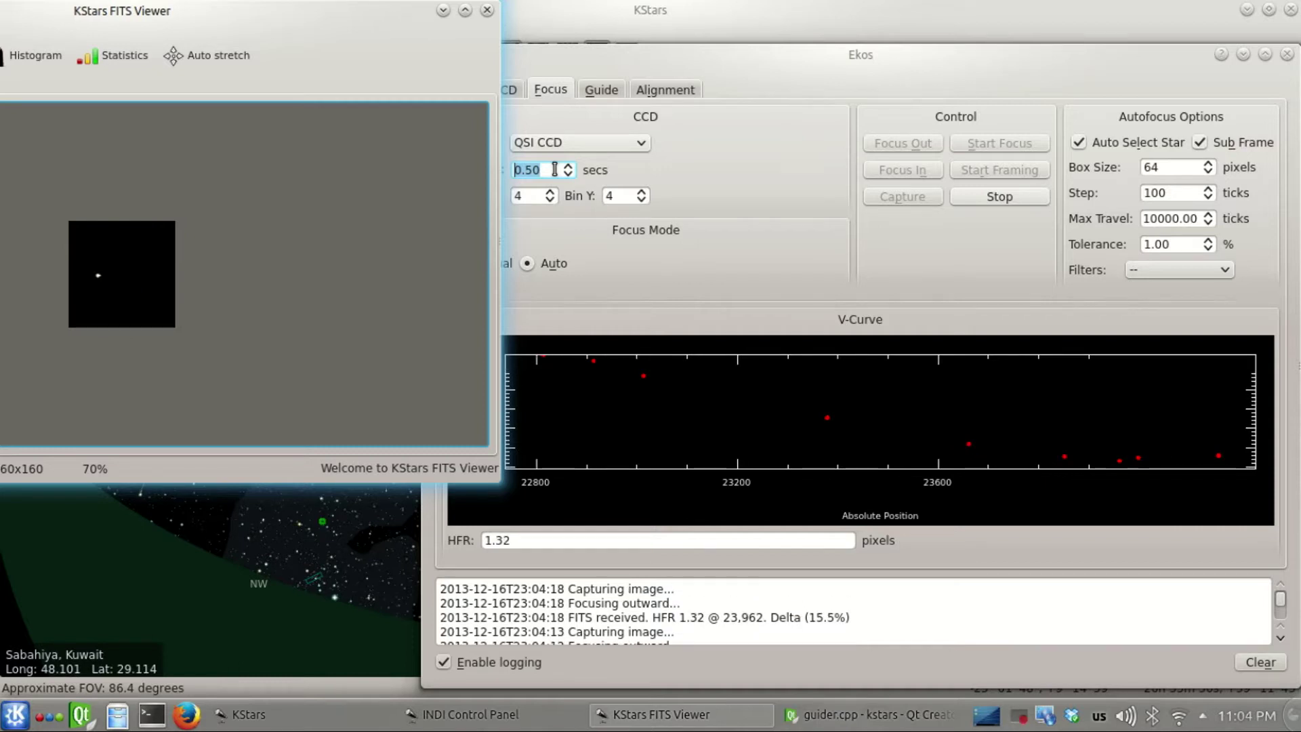
{"action": "scroll", "coordinate": [555, 169], "scroll_direction": "down", "scroll_amount": 2}
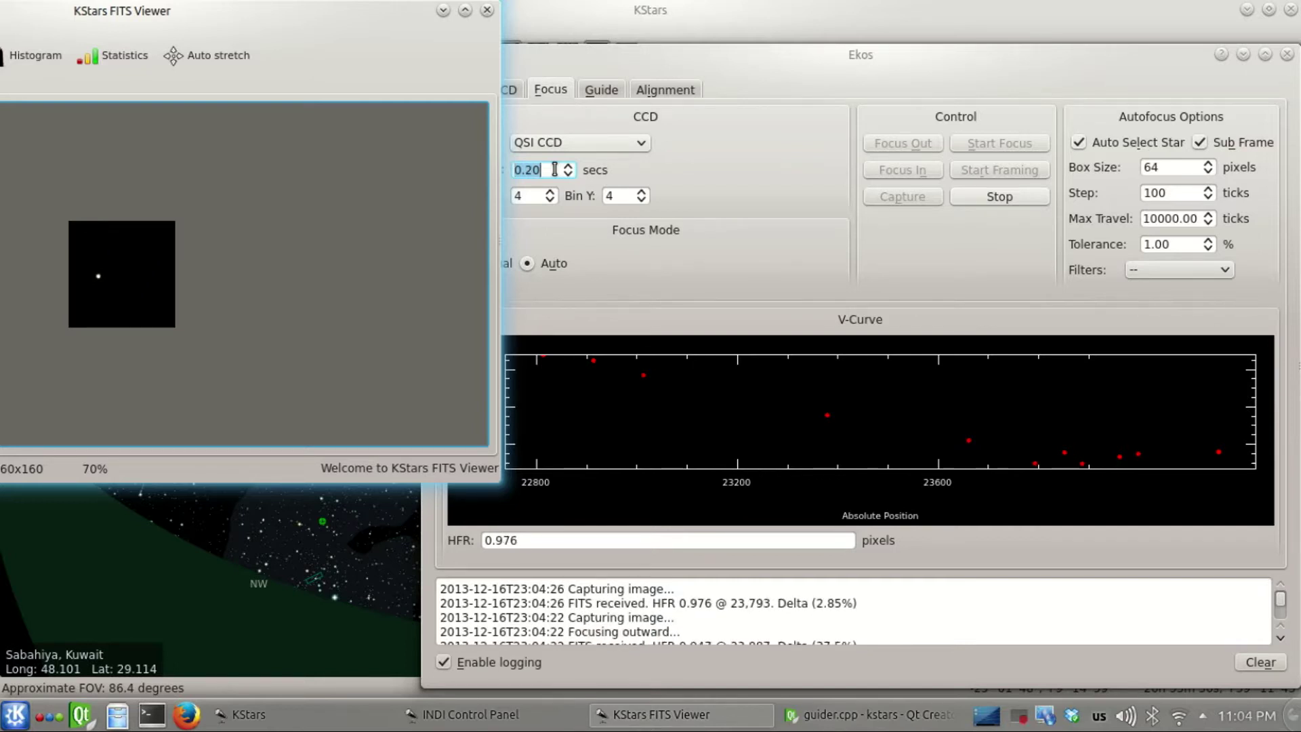
{"action": "scroll", "coordinate": [555, 169], "scroll_direction": "down", "scroll_amount": 1}
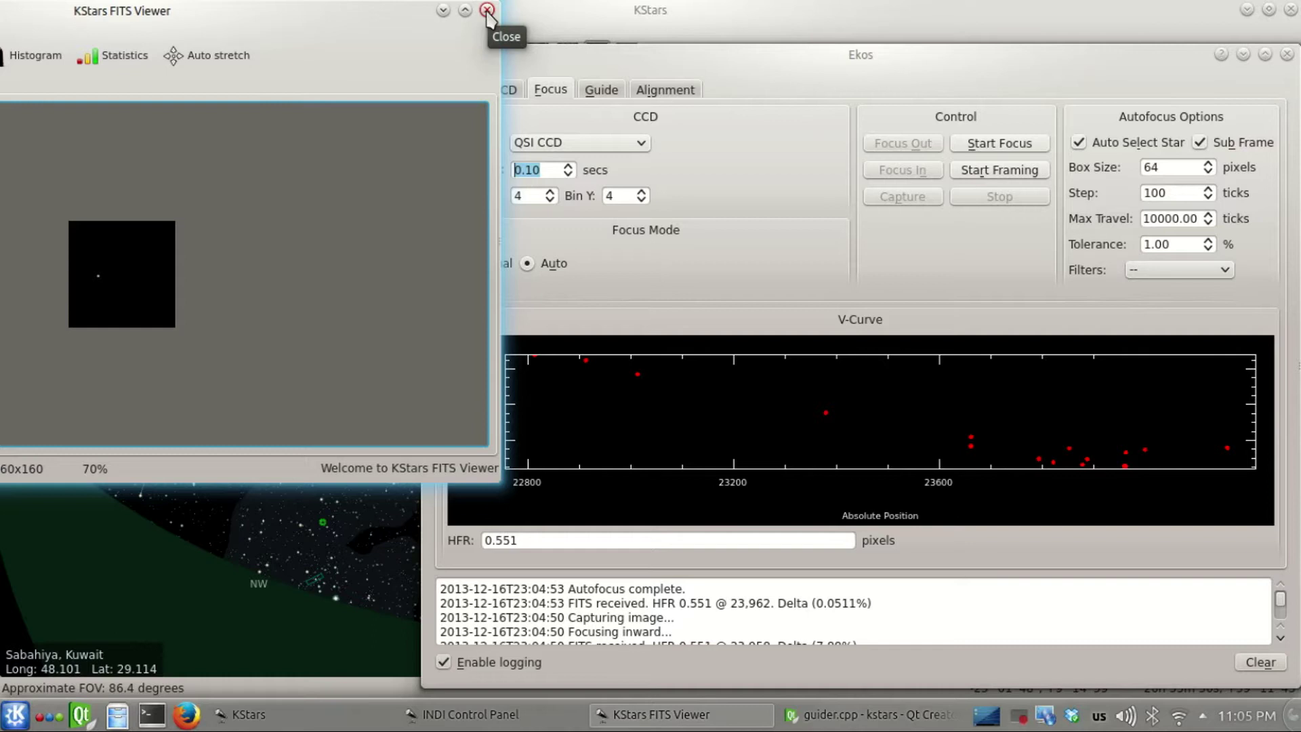
{"action": "left_click", "coordinate": [487, 11]}
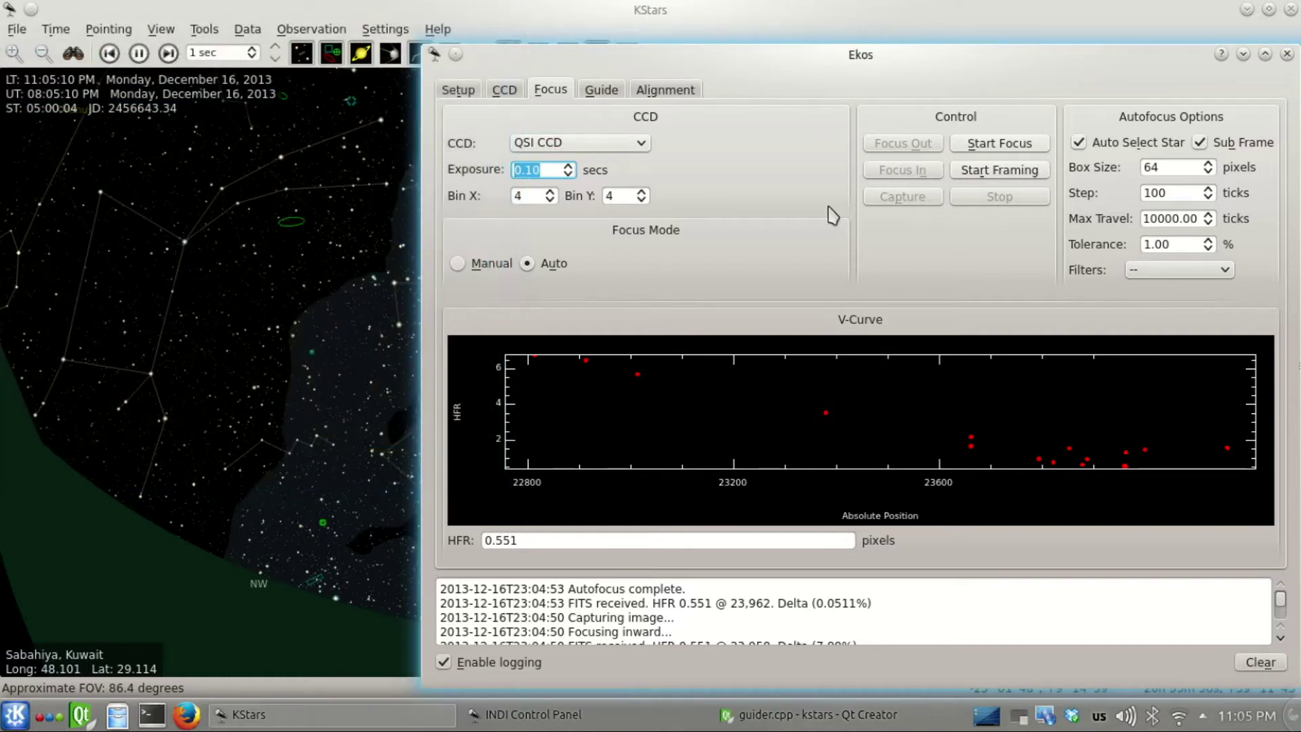
- Set alignment to Slew to Target, load the telescope coordinates as hints, and run Capture & Solve
{"action": "left_click", "coordinate": [680, 92]}
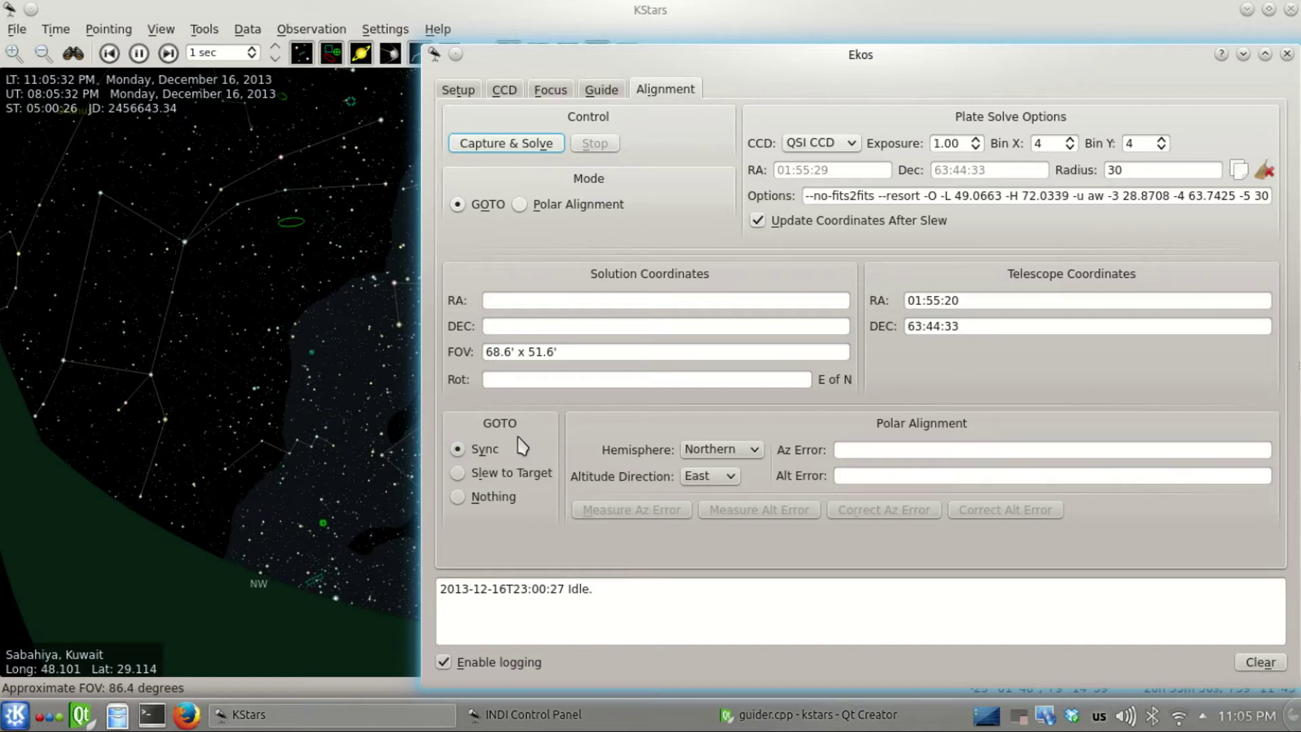
{"action": "left_click", "coordinate": [459, 475]}
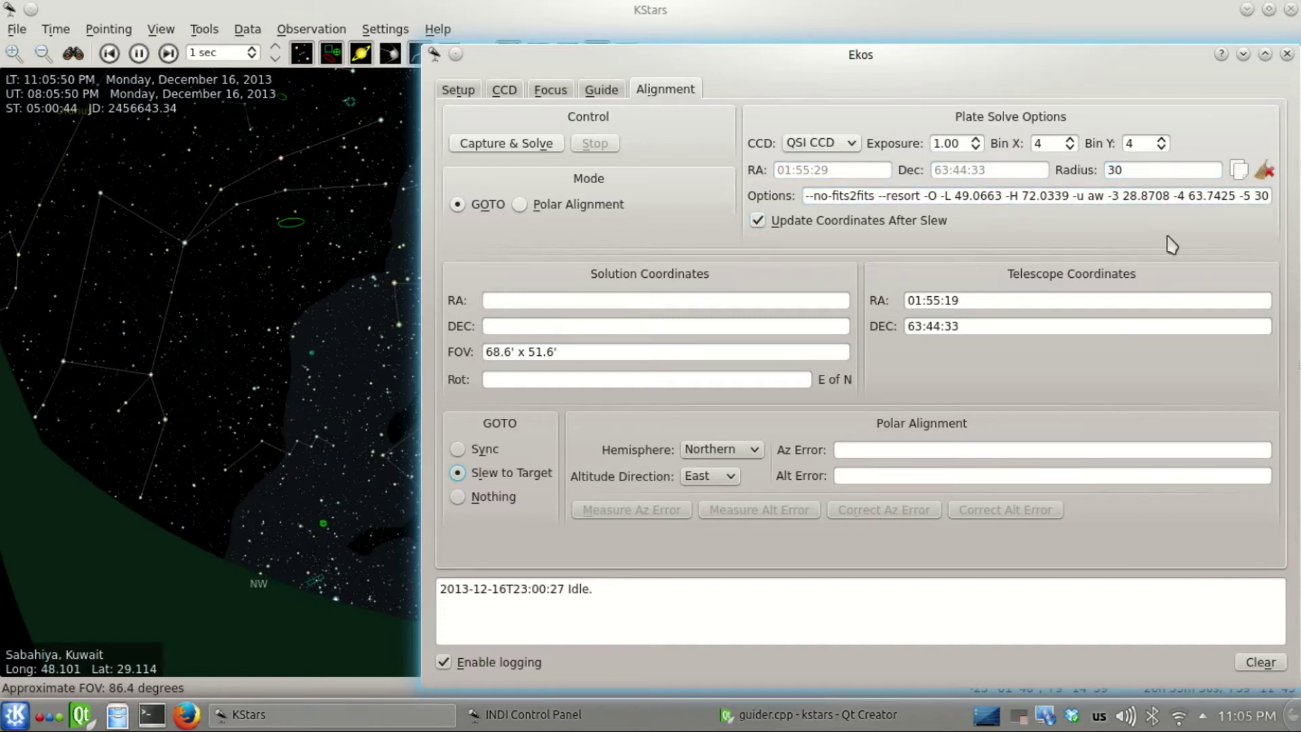
{"action": "left_click", "coordinate": [1240, 172]}
{"action": "left_click", "coordinate": [534, 146]}
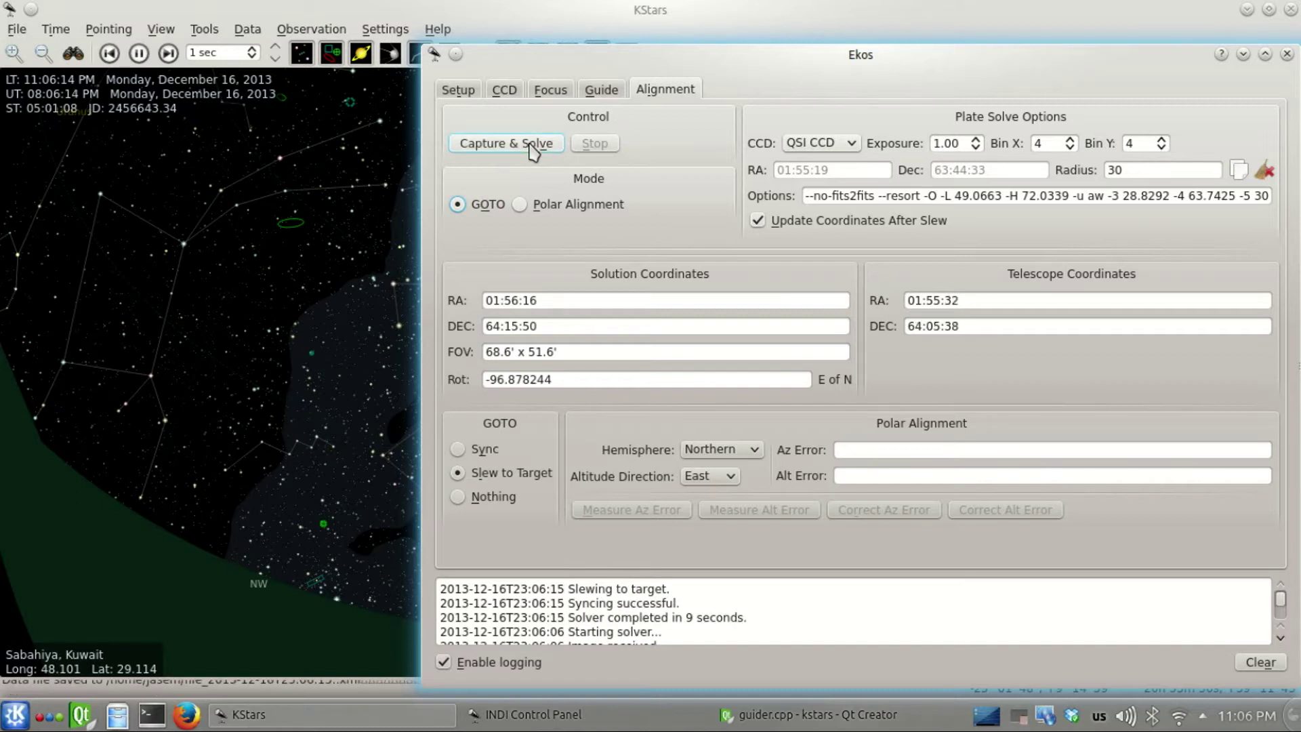
- Take a 1-second preview exposure with QSI CCD selected as the capture camera
{"action": "left_click", "coordinate": [504, 90]}
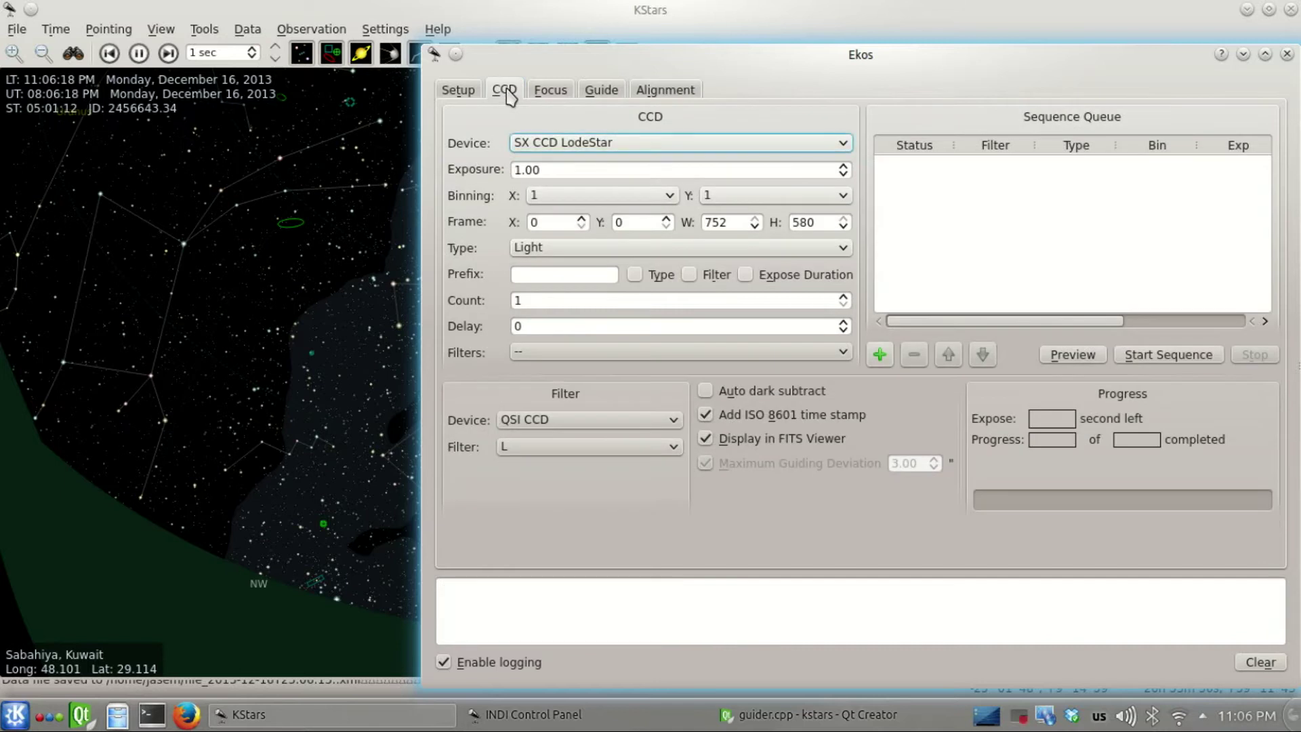
{"action": "left_click", "coordinate": [582, 144]}
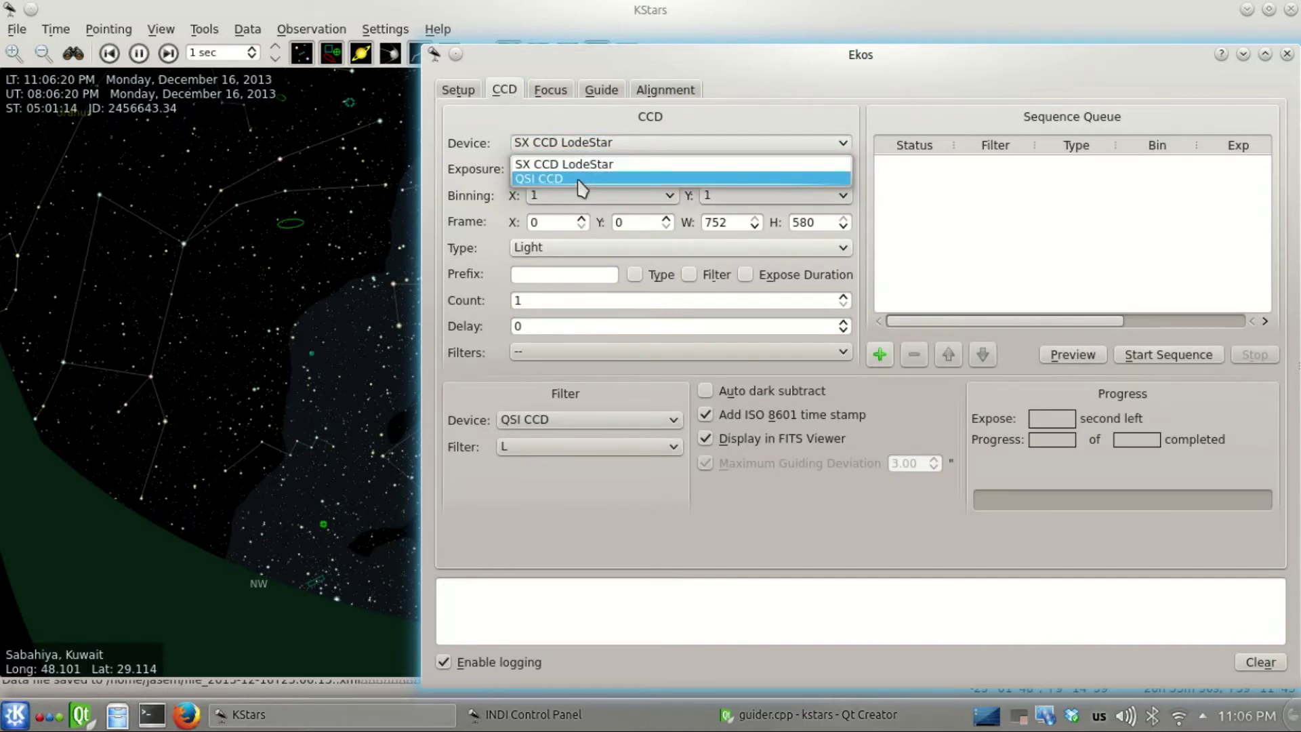
{"action": "left_click", "coordinate": [583, 177]}
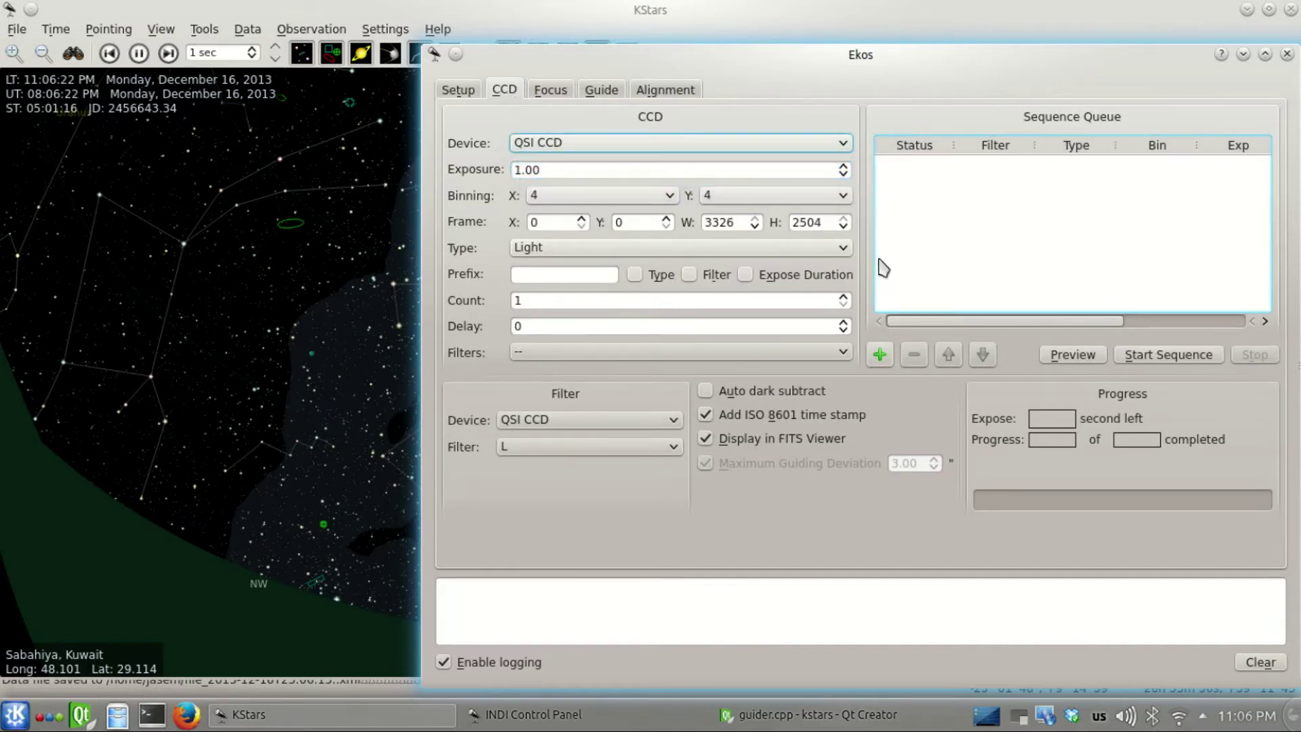
{"action": "left_click", "coordinate": [1078, 356]}
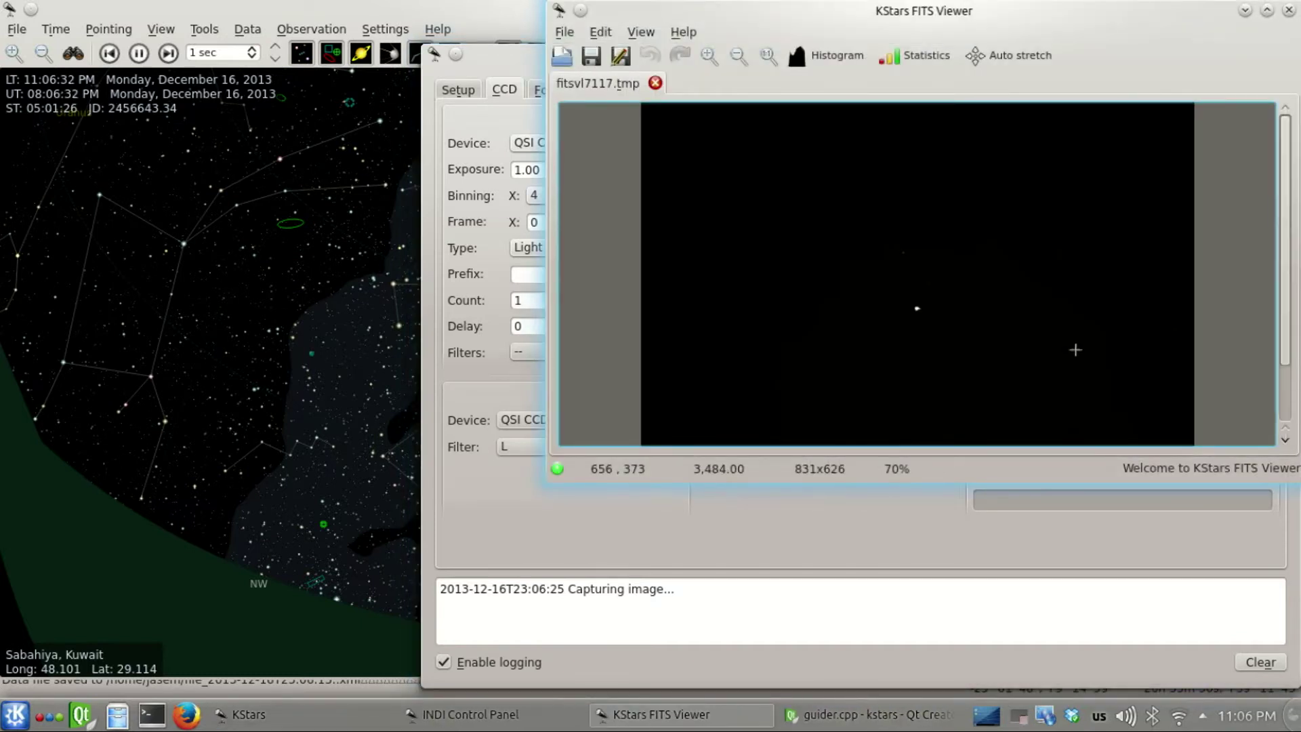
- Auto-stretch the preview in the FITS Viewer, then close it and discard the changes
{"action": "scroll", "coordinate": [967, 275], "scroll_direction": "down", "scroll_amount": 2}
{"action": "scroll", "coordinate": [967, 276], "scroll_direction": "up", "scroll_amount": 2}
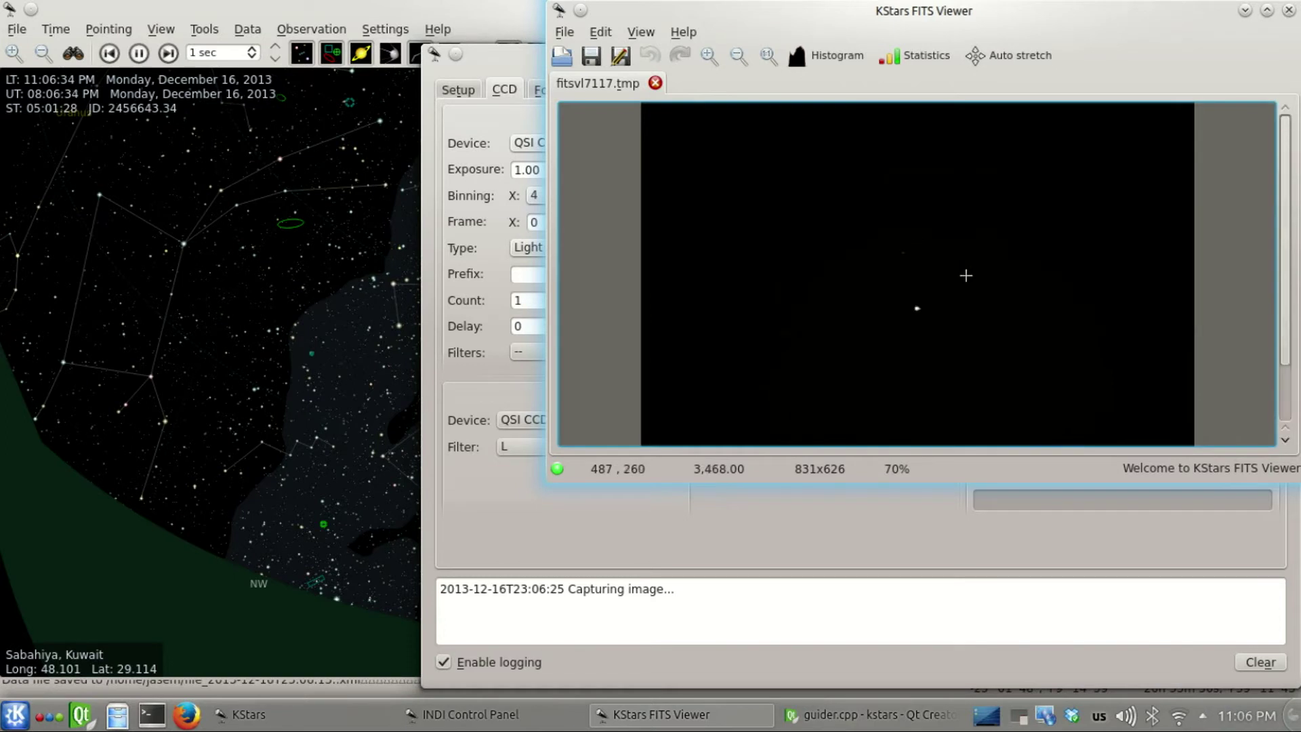
{"action": "left_click", "coordinate": [1017, 57]}
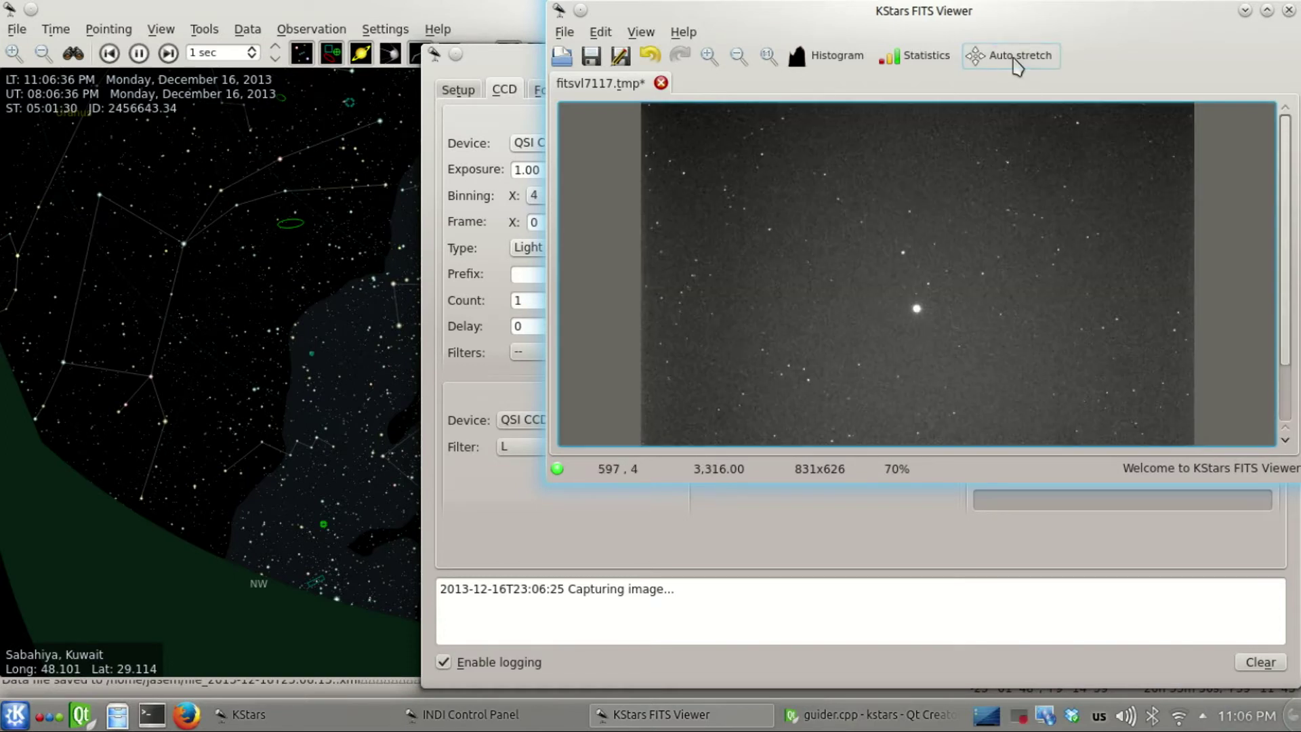
{"action": "scroll", "coordinate": [1033, 322], "scroll_direction": "down", "scroll_amount": 2}
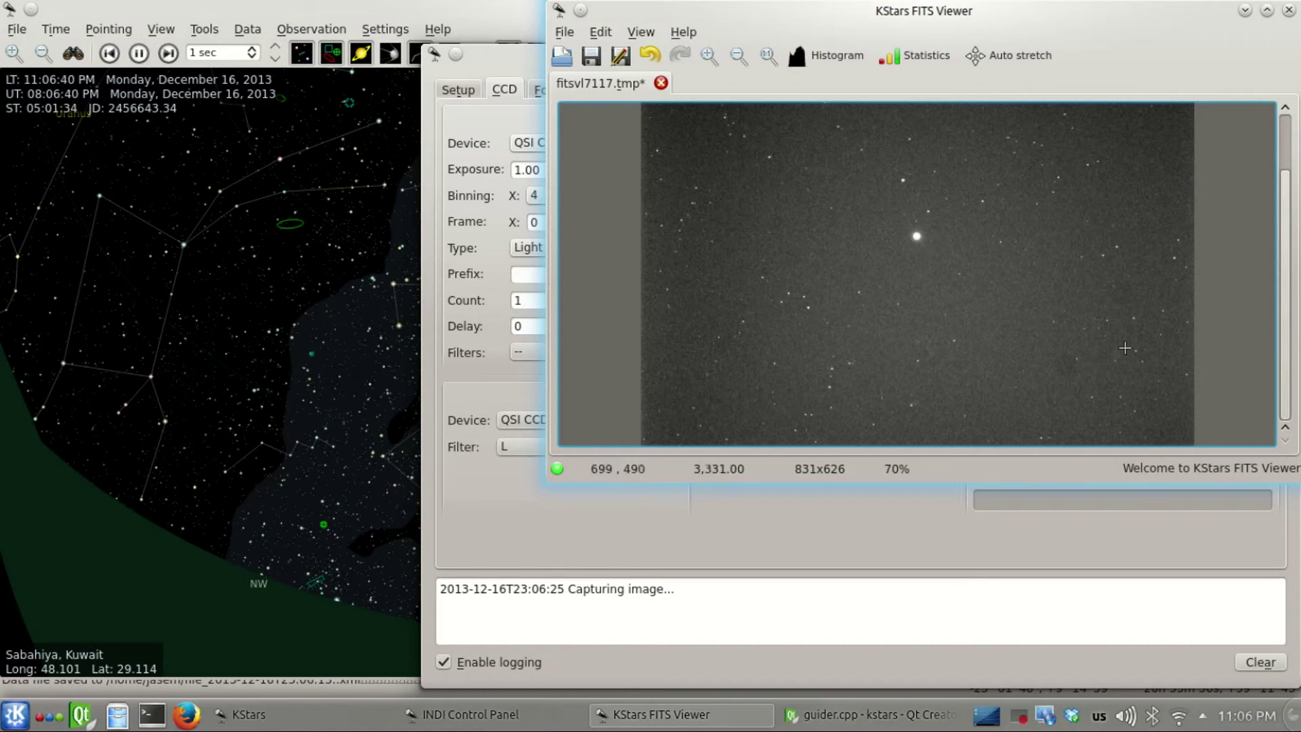
{"action": "scroll", "coordinate": [1136, 352], "scroll_direction": "up", "scroll_amount": 2}
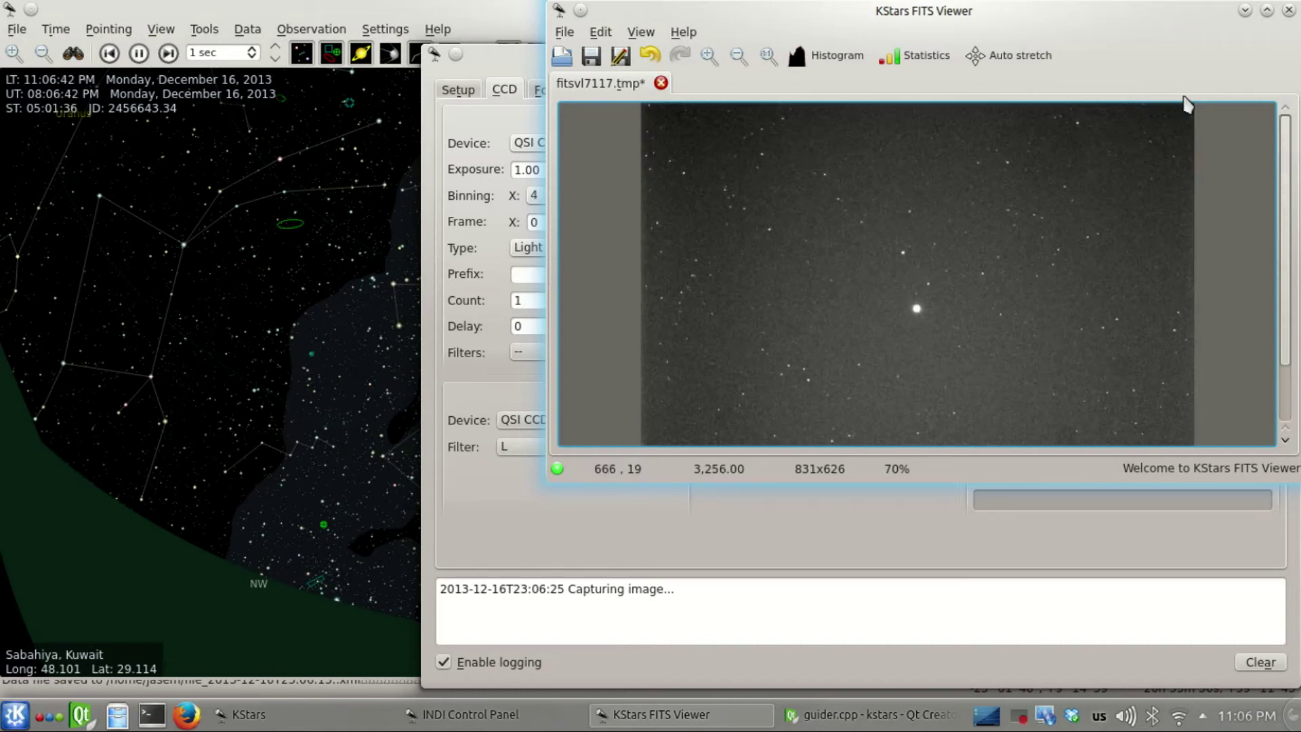
{"action": "left_click", "coordinate": [1290, 9]}
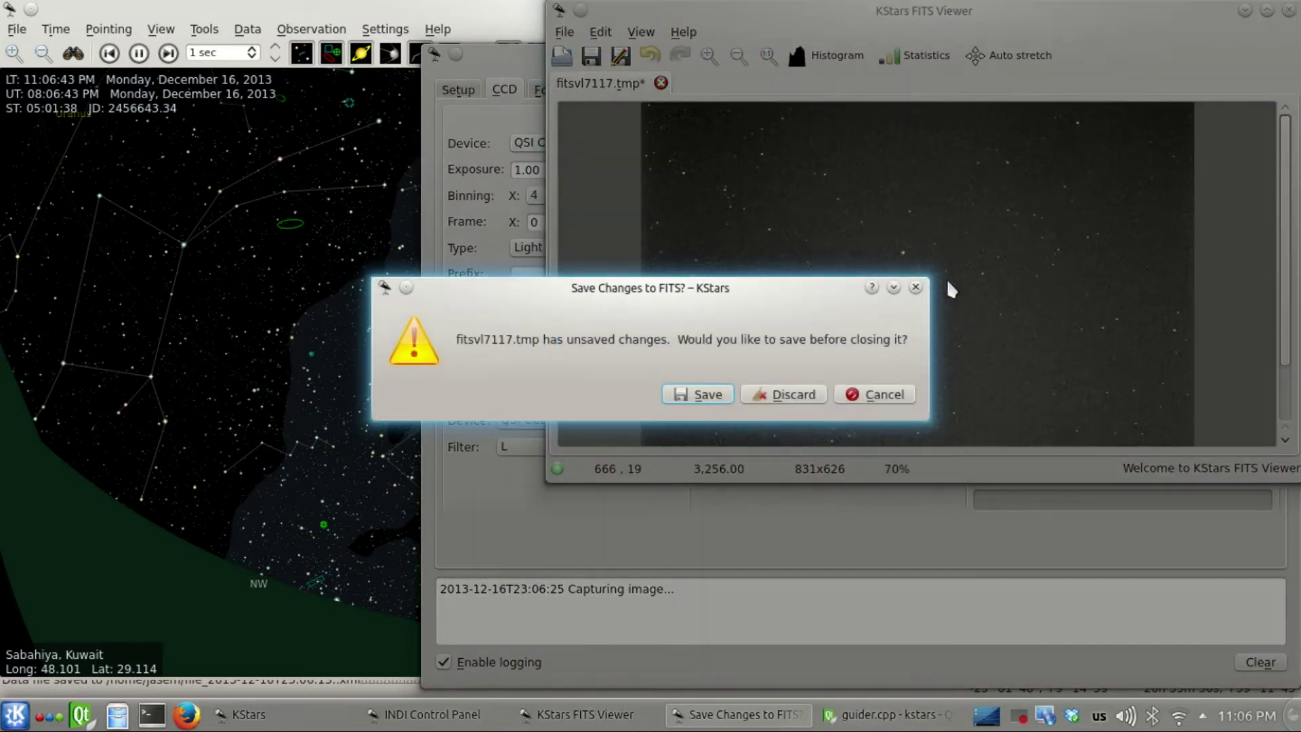
{"action": "left_click", "coordinate": [782, 389]}
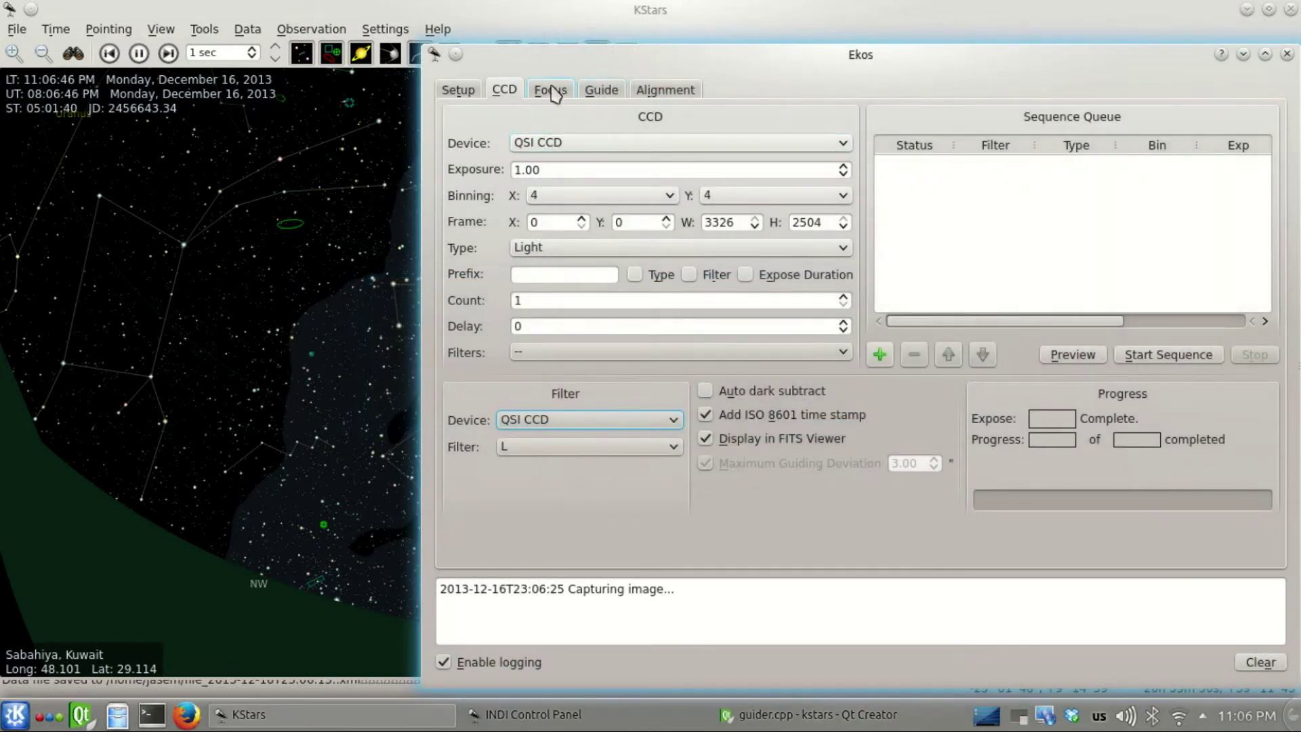
{"action": "left_click", "coordinate": [567, 720]}
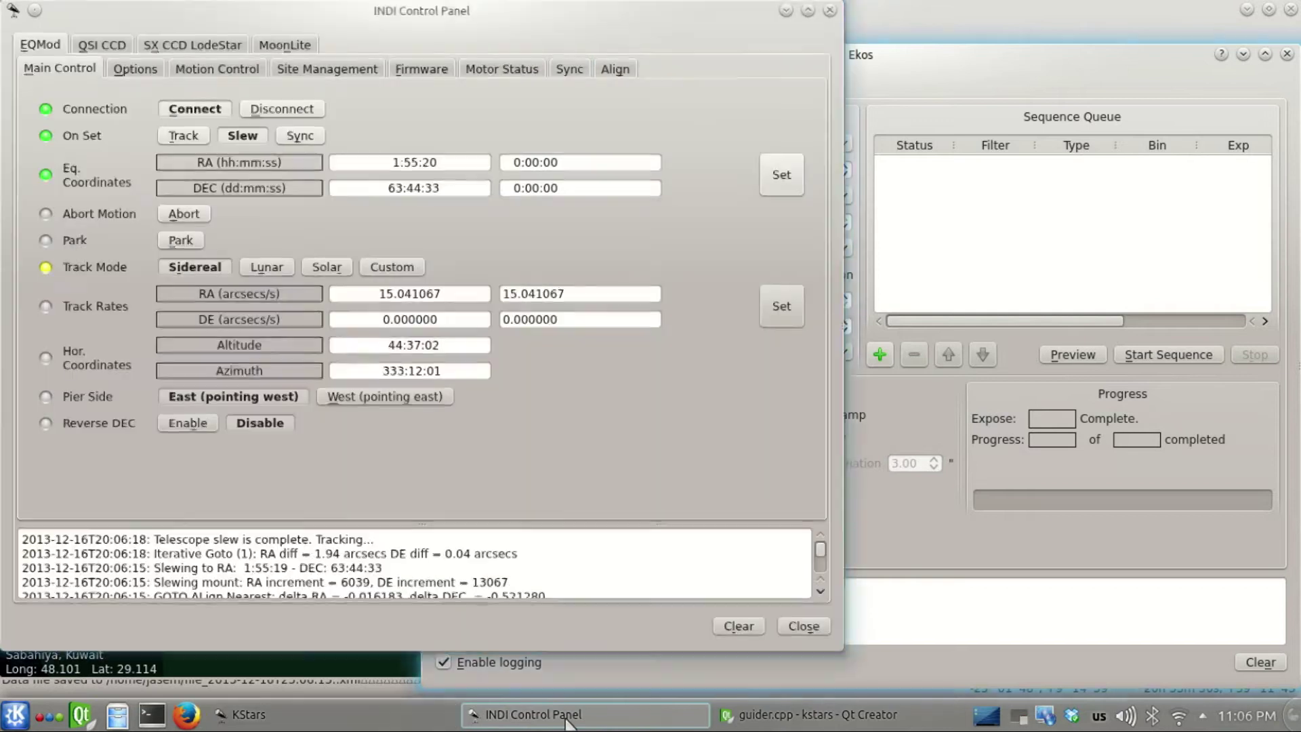
{"action": "left_click", "coordinate": [617, 70]}
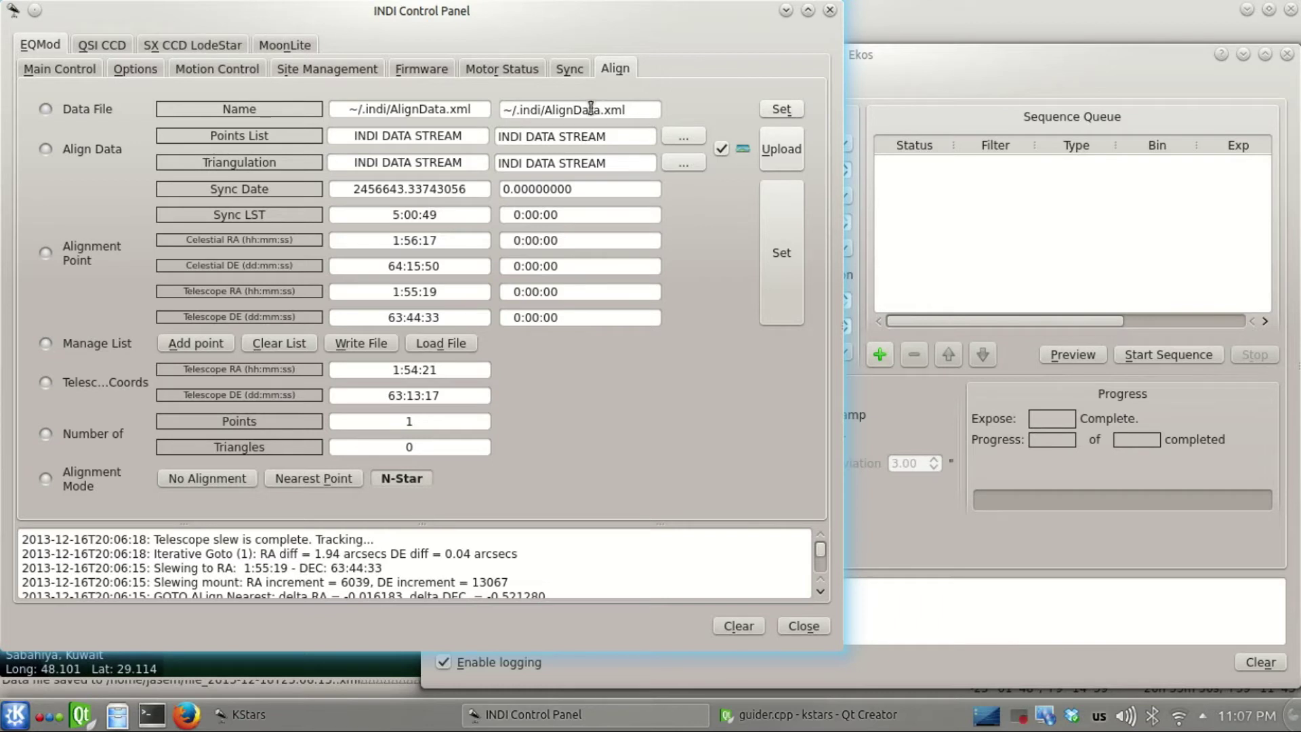
{"action": "left_click", "coordinate": [573, 71]}
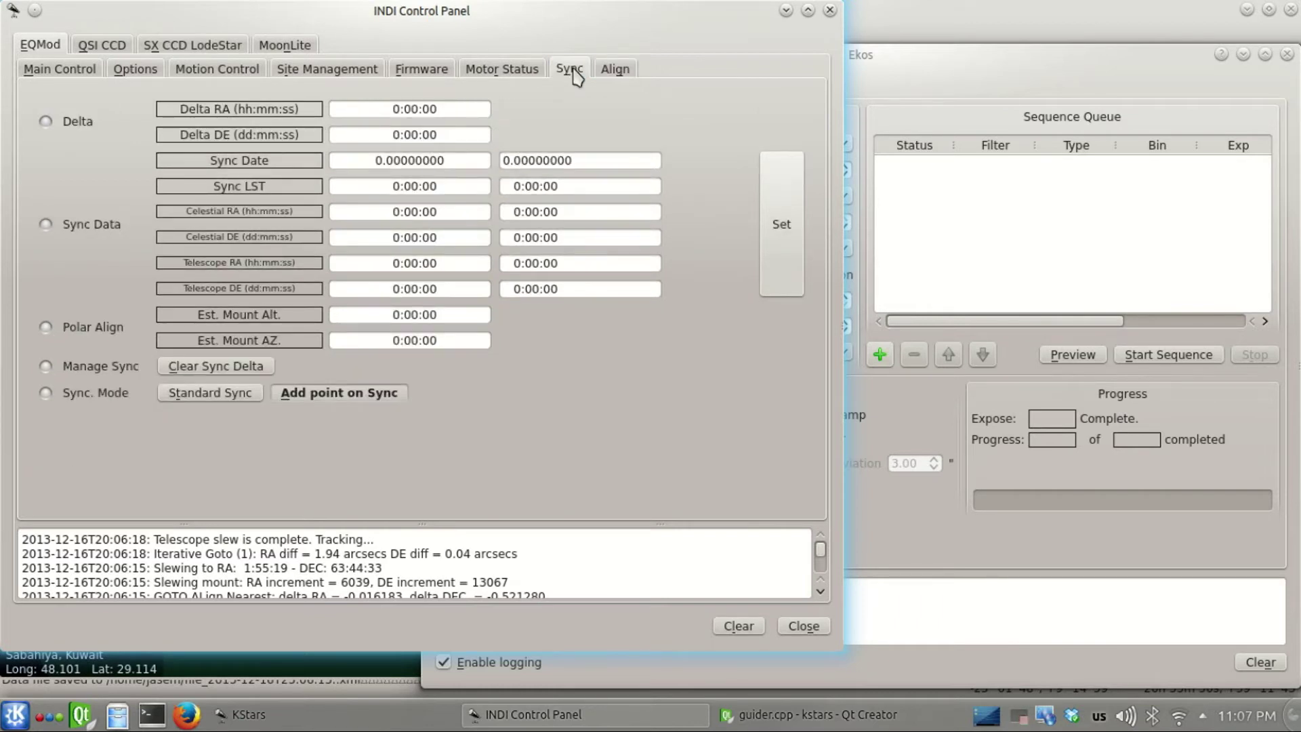
{"action": "left_click", "coordinate": [627, 75]}
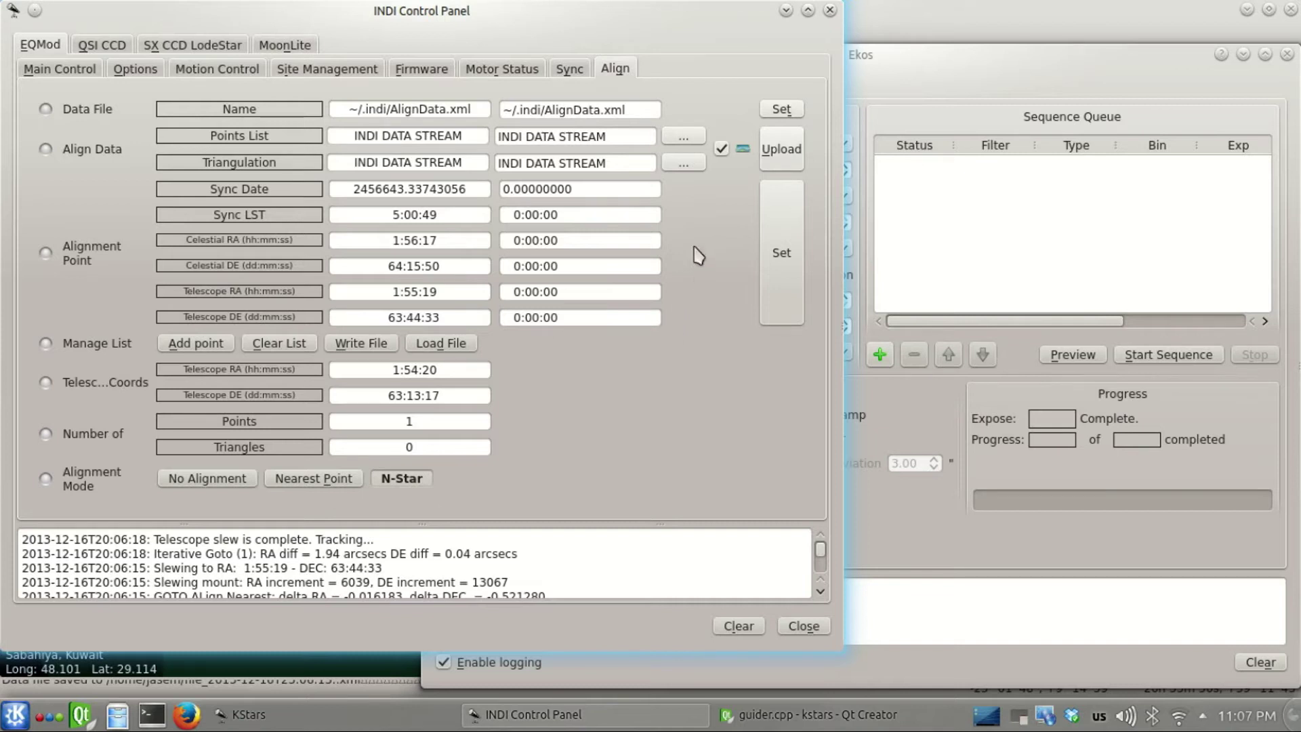
{"action": "left_click", "coordinate": [786, 11]}
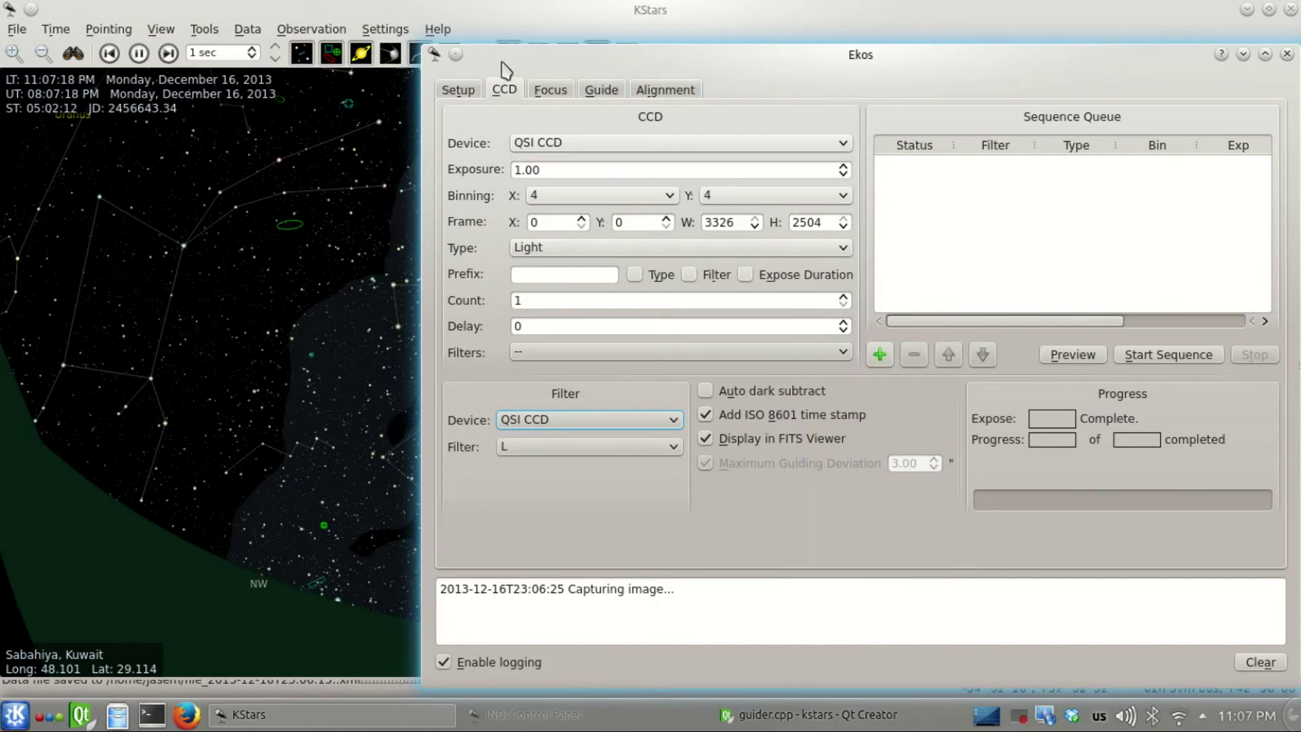
- Open the Observation Planner and browse the wish list's altitude curves down to NGC 2174
{"action": "left_click", "coordinate": [1243, 54]}
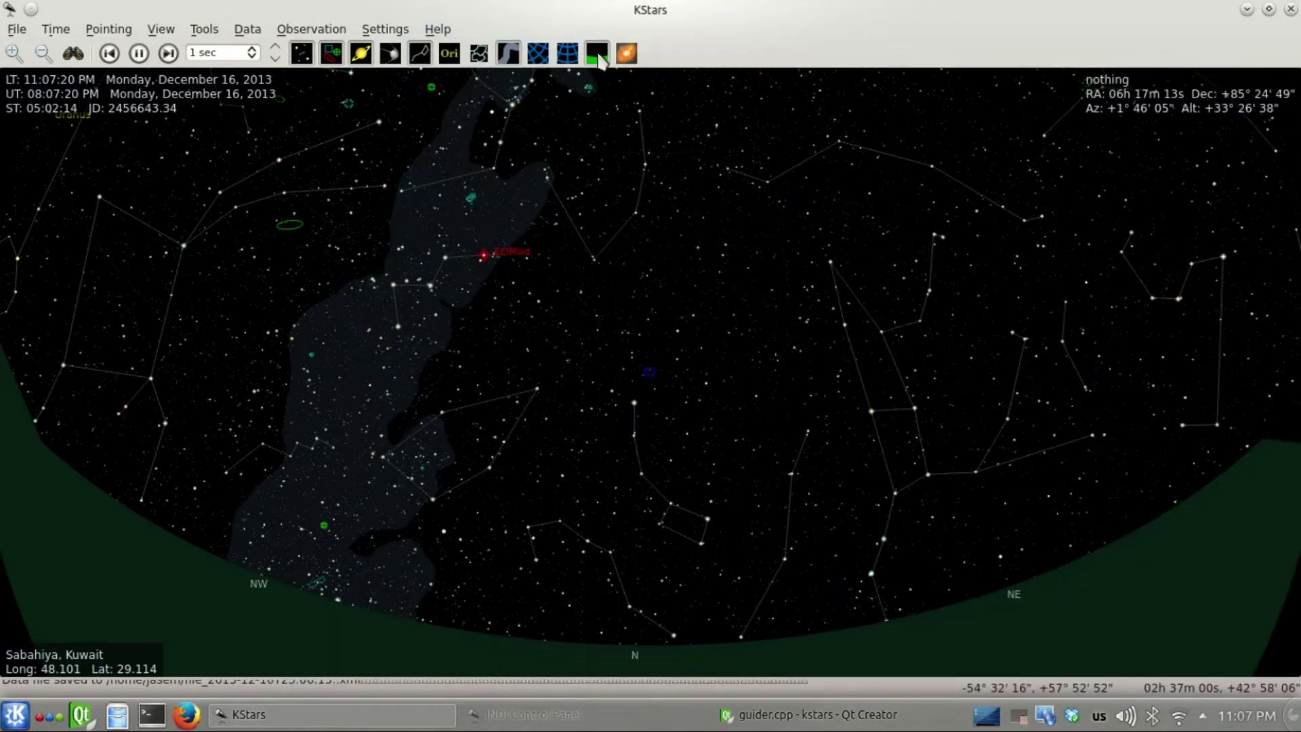
{"action": "left_click", "coordinate": [312, 31]}
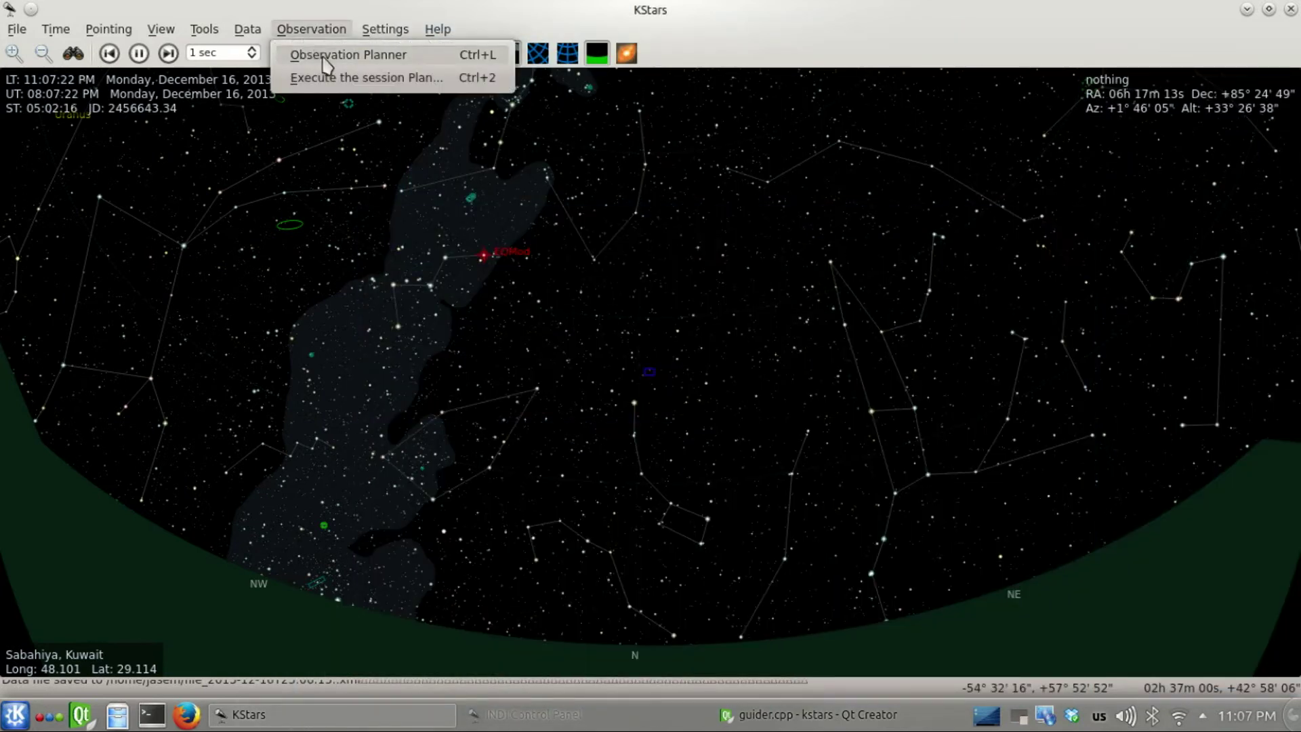
{"action": "left_click", "coordinate": [308, 53]}
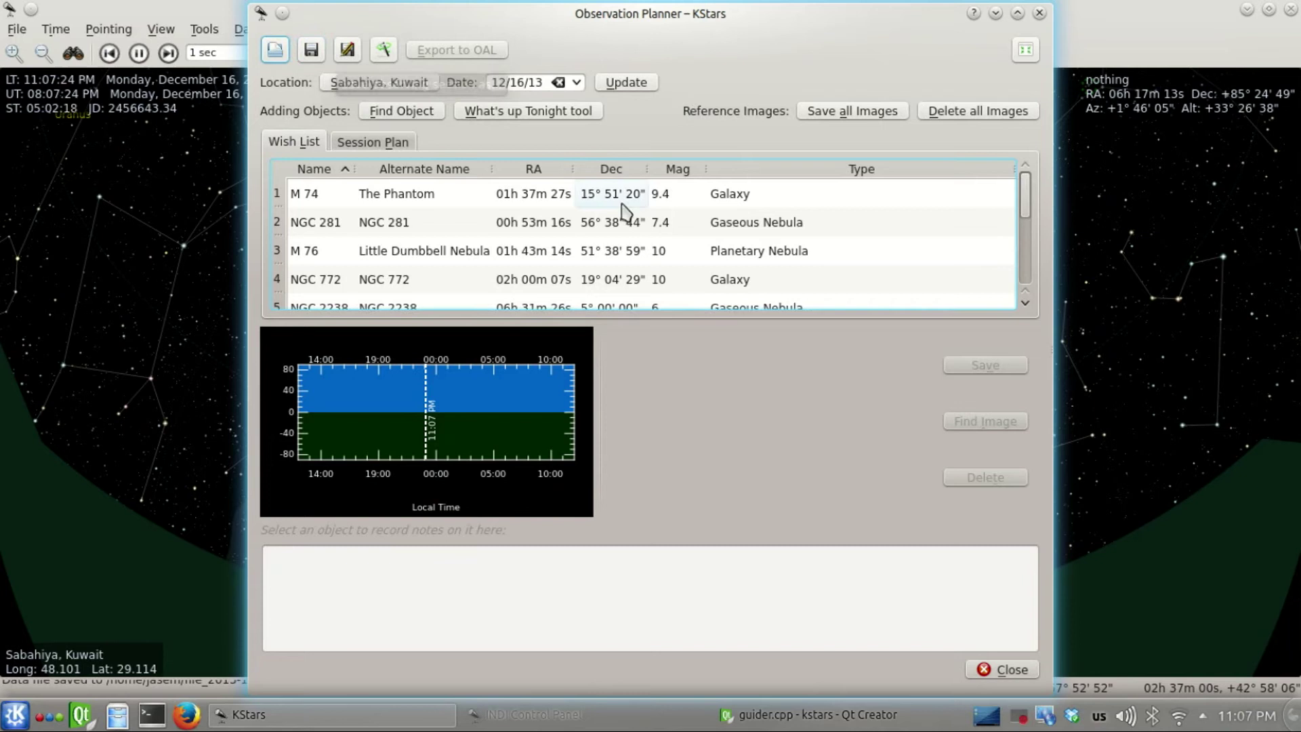
{"action": "left_click", "coordinate": [340, 225]}
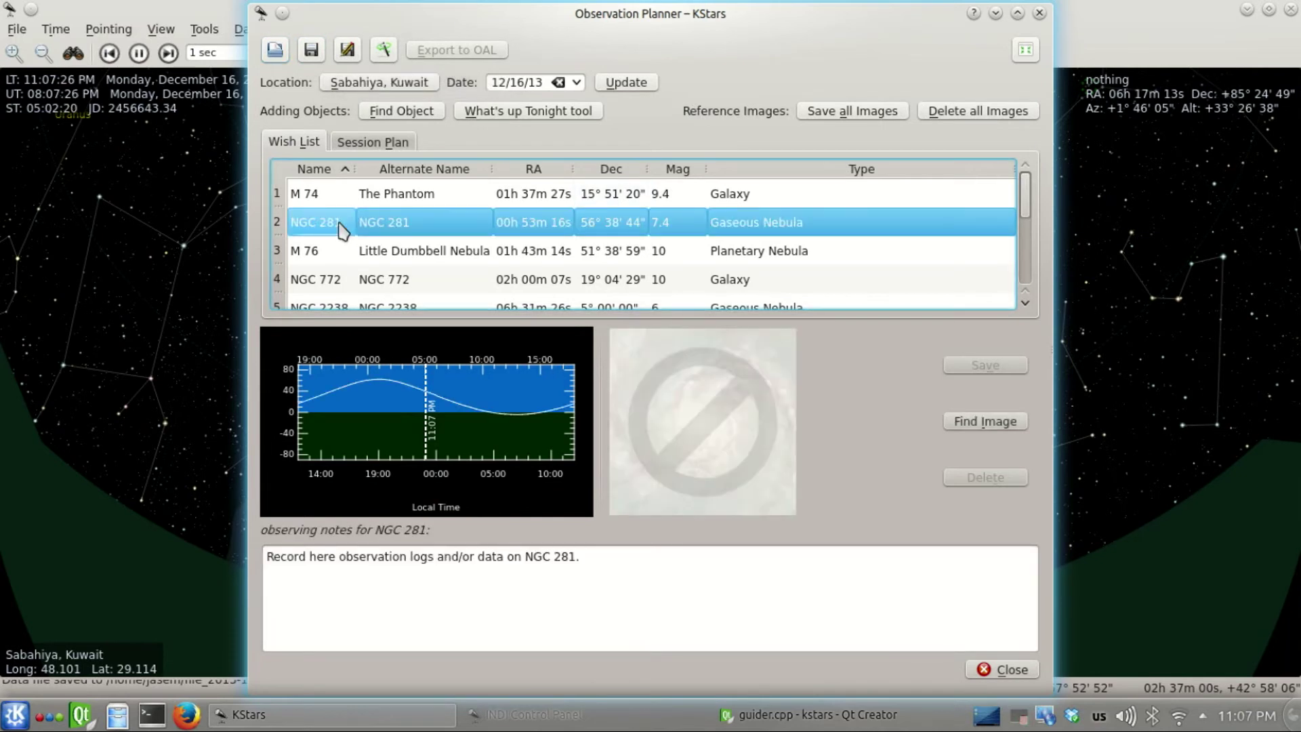
{"action": "left_click", "coordinate": [335, 256]}
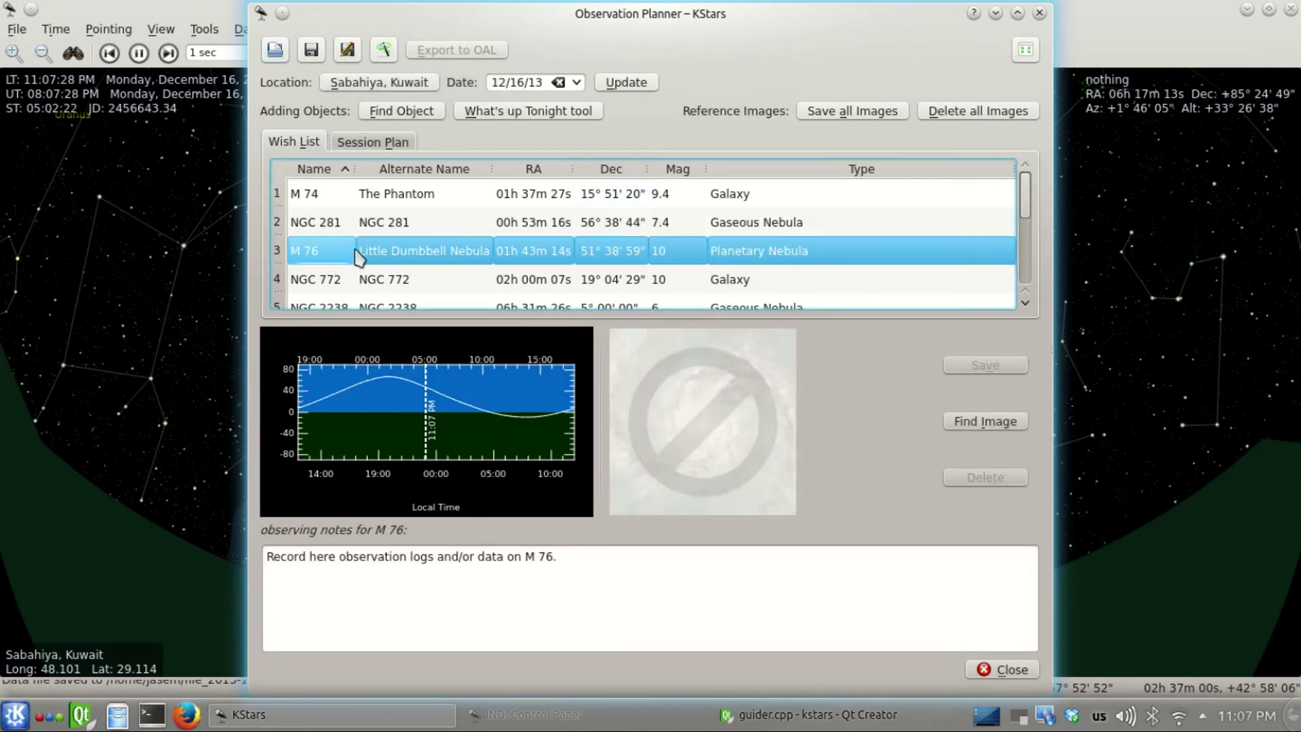
{"action": "scroll", "coordinate": [357, 257], "scroll_direction": "down", "scroll_amount": 2}
{"action": "left_click", "coordinate": [321, 269]}
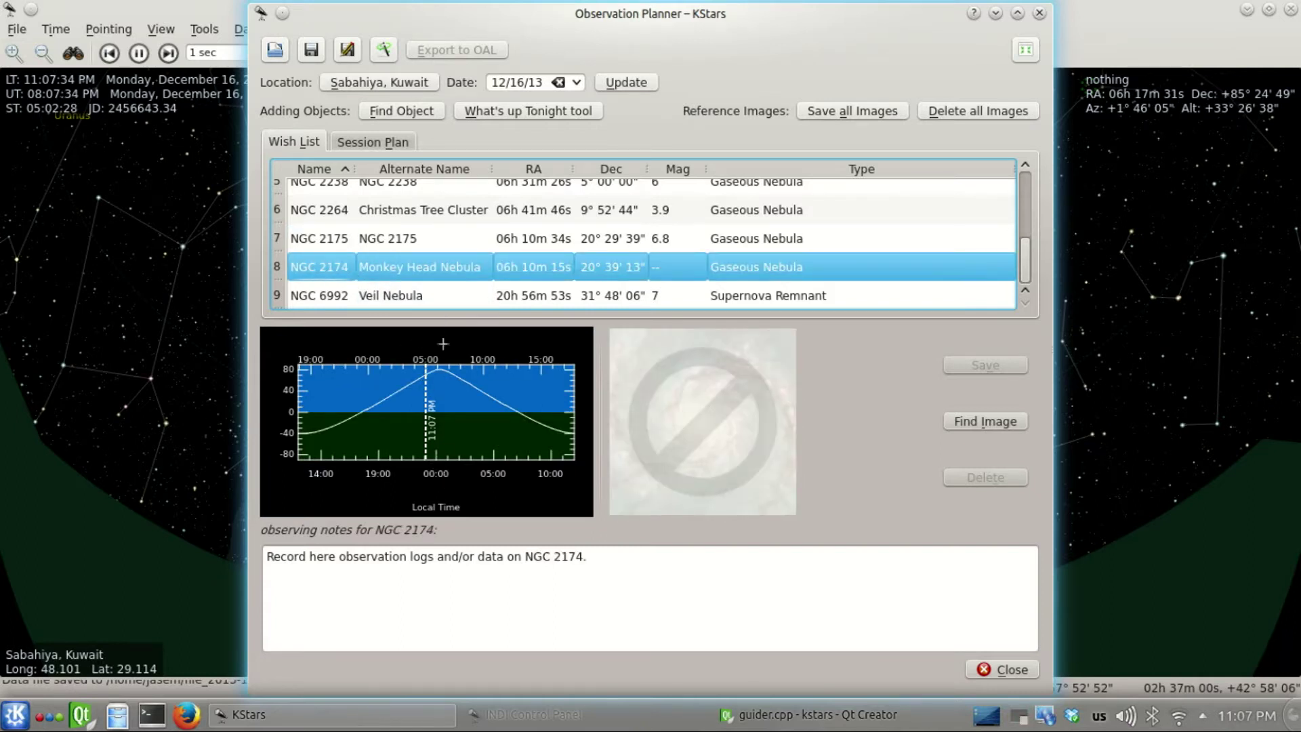
- Mark 73.80° on NGC 2174's altitude chart, then slew the telescope to it with Scope
{"action": "left_click", "coordinate": [427, 376]}
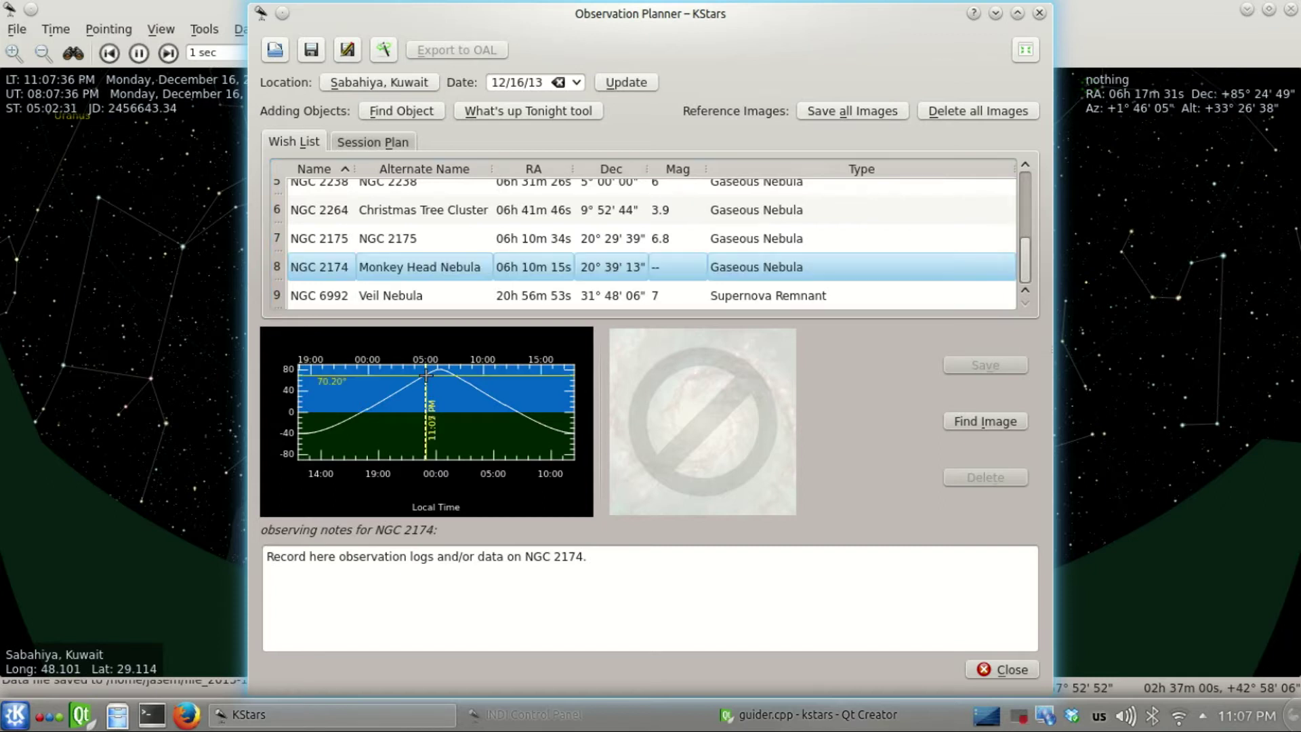
{"action": "left_click_drag", "start_coordinate": [427, 376], "coordinate": [426, 373]}
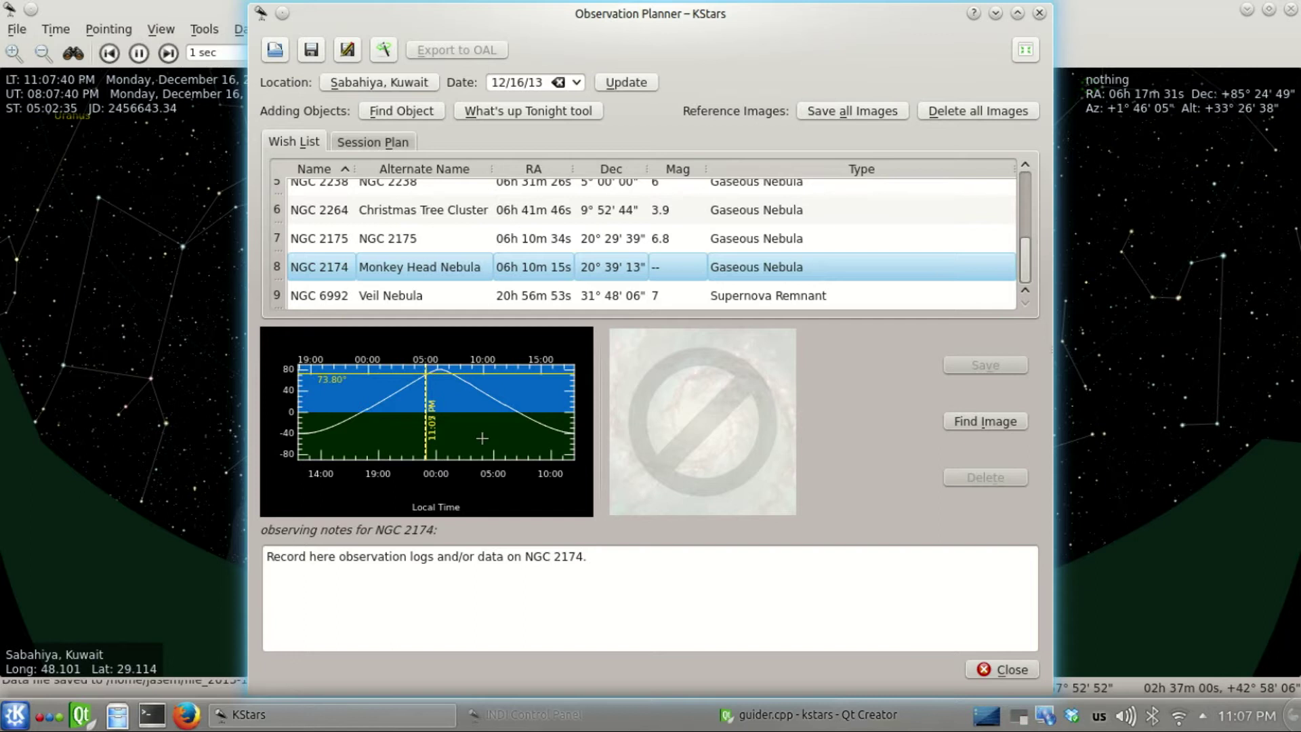
{"action": "left_click", "coordinate": [331, 271]}
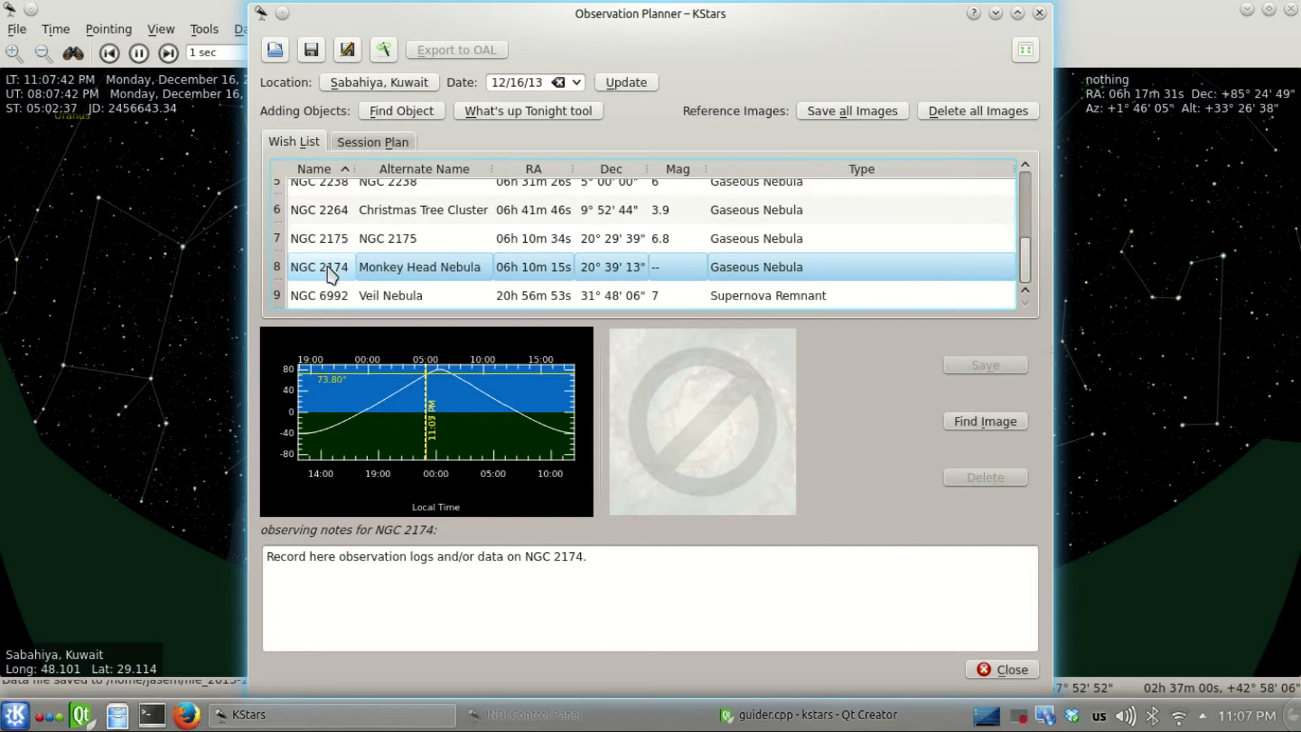
{"action": "right_click", "coordinate": [331, 272]}
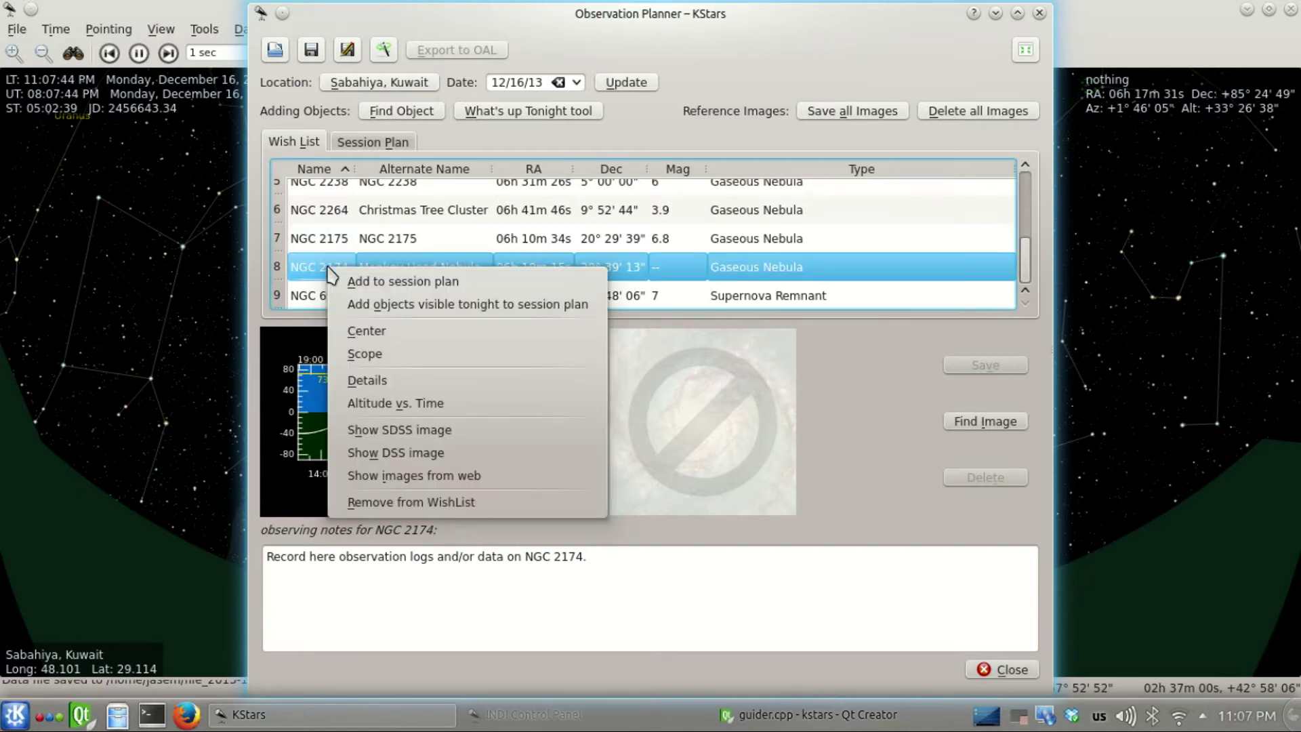
{"action": "left_click", "coordinate": [384, 355]}
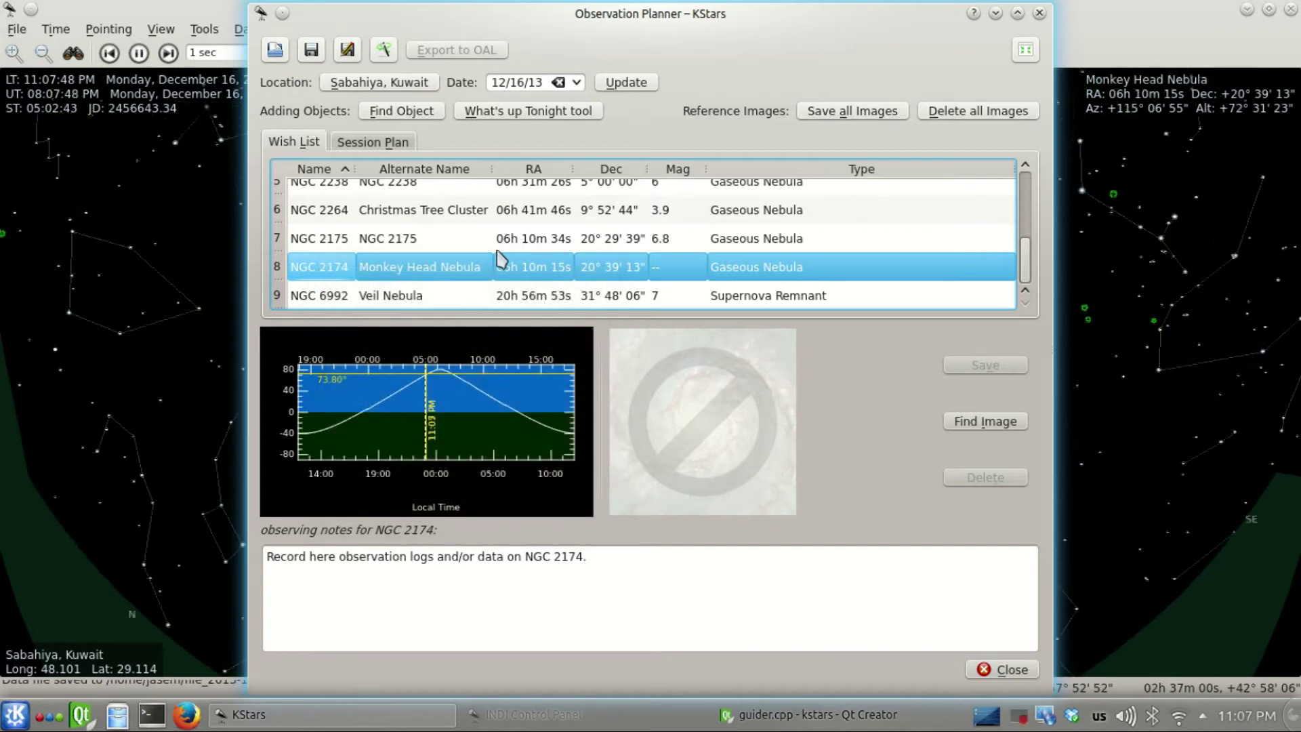
- Close the Observation Planner and zoom the sky map in and out around the Monkey Head Nebula
{"action": "left_click", "coordinate": [1039, 13]}
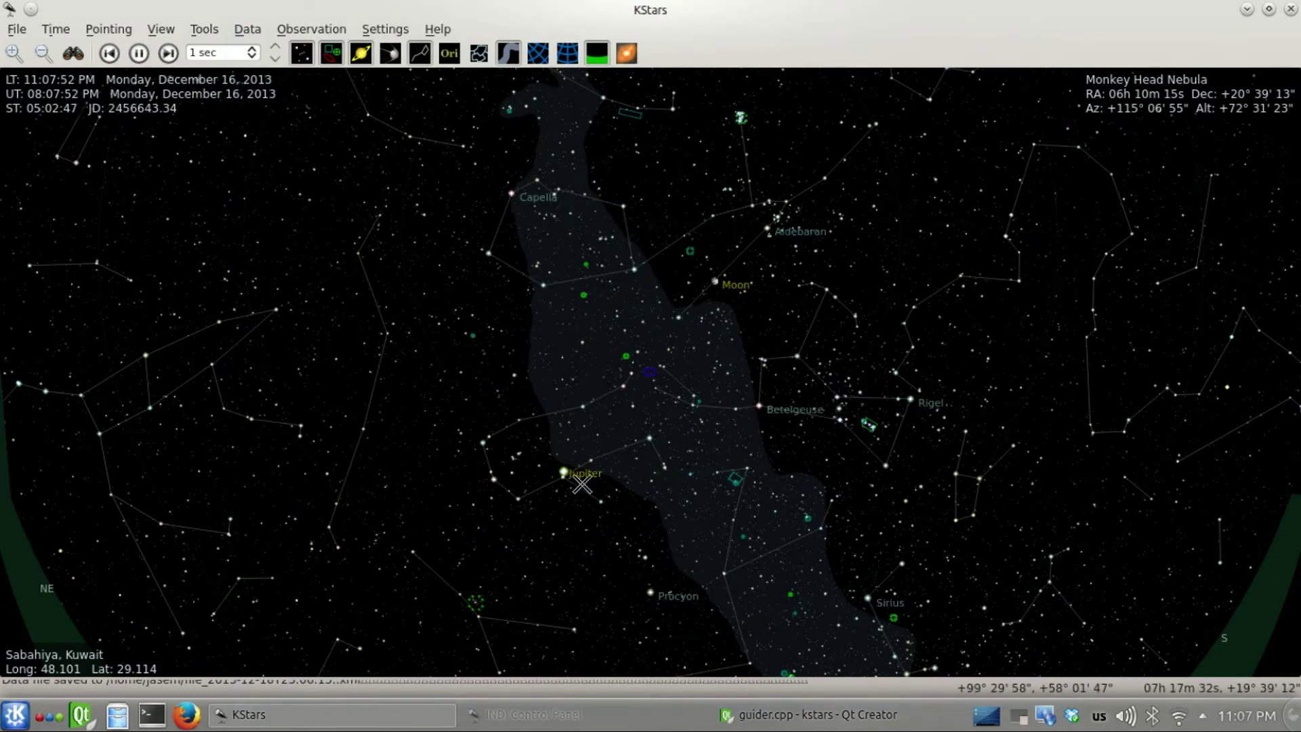
{"action": "scroll", "coordinate": [663, 428], "scroll_direction": "up", "scroll_amount": 2}
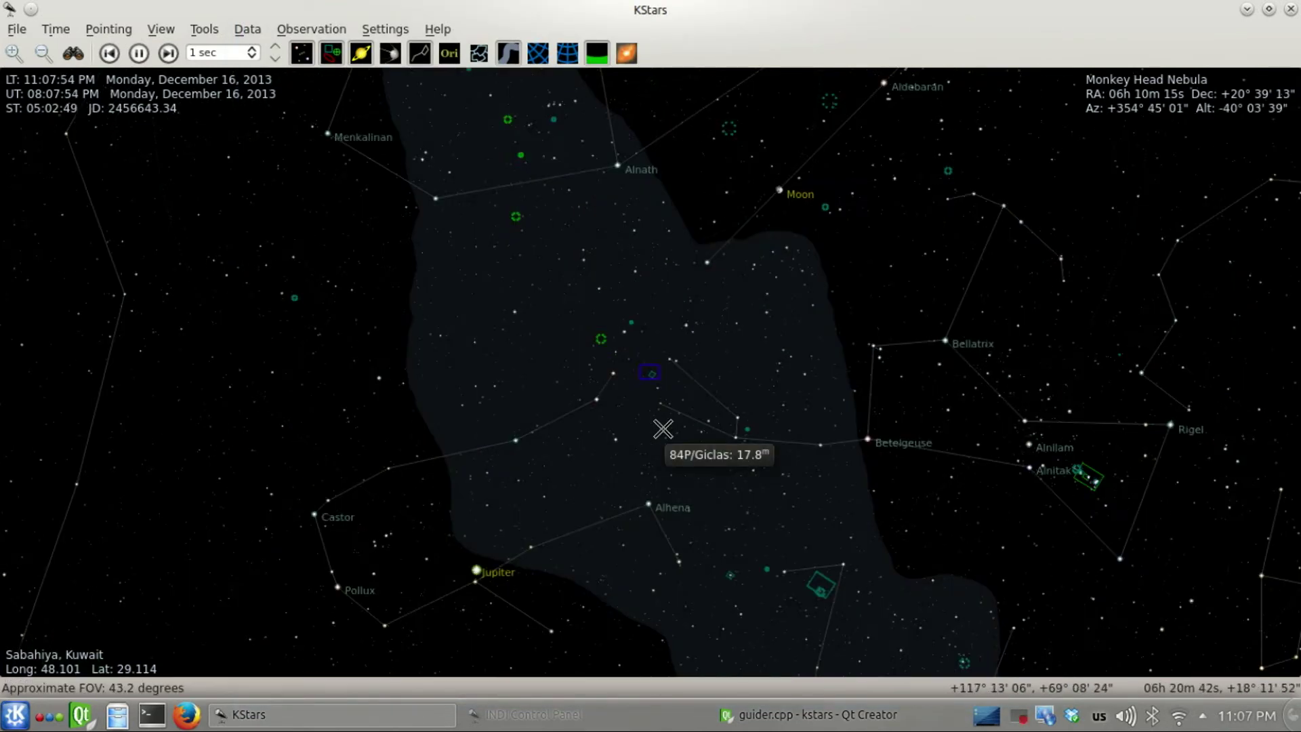
{"action": "scroll", "coordinate": [663, 429], "scroll_direction": "up", "scroll_amount": 2}
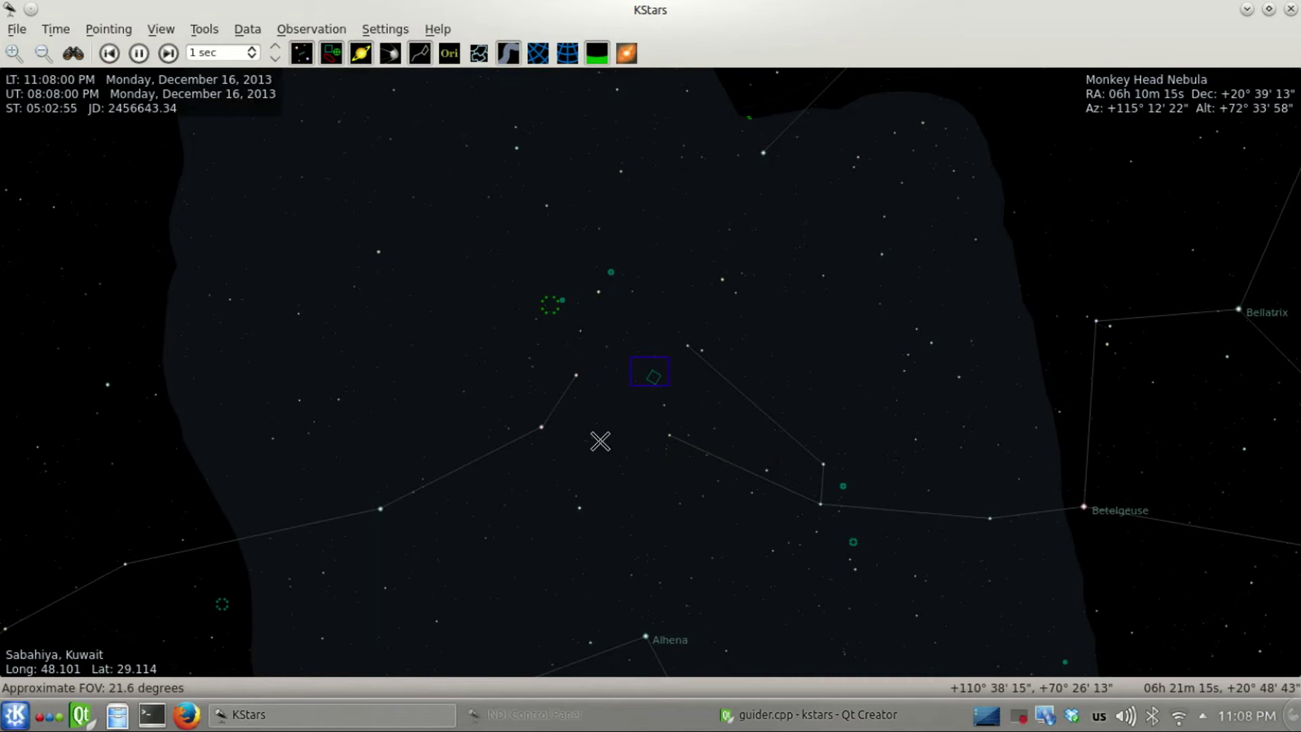
{"action": "scroll", "coordinate": [600, 441], "scroll_direction": "down", "scroll_amount": 4}
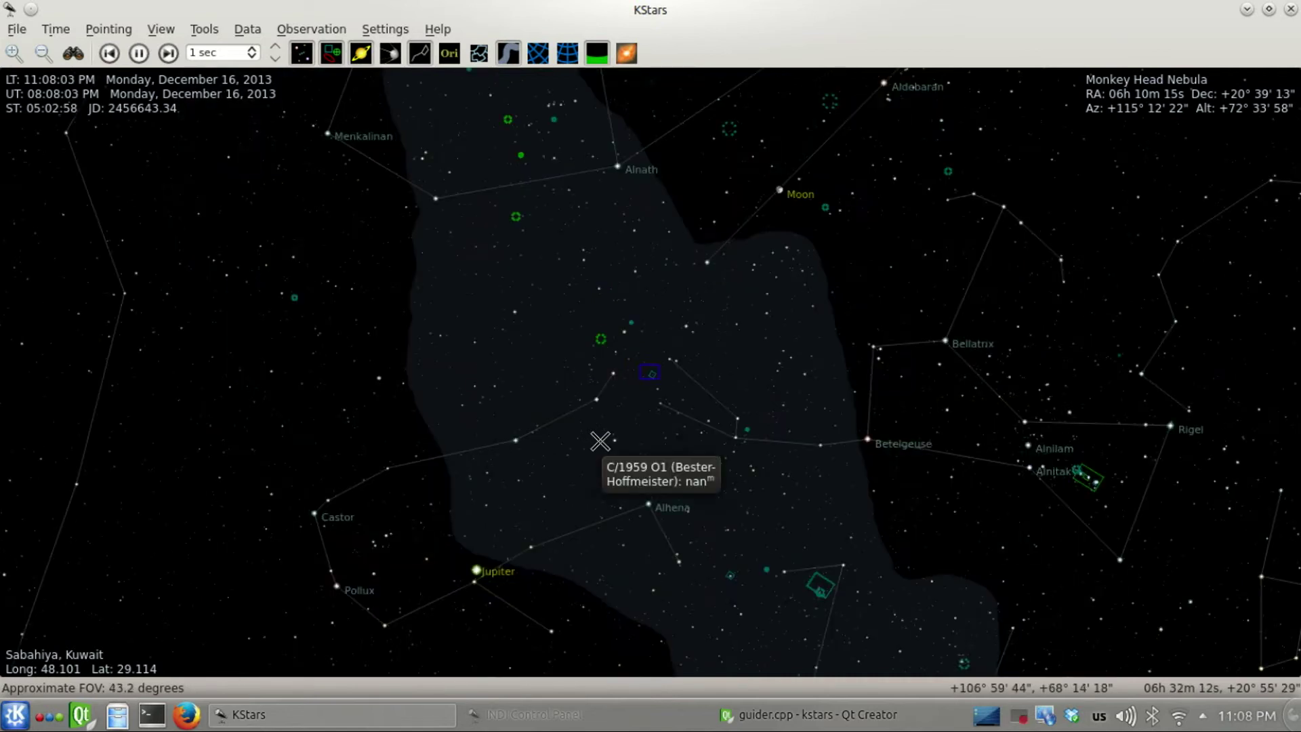
{"action": "scroll", "coordinate": [600, 441], "scroll_direction": "down", "scroll_amount": 4}
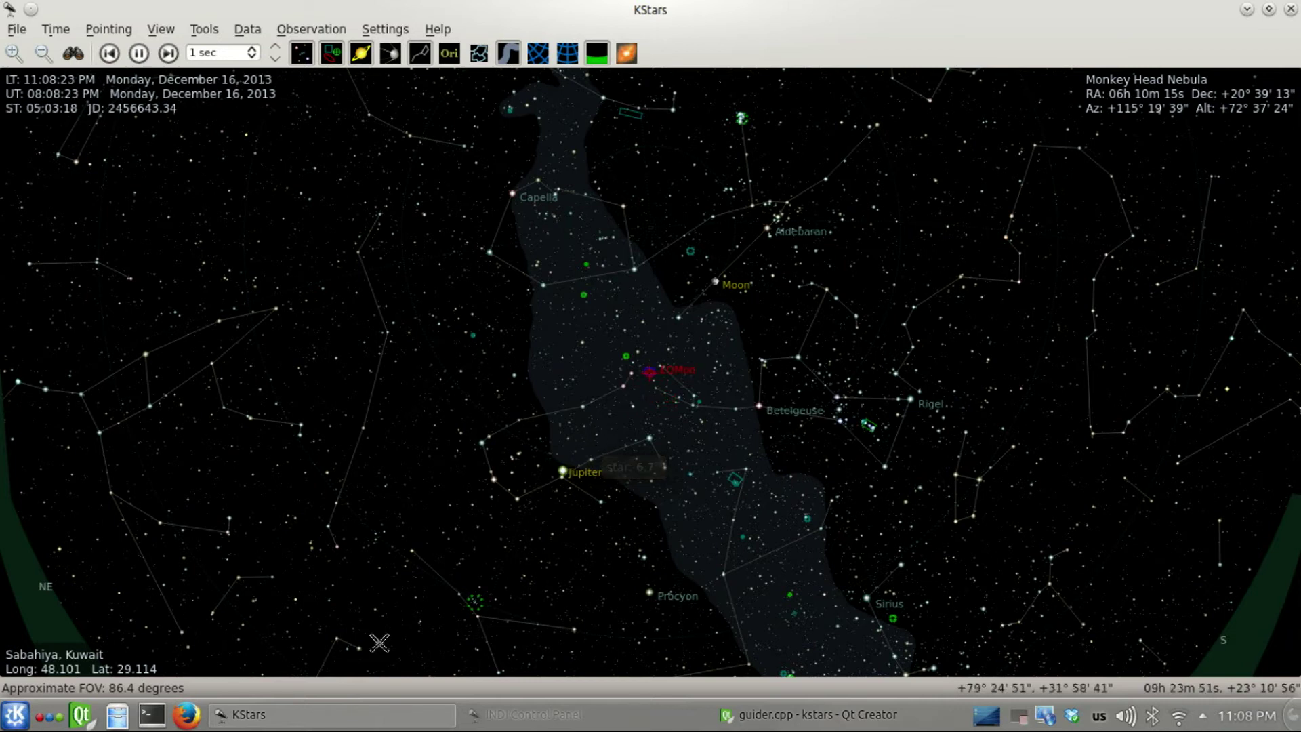
- Capture and solve a frame in Ekos Alignment, syncing at RA 06:16:35, DEC 19:58:08 and slewing to NGC 2174
{"action": "left_click", "coordinate": [390, 723]}
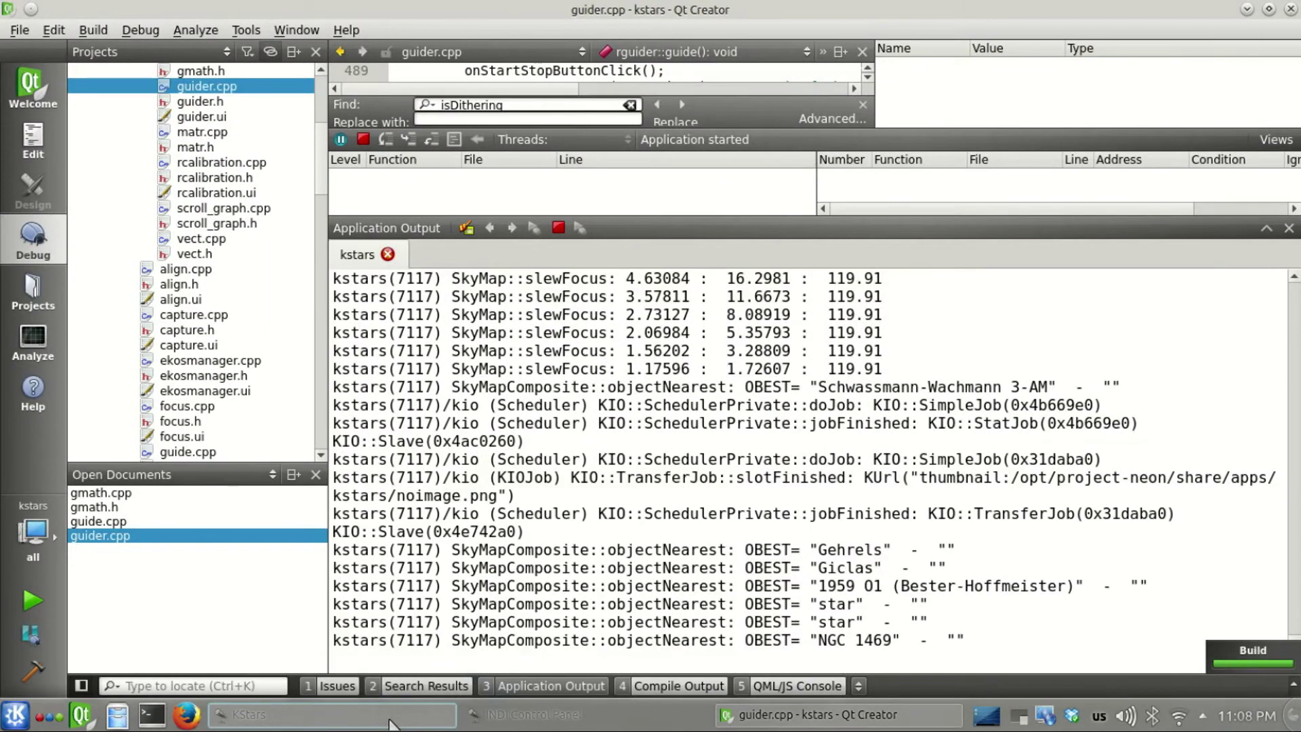
{"action": "left_click", "coordinate": [390, 723]}
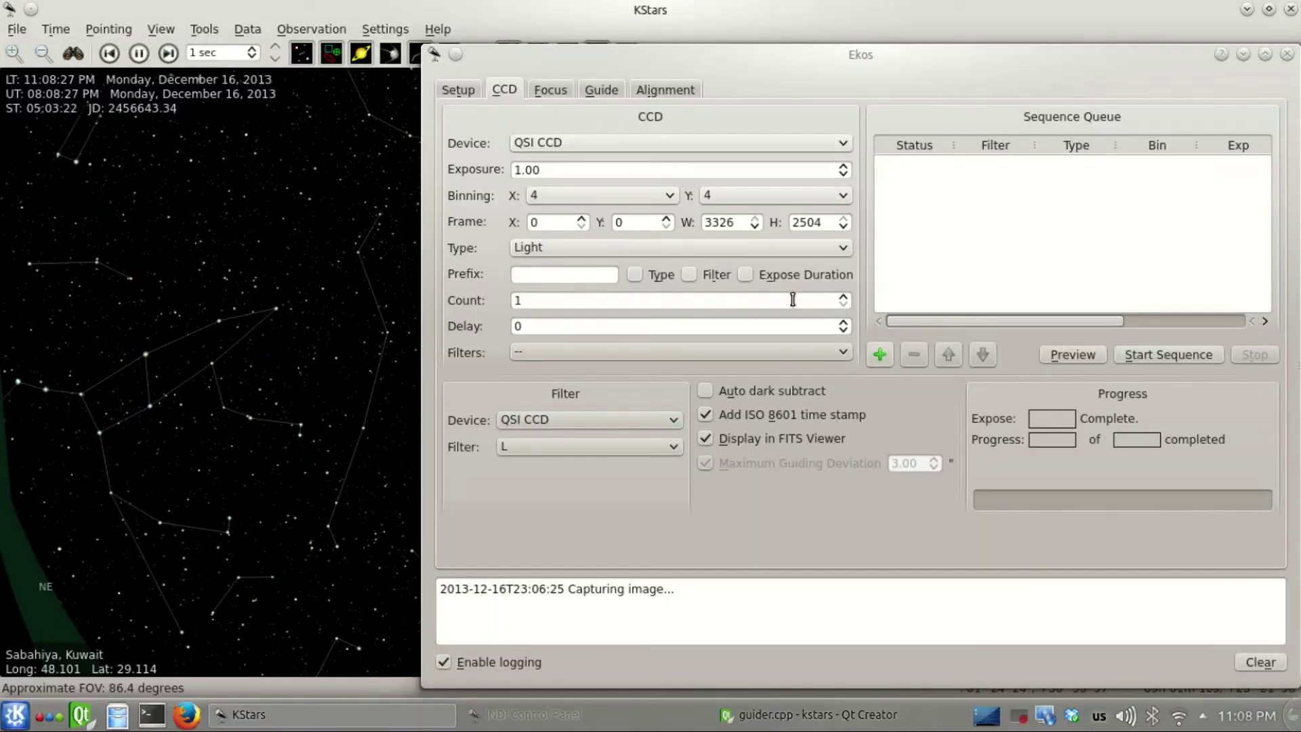
{"action": "left_click", "coordinate": [666, 93]}
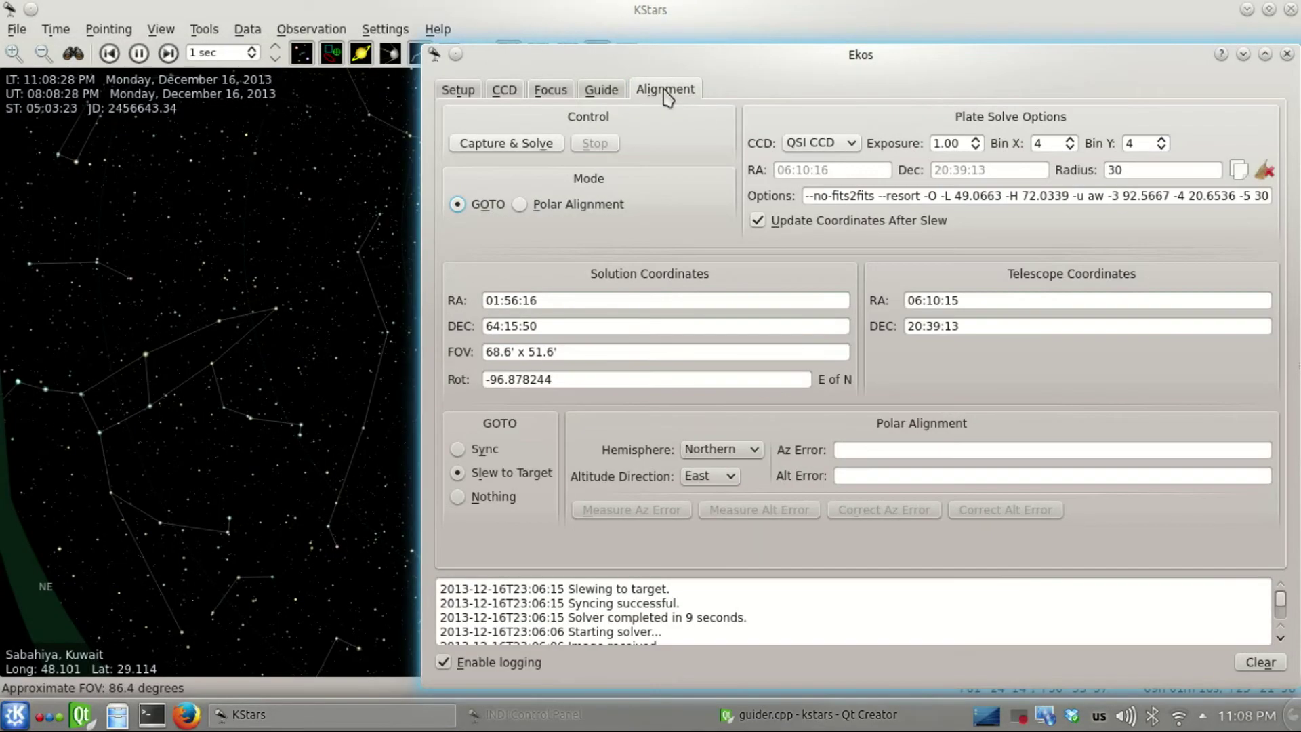
{"action": "left_click", "coordinate": [505, 144]}
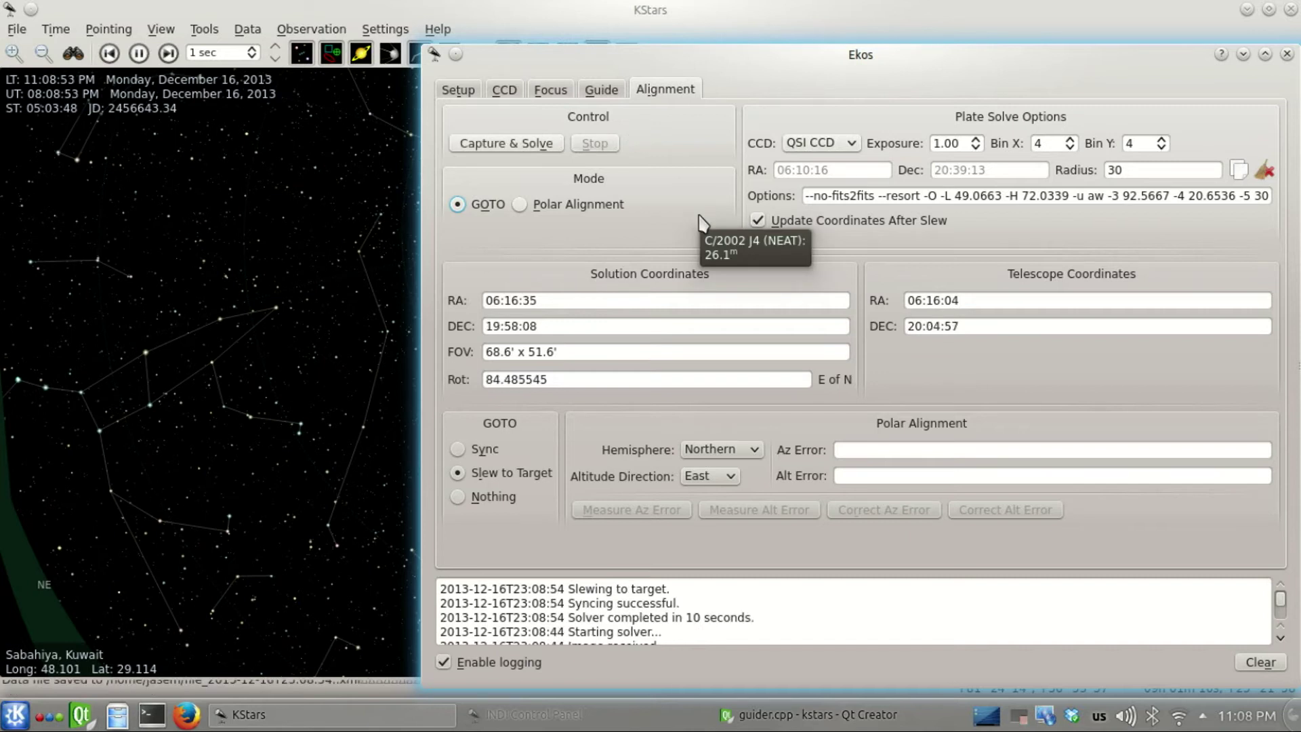
- Take a 15-second preview frame through the HA filter from the CCD tab
{"action": "left_click", "coordinate": [506, 91]}
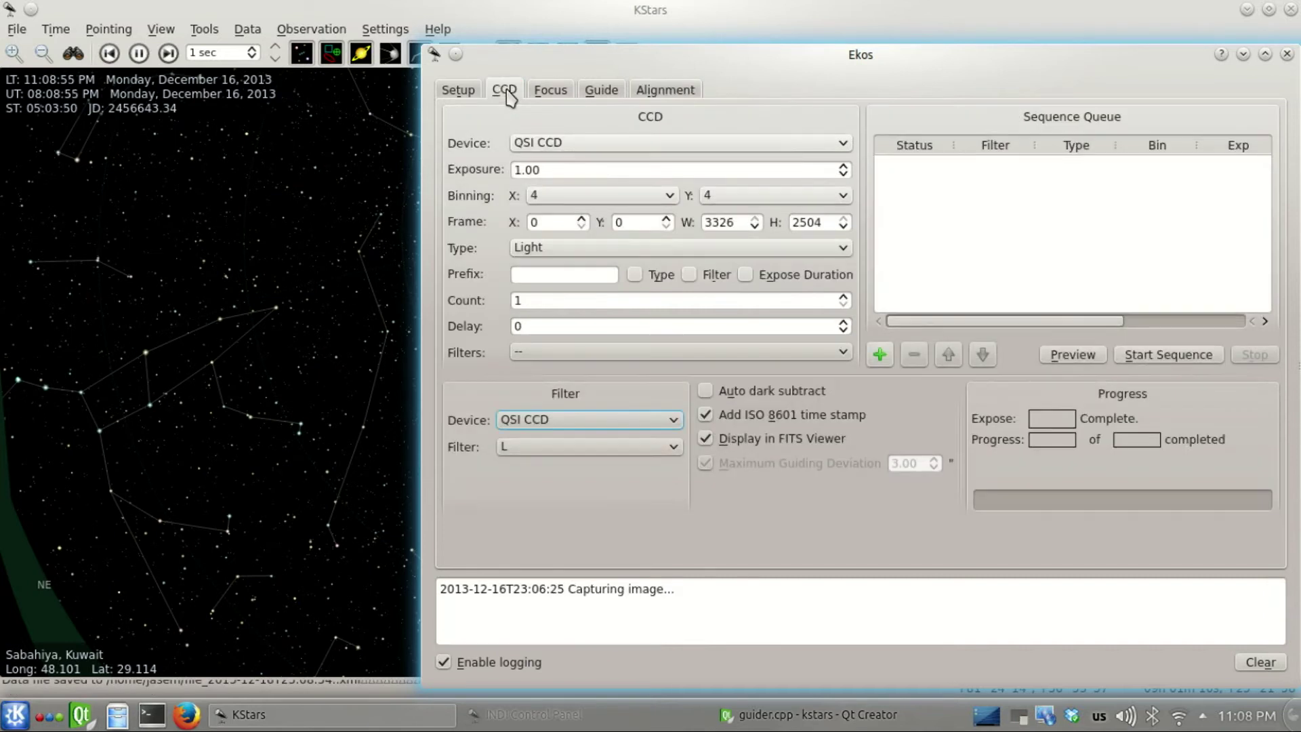
{"action": "left_click", "coordinate": [560, 448]}
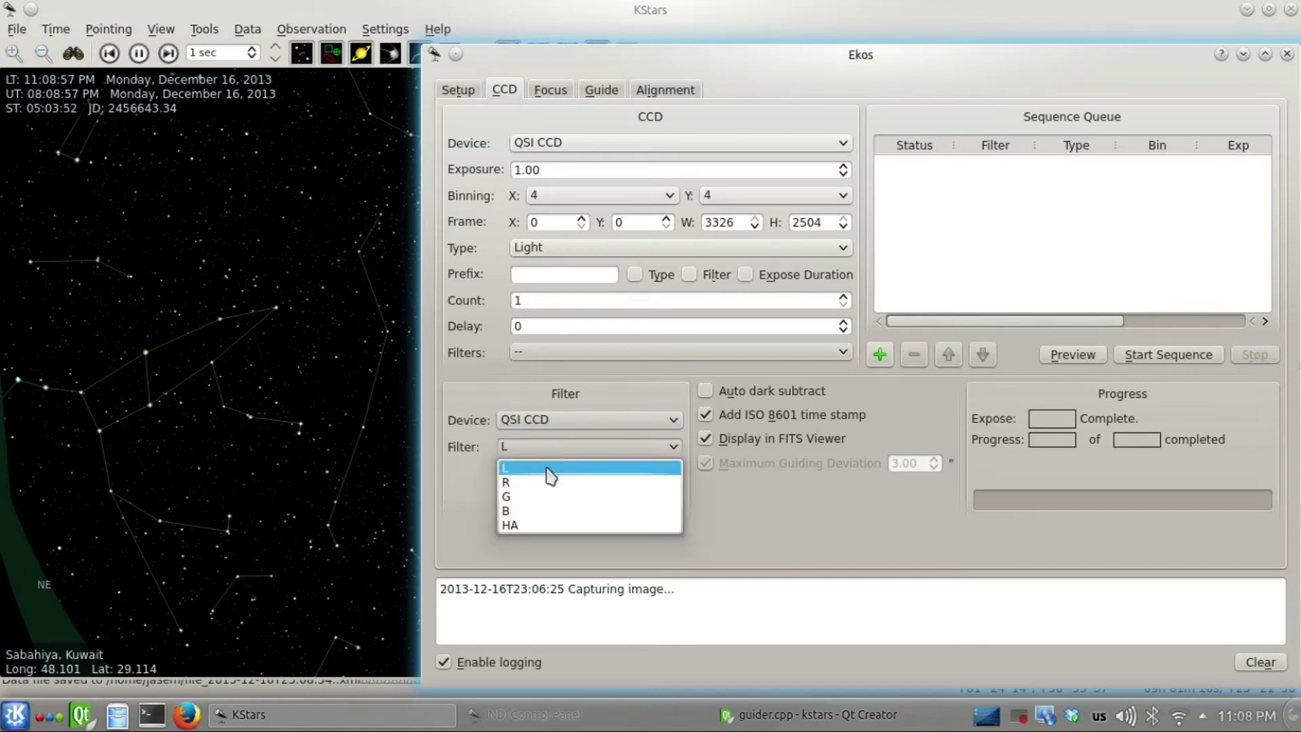
{"action": "left_click", "coordinate": [518, 526]}
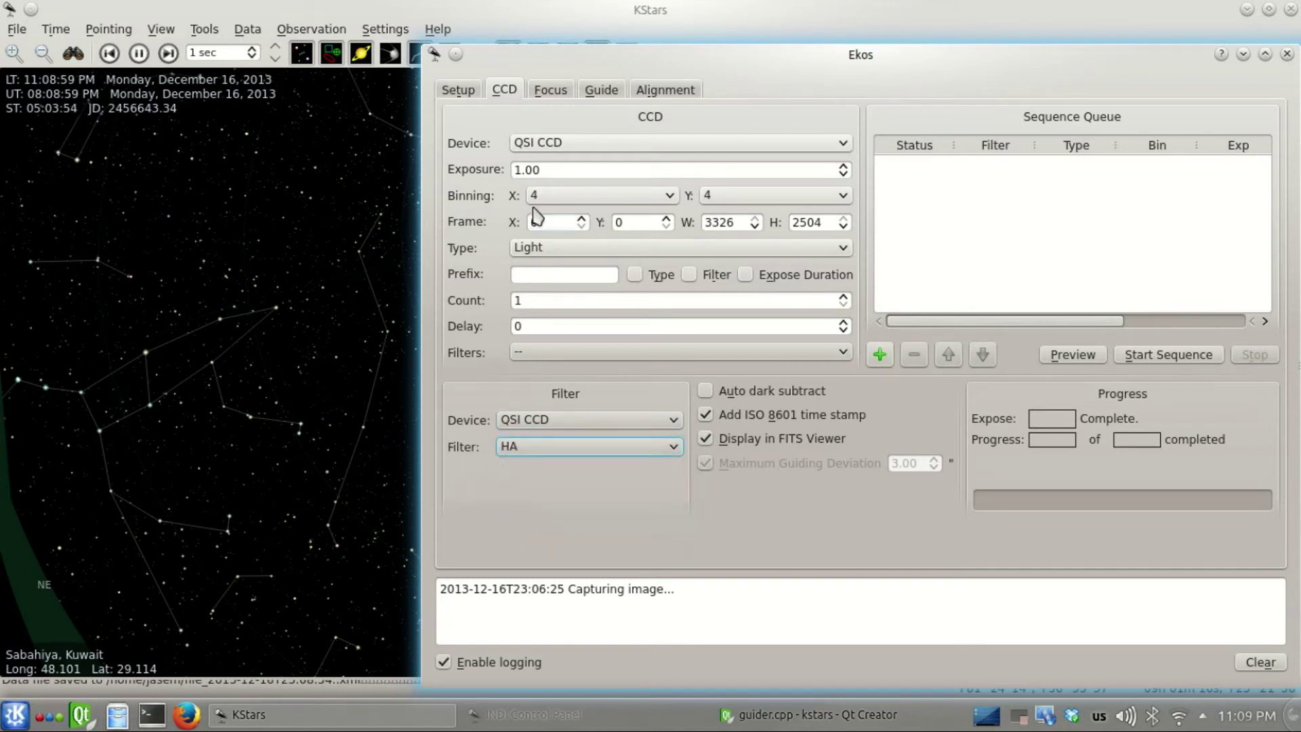
{"action": "left_click", "coordinate": [547, 170]}
{"action": "left_click_drag", "start_coordinate": [546, 170], "coordinate": [513, 169]}
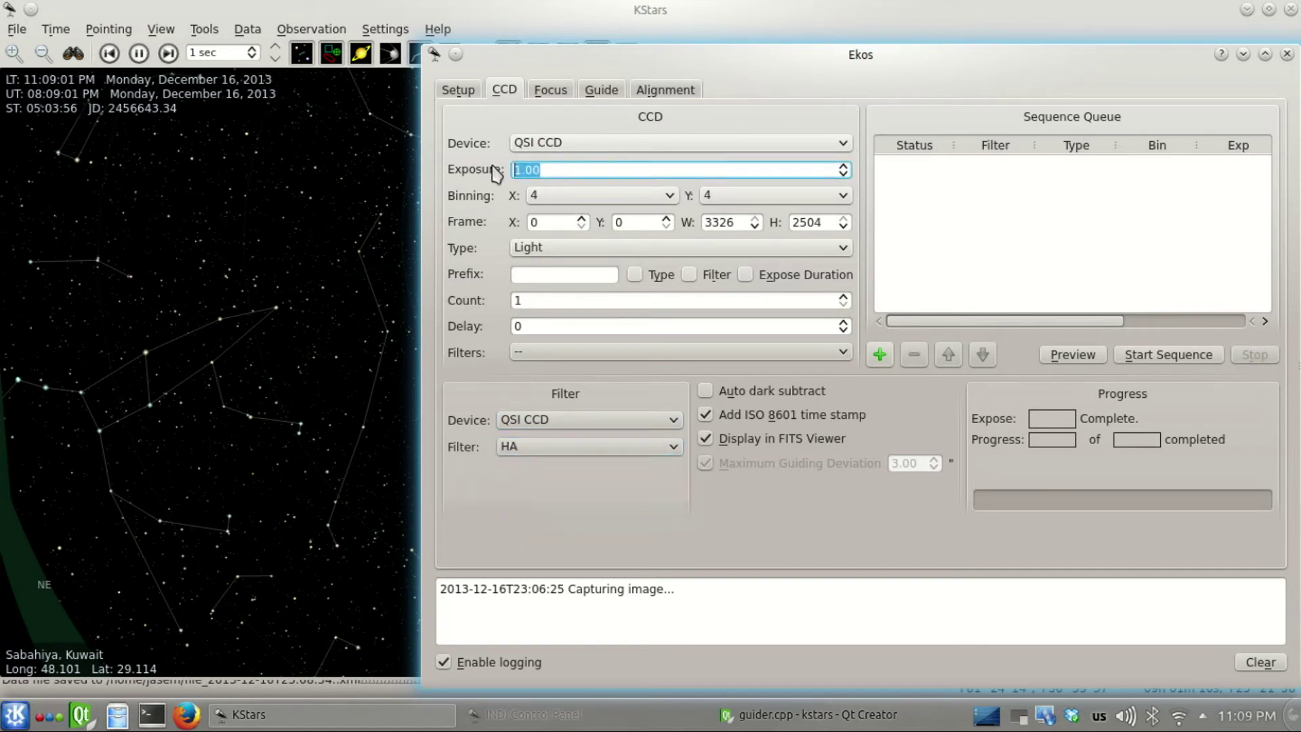
{"action": "type", "text": "15"}
{"action": "left_click", "coordinate": [1069, 356]}
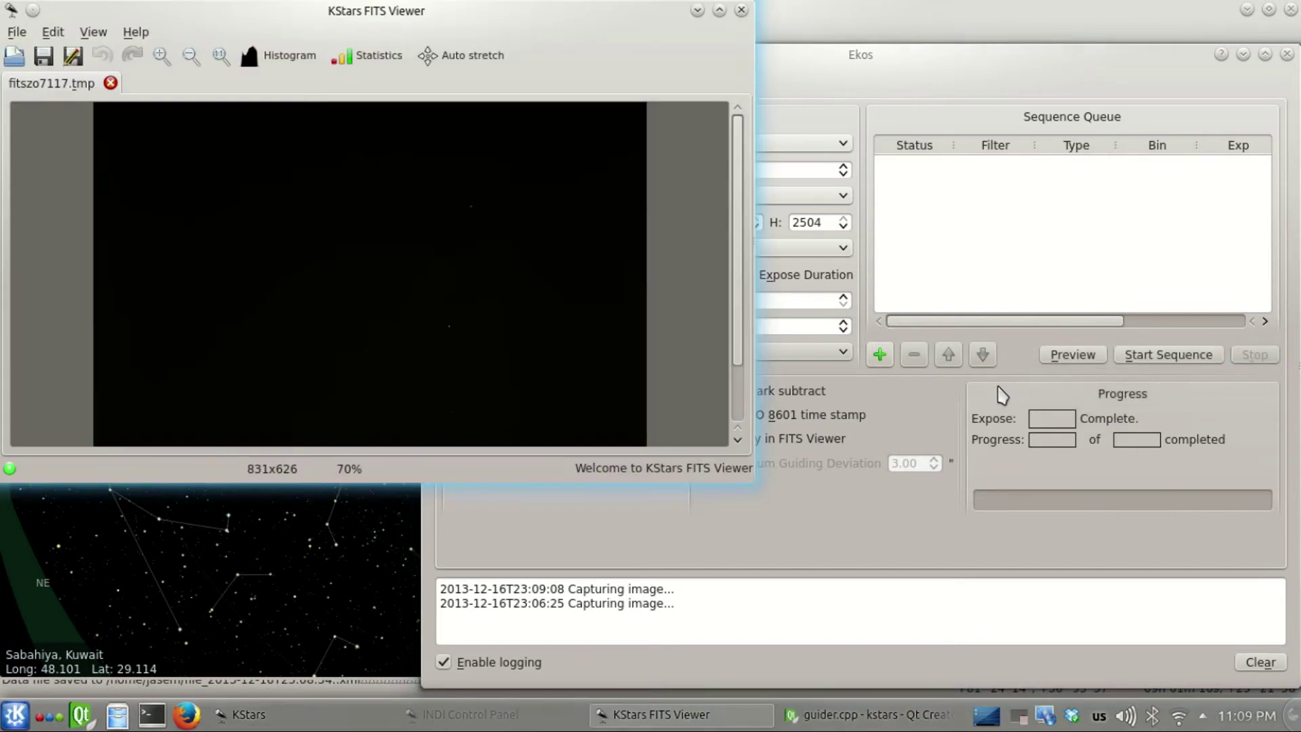
- Auto-stretch the H-alpha preview to reveal the nebula, zoom around it, then undo the stretch
{"action": "left_click", "coordinate": [461, 59]}
{"action": "scroll", "coordinate": [546, 262], "scroll_direction": "down", "scroll_amount": 2}
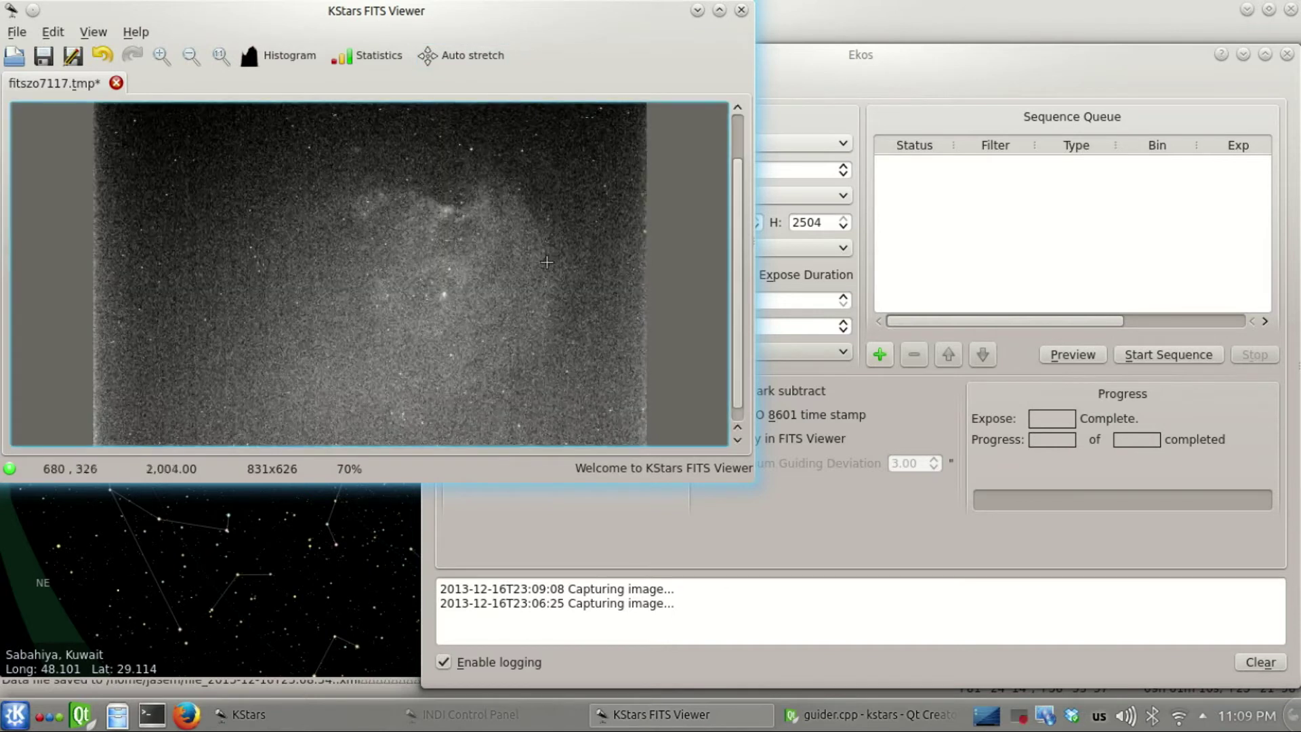
{"action": "scroll", "coordinate": [546, 261], "scroll_direction": "up", "scroll_amount": 2}
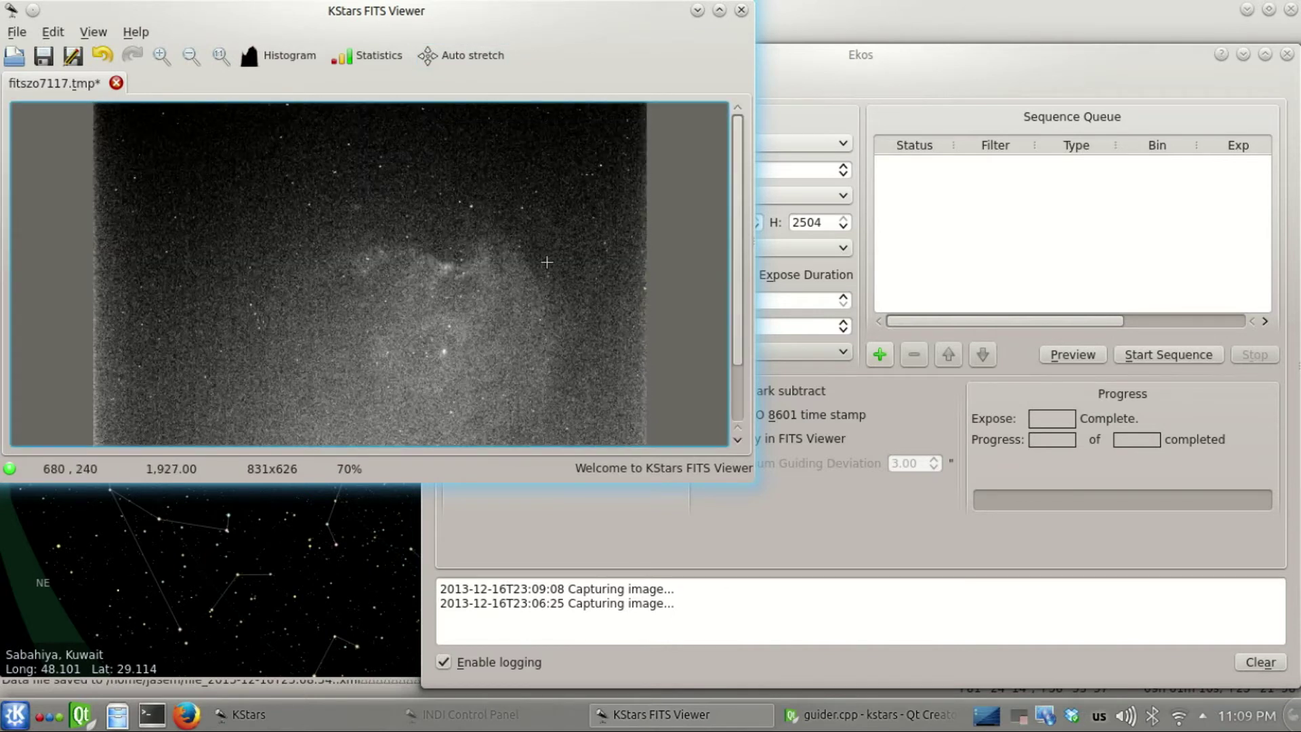
{"action": "scroll", "coordinate": [547, 262], "scroll_direction": "down", "scroll_amount": 2}
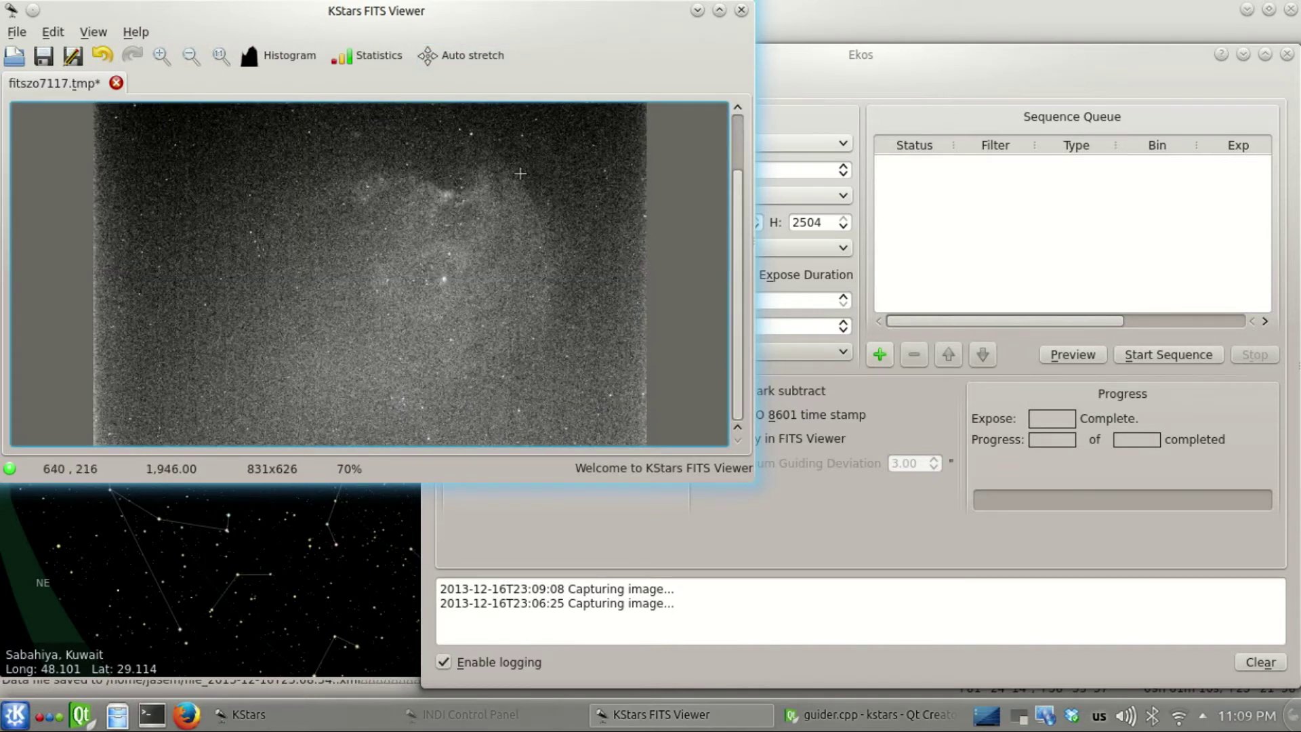
{"action": "scroll", "coordinate": [520, 175], "scroll_direction": "up", "scroll_amount": 2}
{"action": "scroll", "coordinate": [520, 175], "scroll_direction": "down", "scroll_amount": 2}
{"action": "left_click", "coordinate": [102, 55]}
{"action": "left_click", "coordinate": [103, 56]}
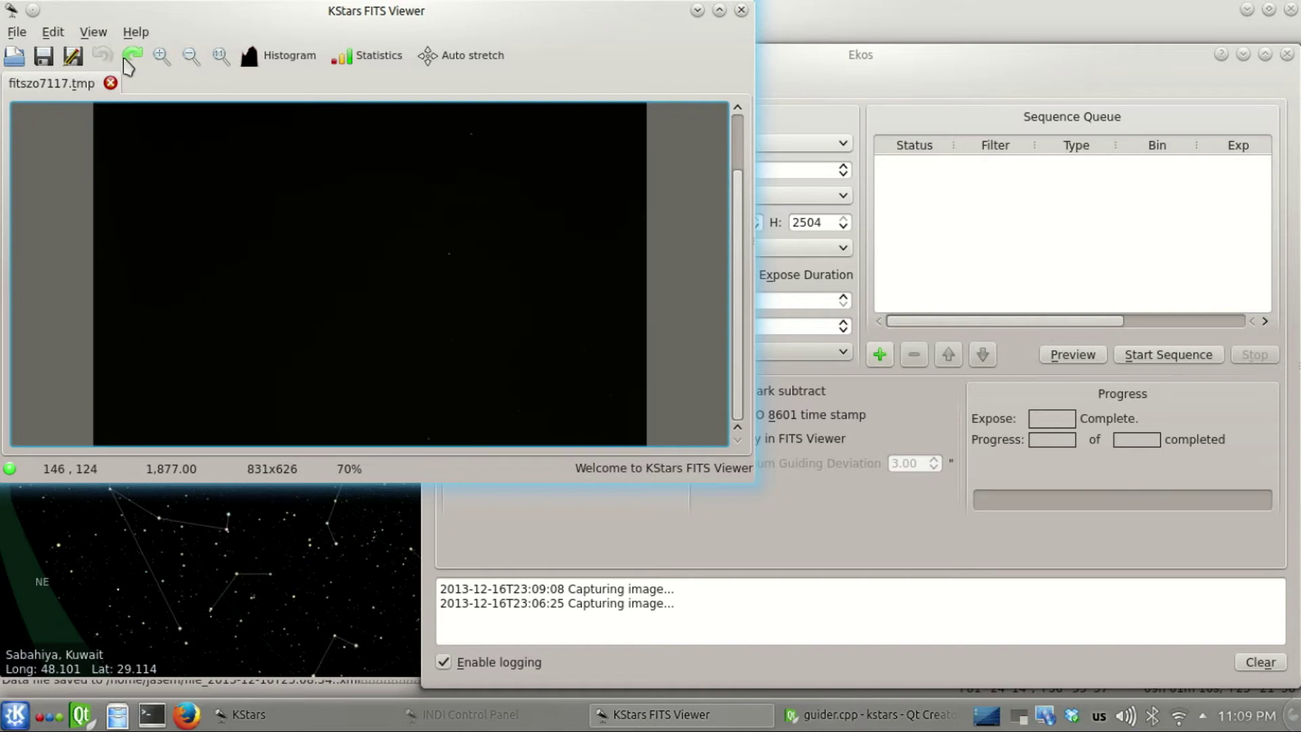
- Close the FITS Viewer and set High Contrast filtering for LodeStar guide frames on the Guide tab
{"action": "left_click", "coordinate": [741, 10]}
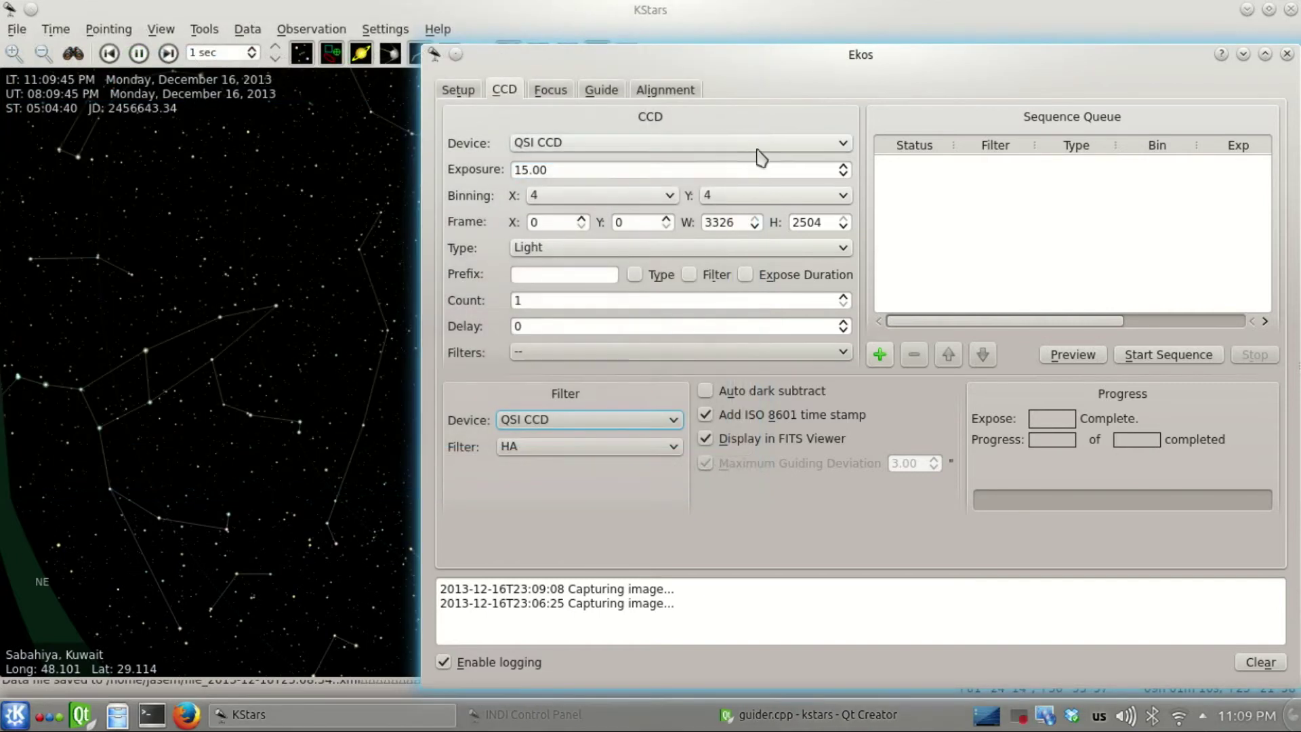
{"action": "left_click", "coordinate": [604, 91]}
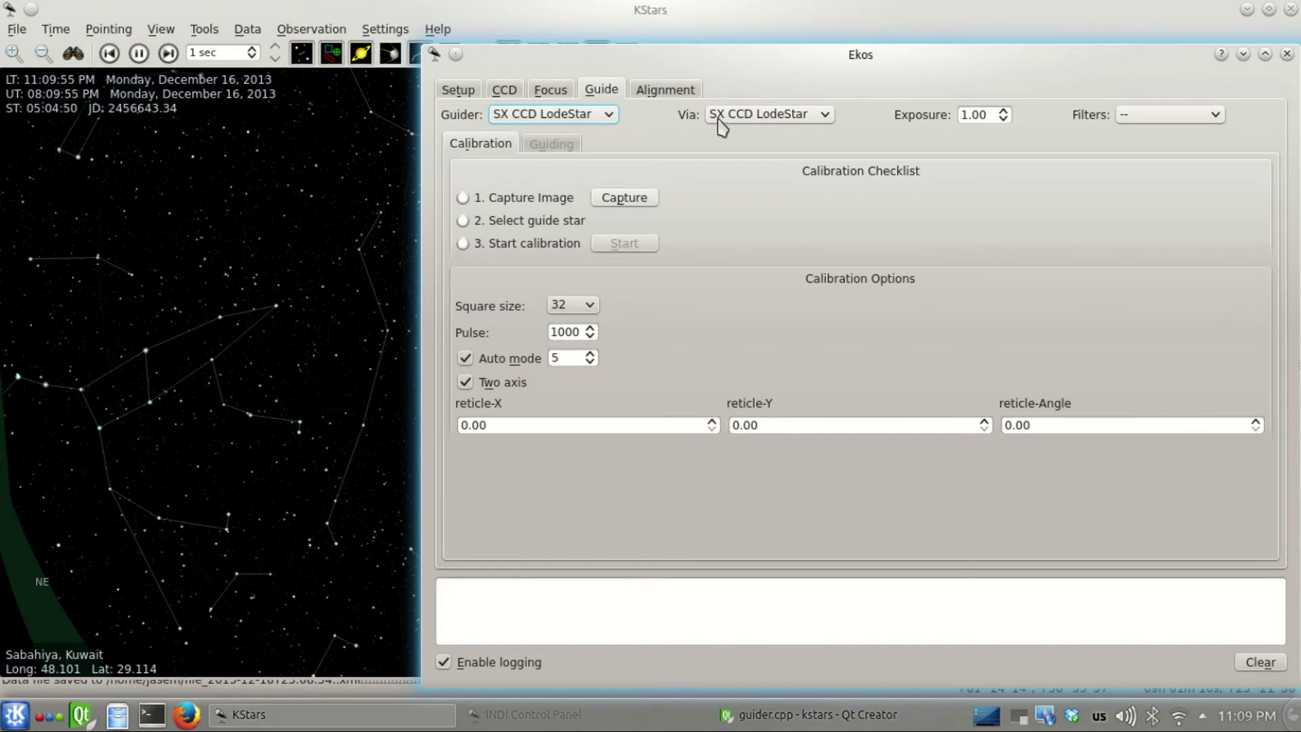
{"action": "left_click", "coordinate": [763, 122]}
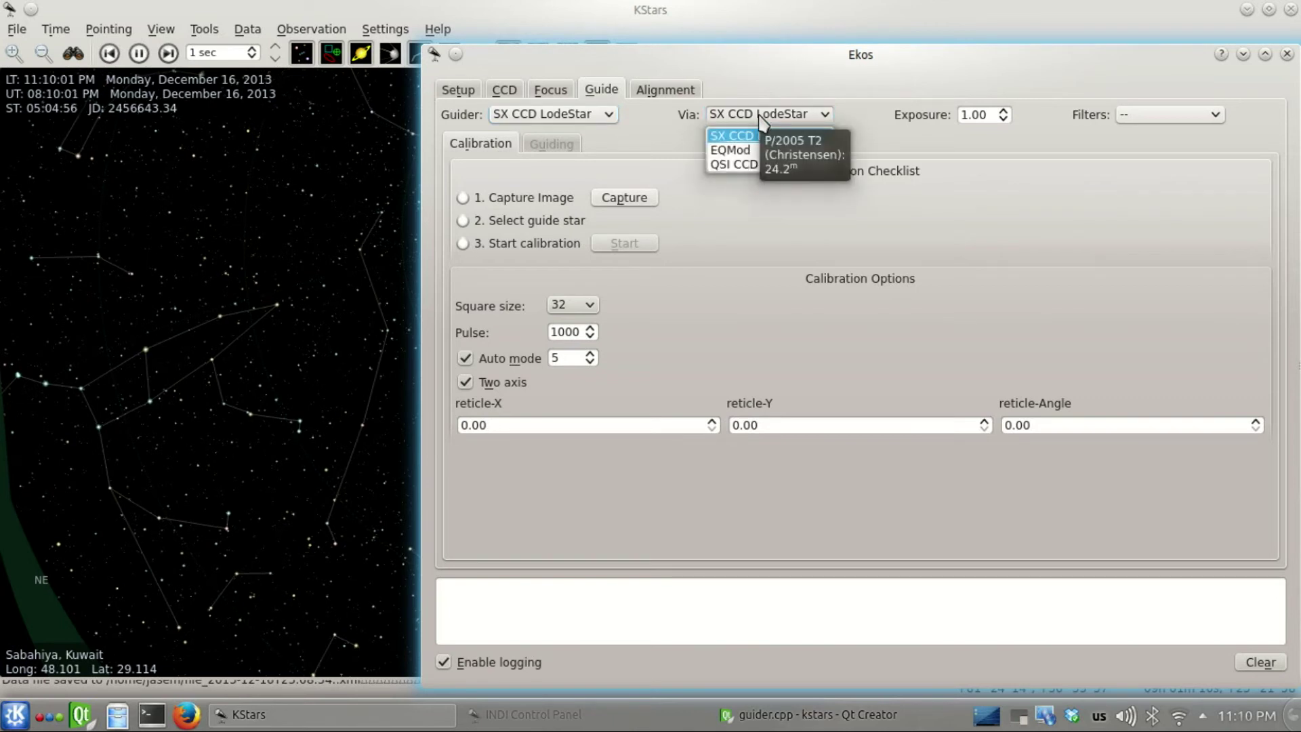
{"action": "left_click", "coordinate": [802, 121]}
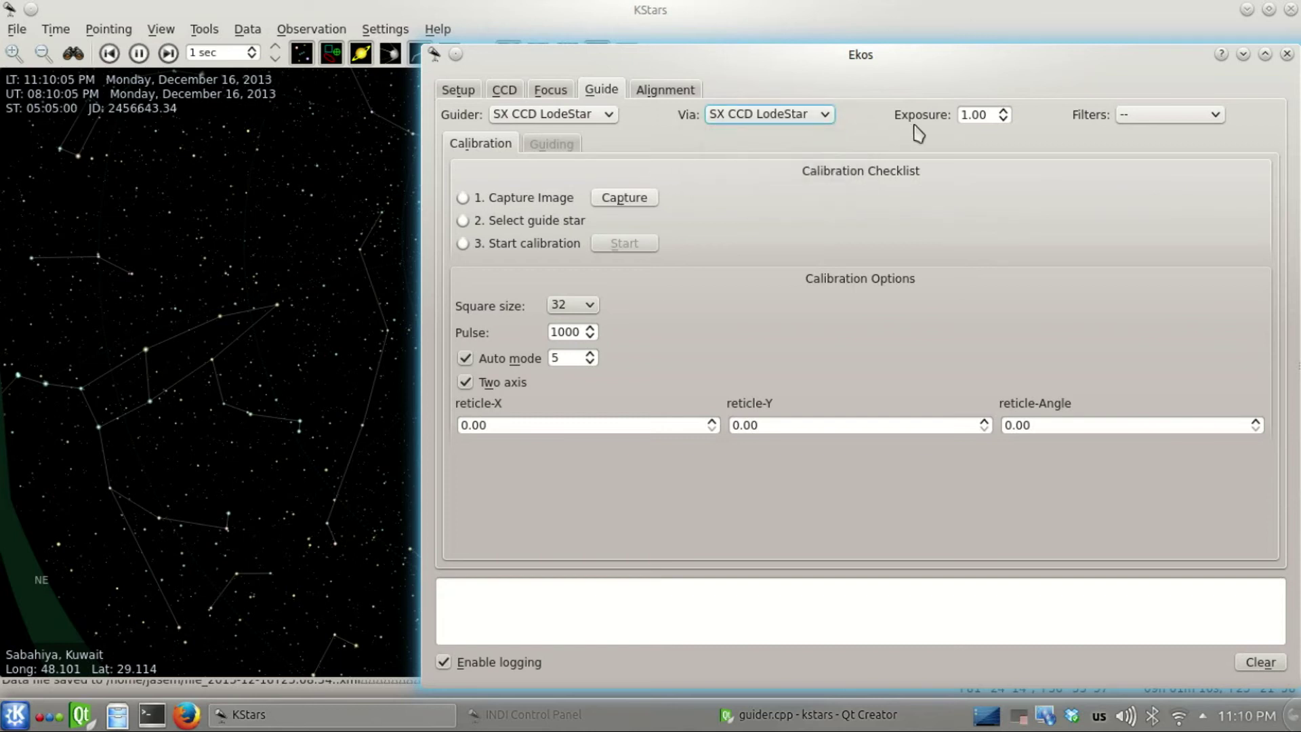
{"action": "left_click", "coordinate": [1162, 121]}
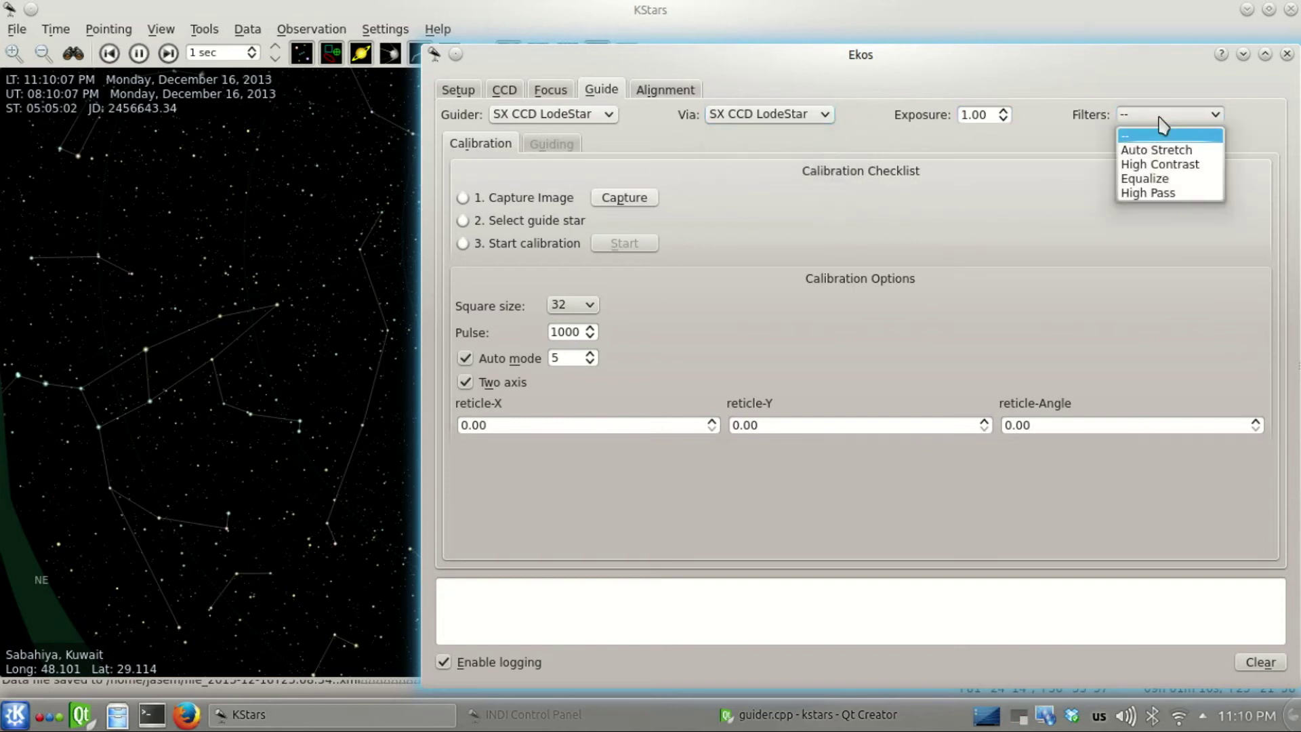
{"action": "left_click", "coordinate": [1160, 119]}
{"action": "left_click", "coordinate": [1160, 119]}
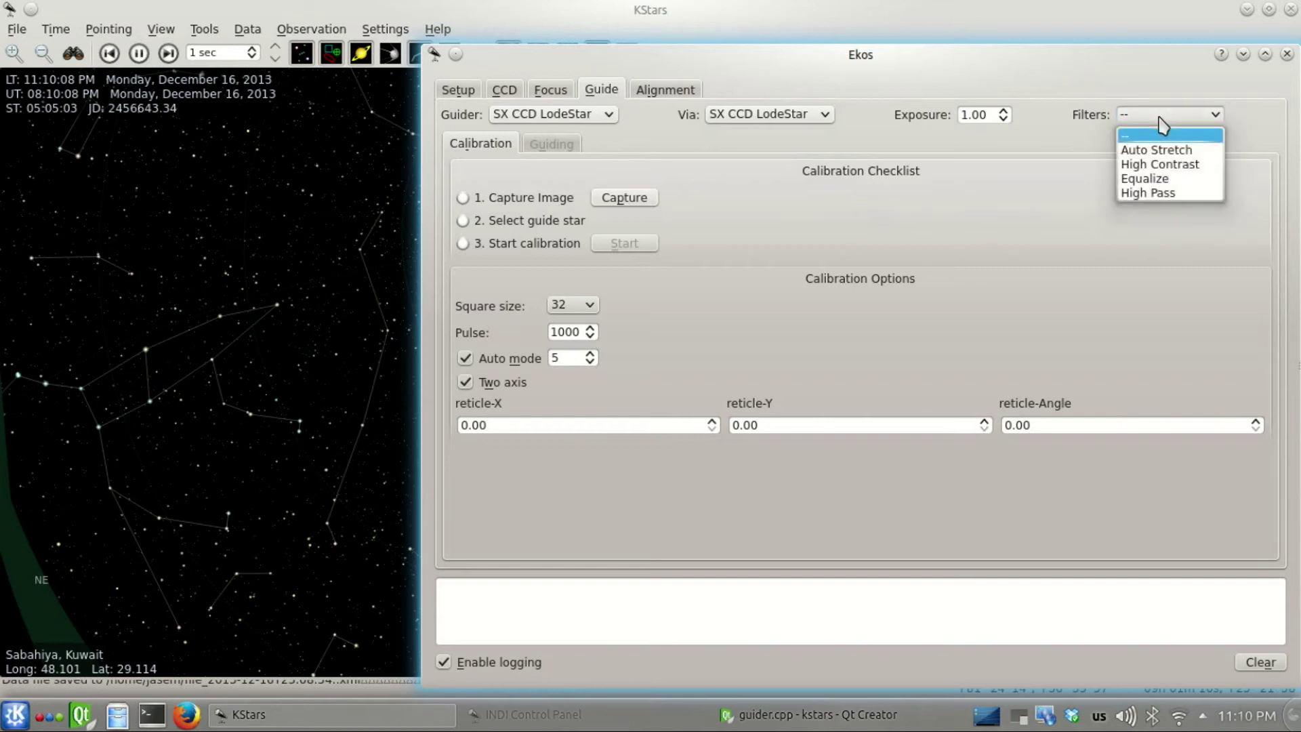
{"action": "left_click", "coordinate": [1167, 164]}
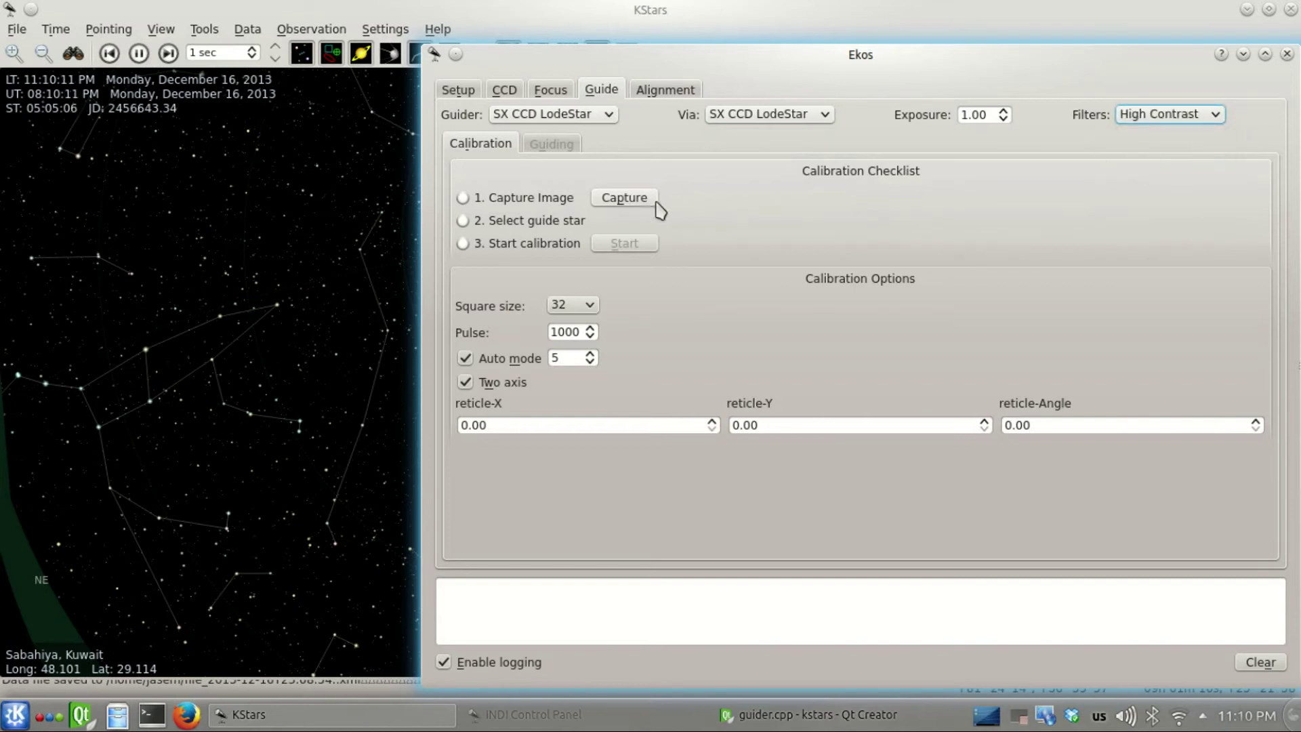
- Raise the calibration pulse above 1000 and capture a first guide frame
{"action": "left_click", "coordinate": [568, 331]}
{"action": "scroll", "coordinate": [568, 331], "scroll_direction": "up", "scroll_amount": 2}
{"action": "scroll", "coordinate": [568, 331], "scroll_direction": "up", "scroll_amount": 1}
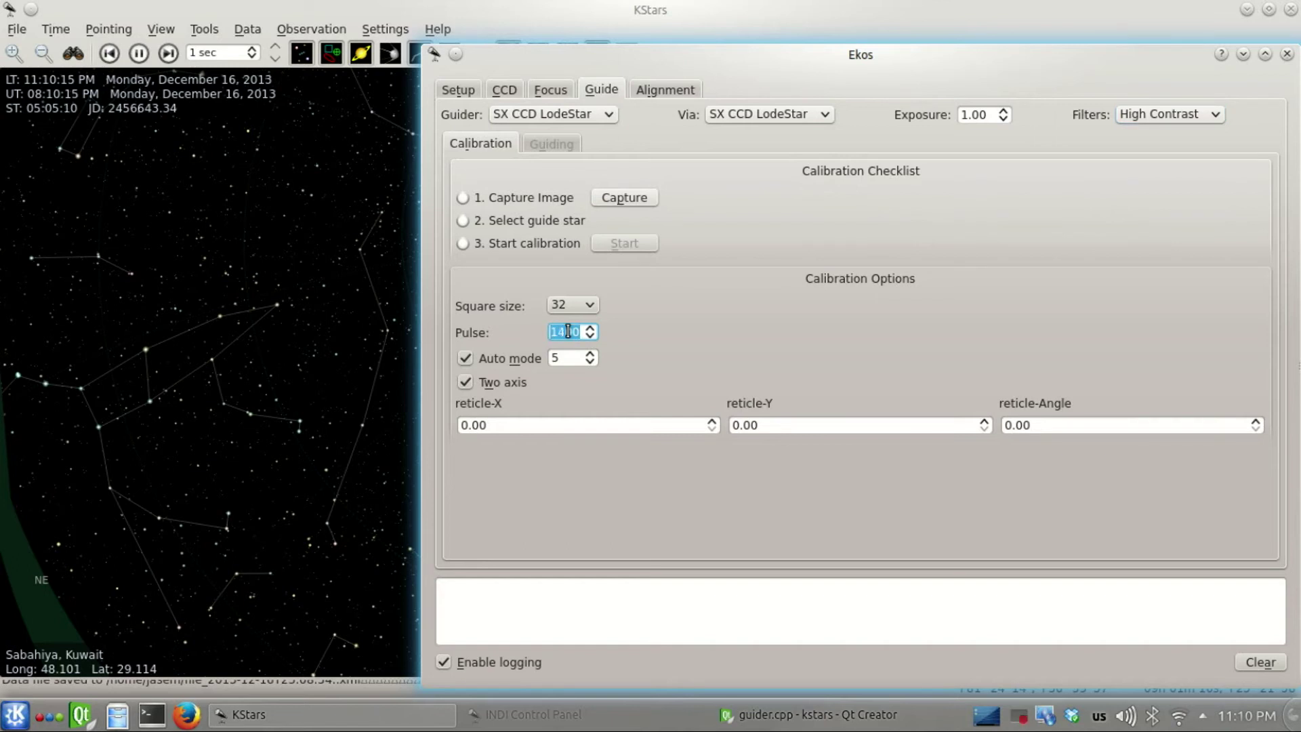
{"action": "left_click", "coordinate": [624, 197]}
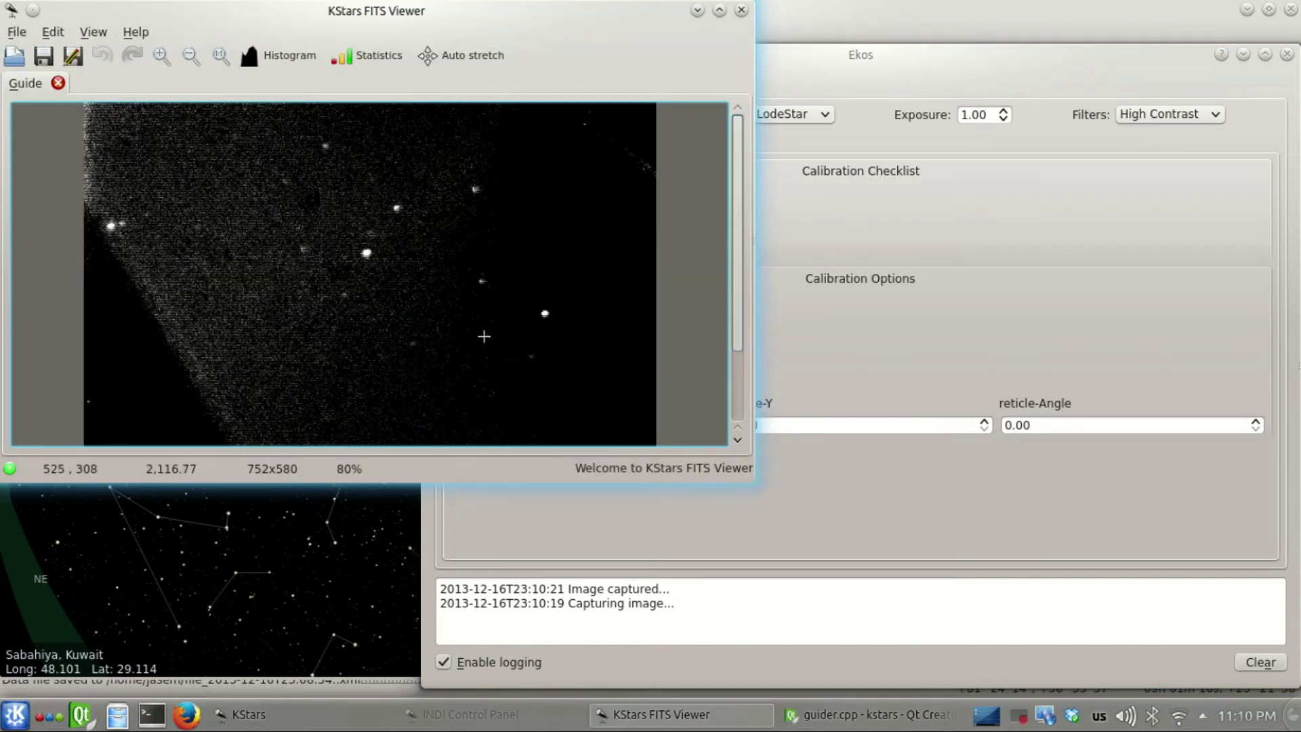
- Set the SX CCD LodeStar binning to 2×2 in the INDI Control Panel Image Settings
{"action": "left_click", "coordinate": [465, 722]}
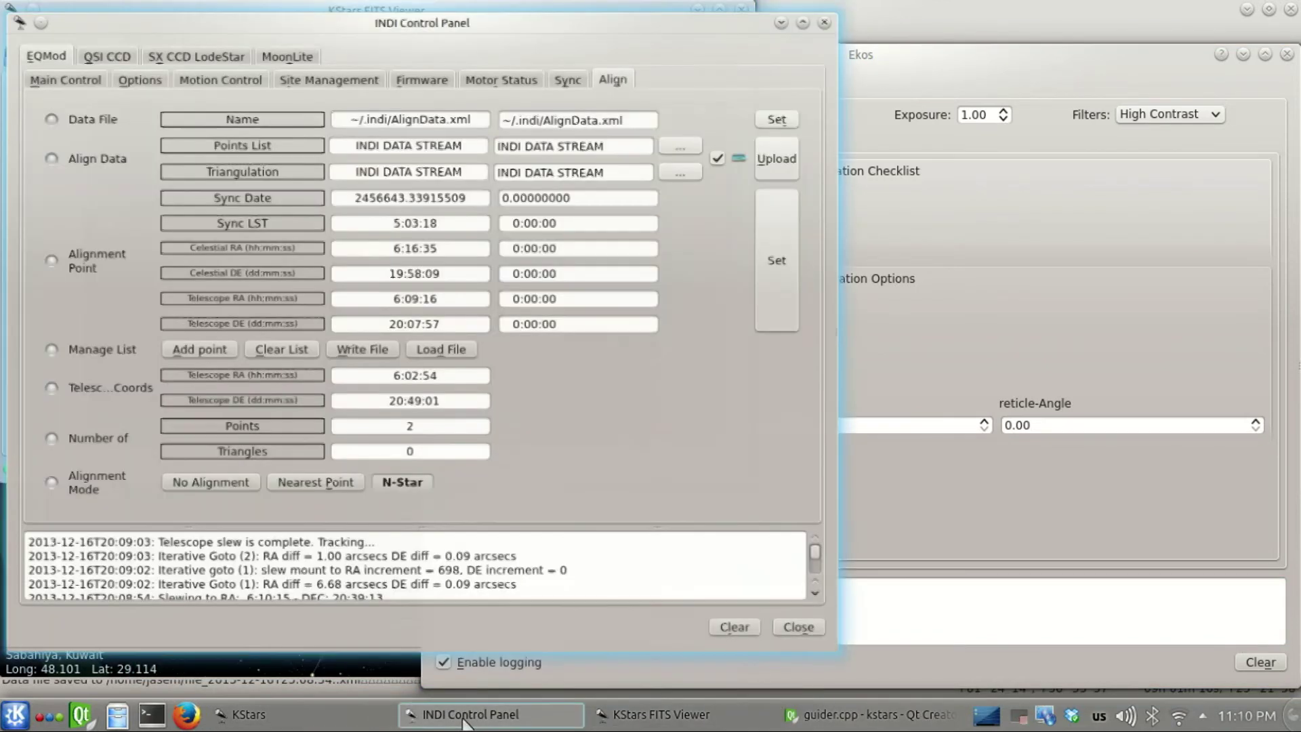
{"action": "left_click", "coordinate": [170, 49]}
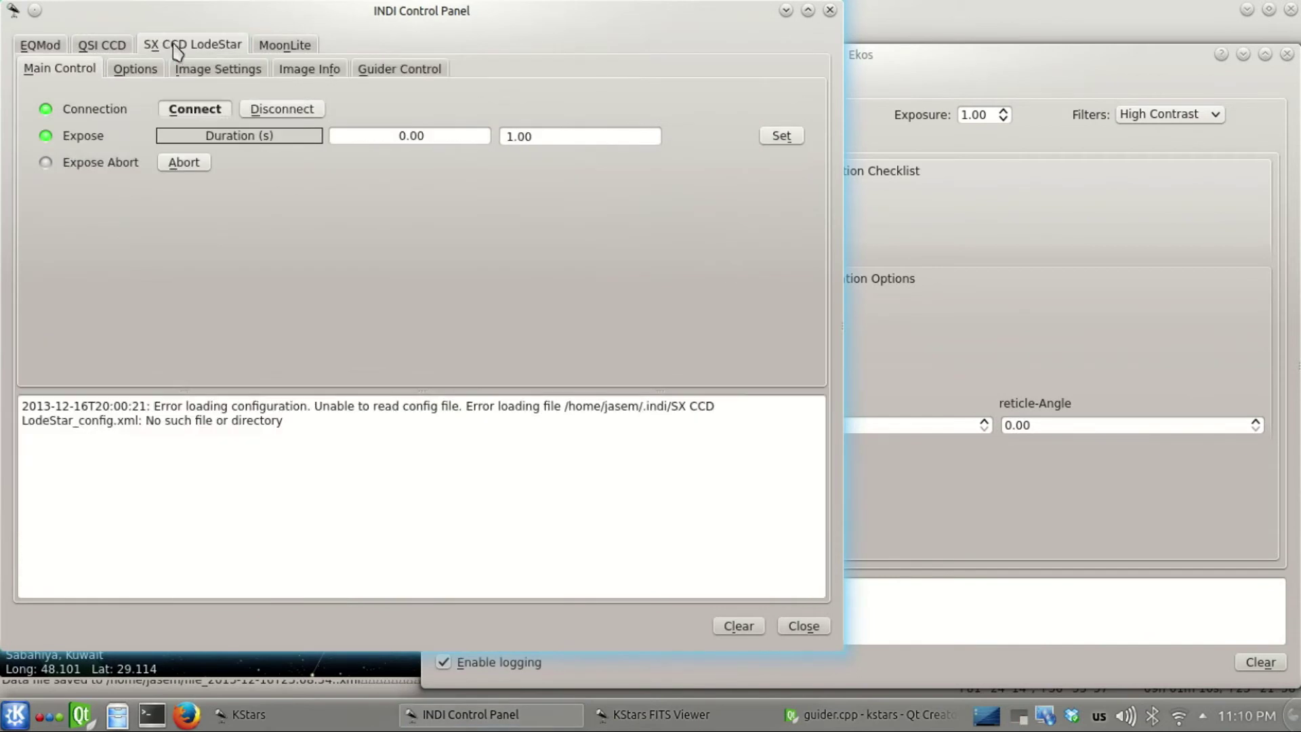
{"action": "left_click", "coordinate": [237, 74]}
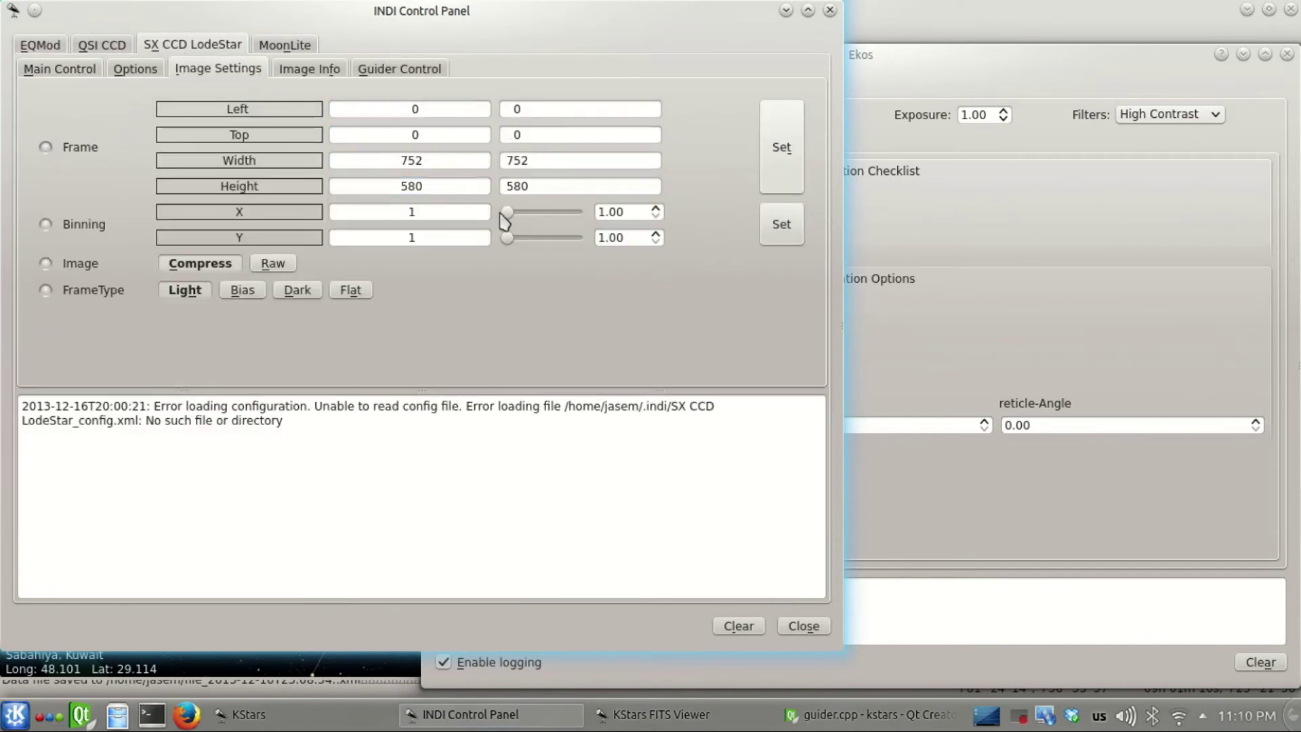
{"action": "left_click_drag", "start_coordinate": [506, 214], "coordinate": [528, 238]}
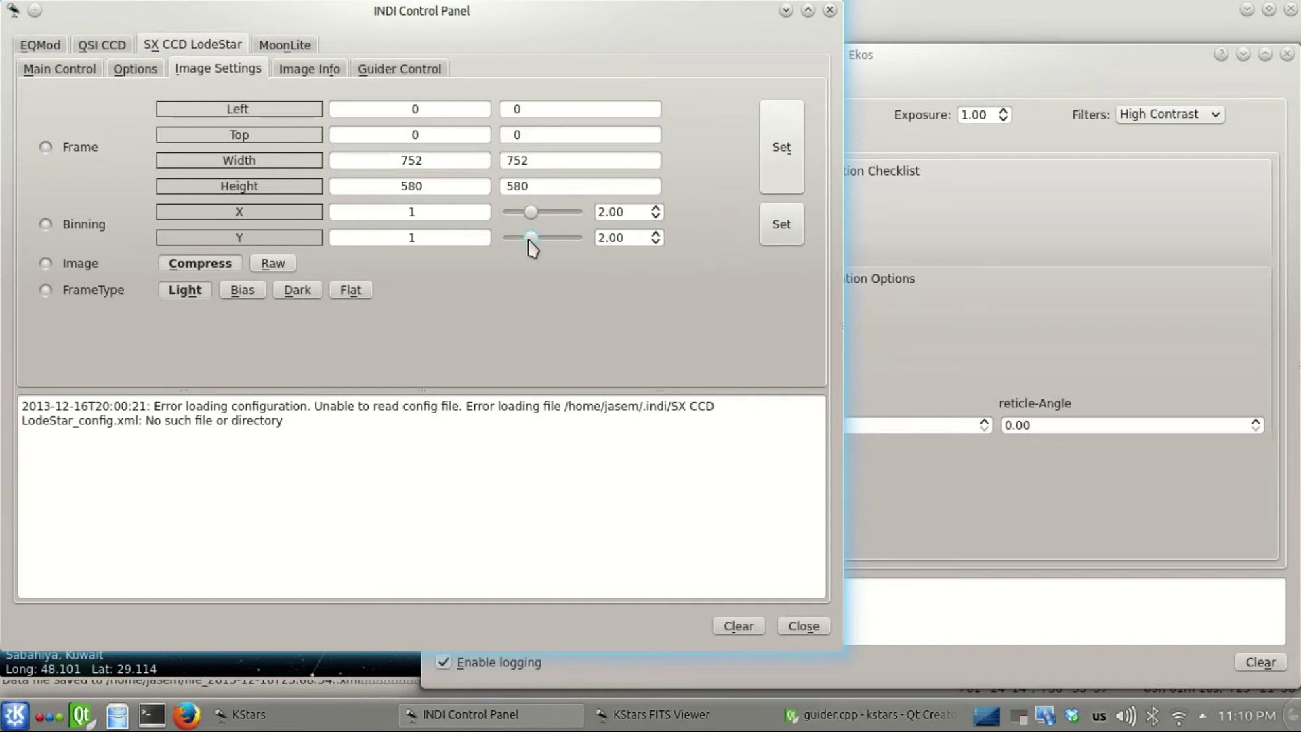
{"action": "left_click", "coordinate": [781, 227]}
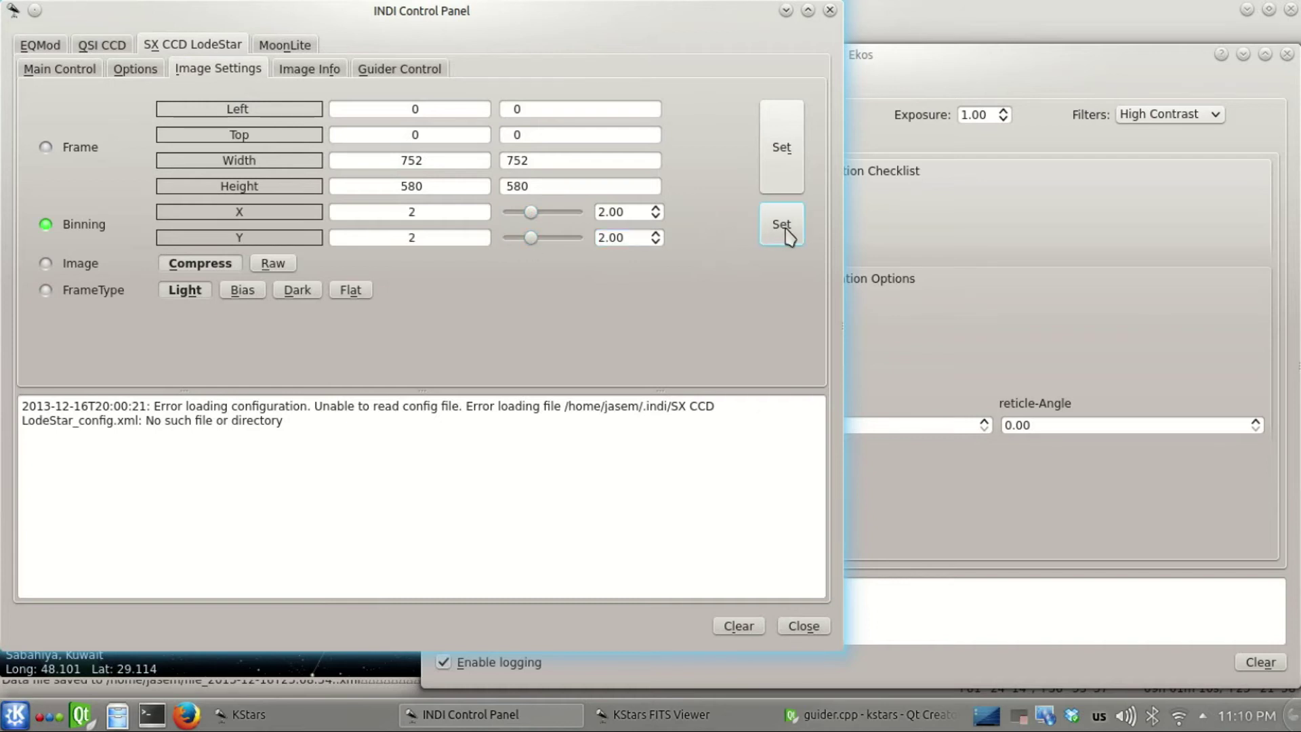
- Minimize the INDI Control Panel and capture a fresh binned guide frame
{"action": "left_click", "coordinate": [787, 10]}
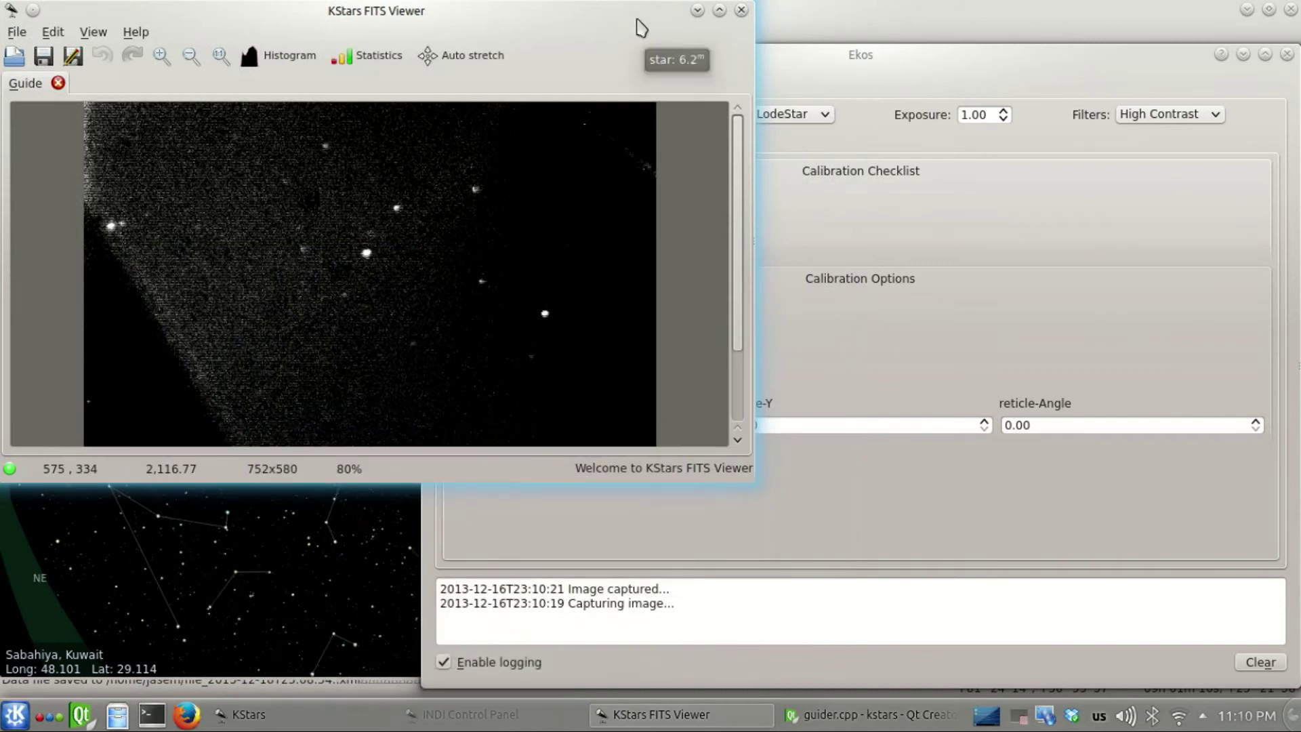
{"action": "left_click_drag", "start_coordinate": [637, 15], "coordinate": [412, 58]}
{"action": "left_click", "coordinate": [622, 202]}
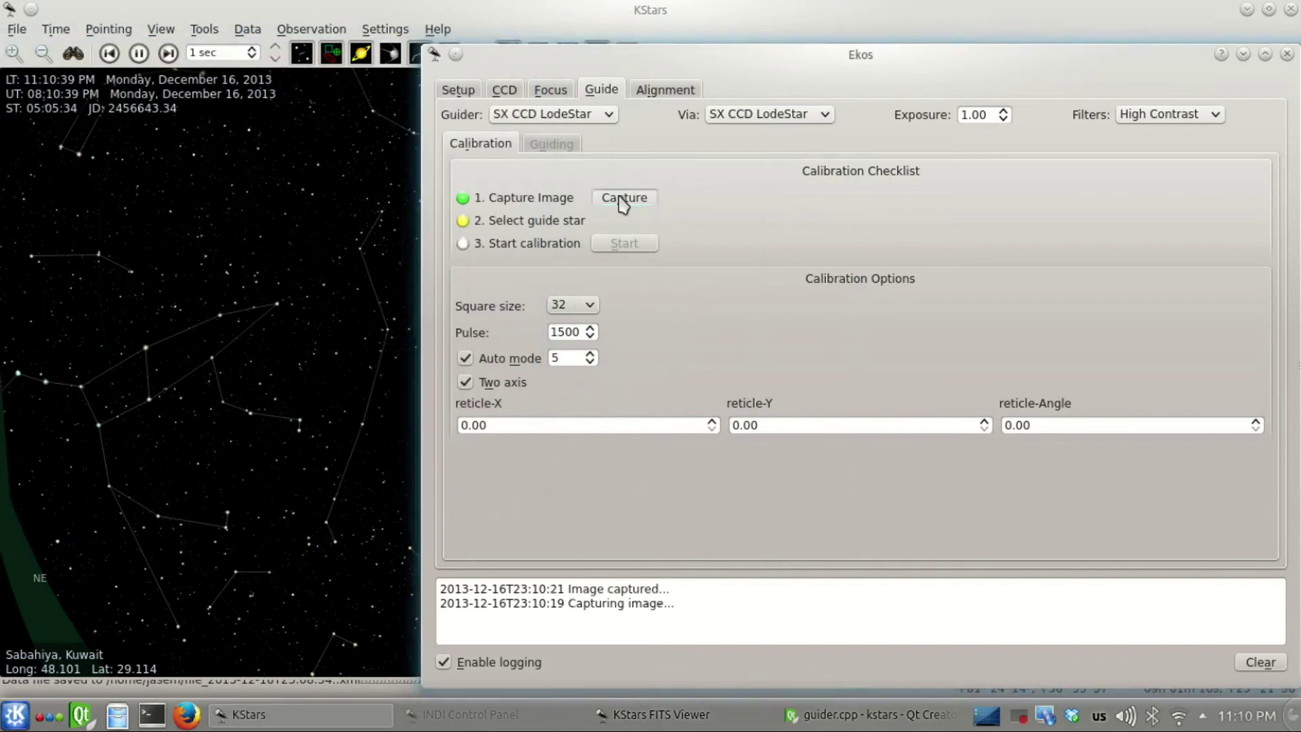
- Select a guide star near the frame centre, keep the FITS Viewer on top, and run guide calibration
{"action": "left_click", "coordinate": [678, 714]}
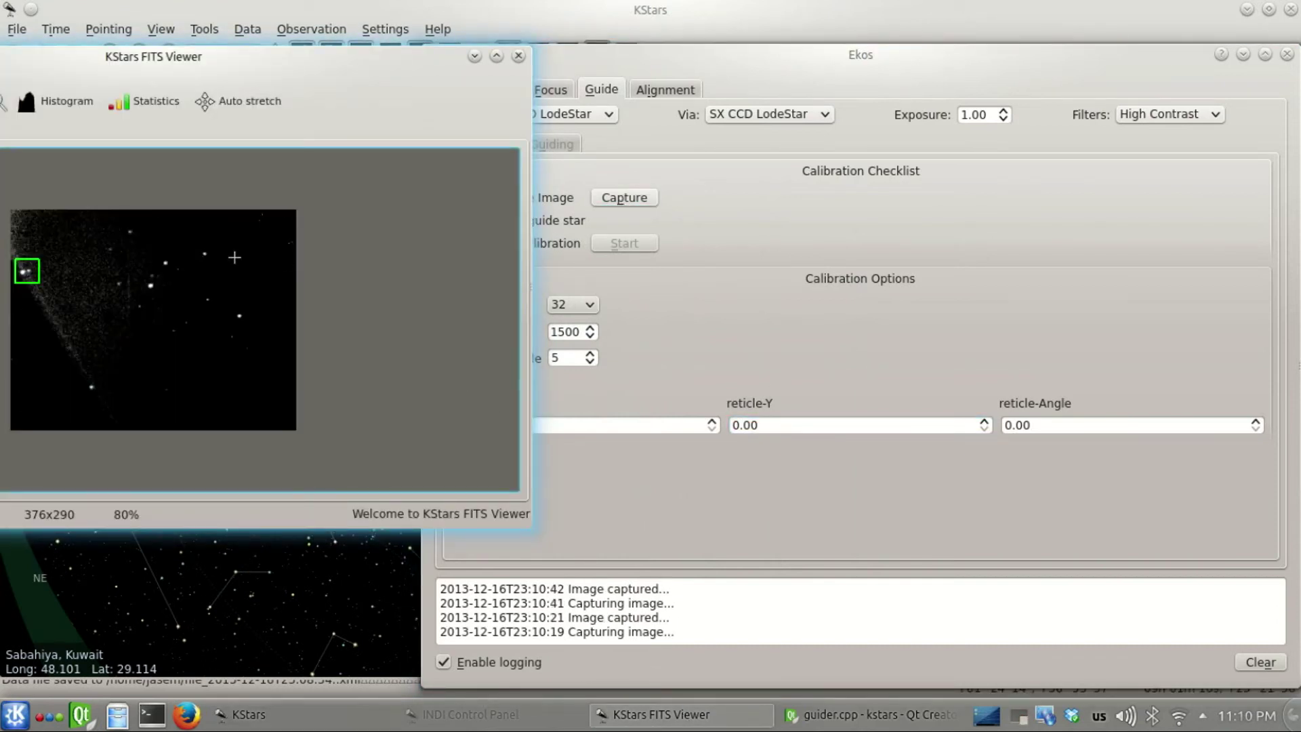
{"action": "left_click", "coordinate": [151, 287]}
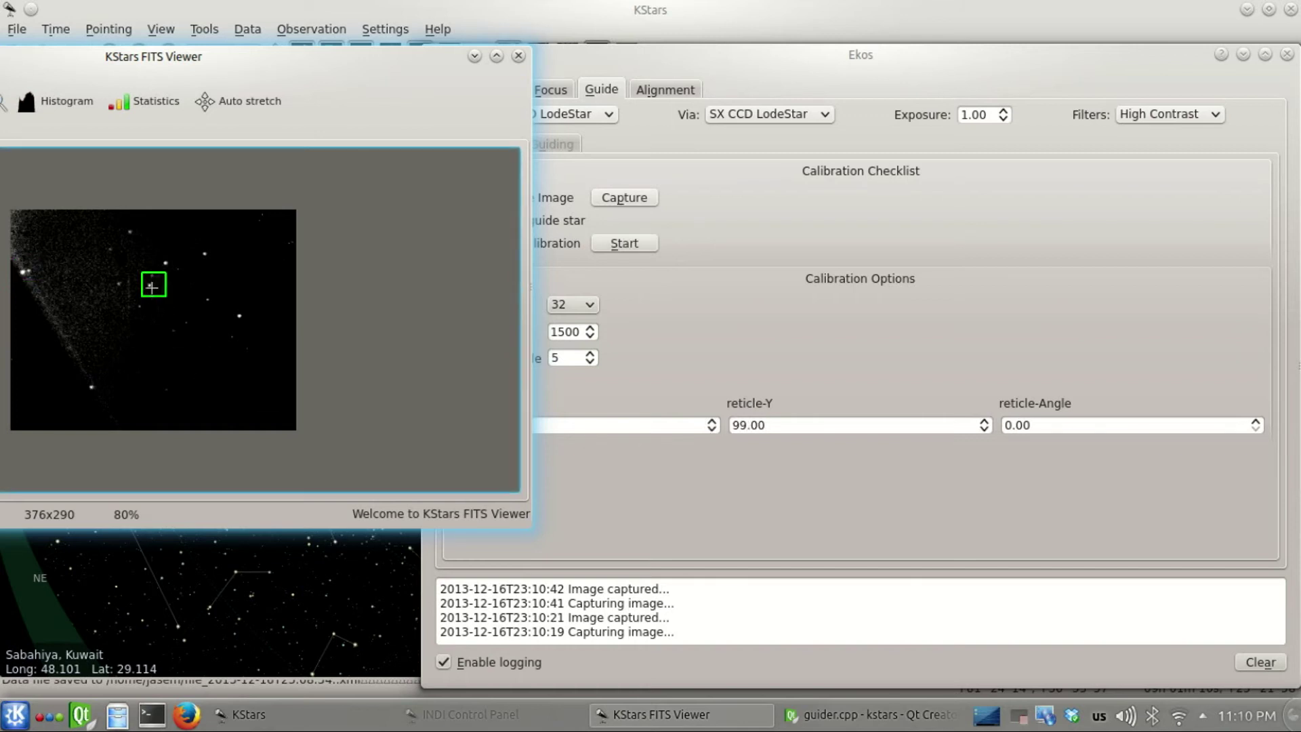
{"action": "right_click", "coordinate": [318, 56]}
{"action": "mouse_move", "coordinate": [427, 167]}
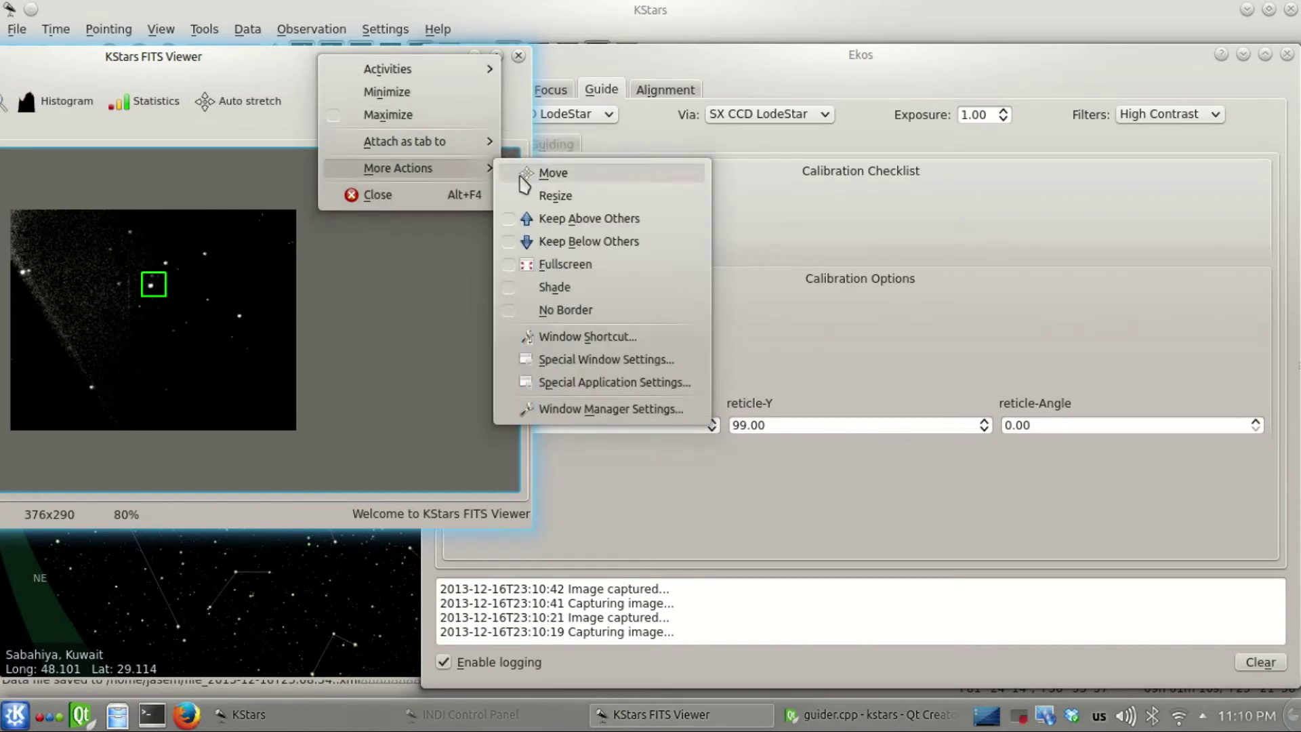
{"action": "left_click", "coordinate": [512, 219]}
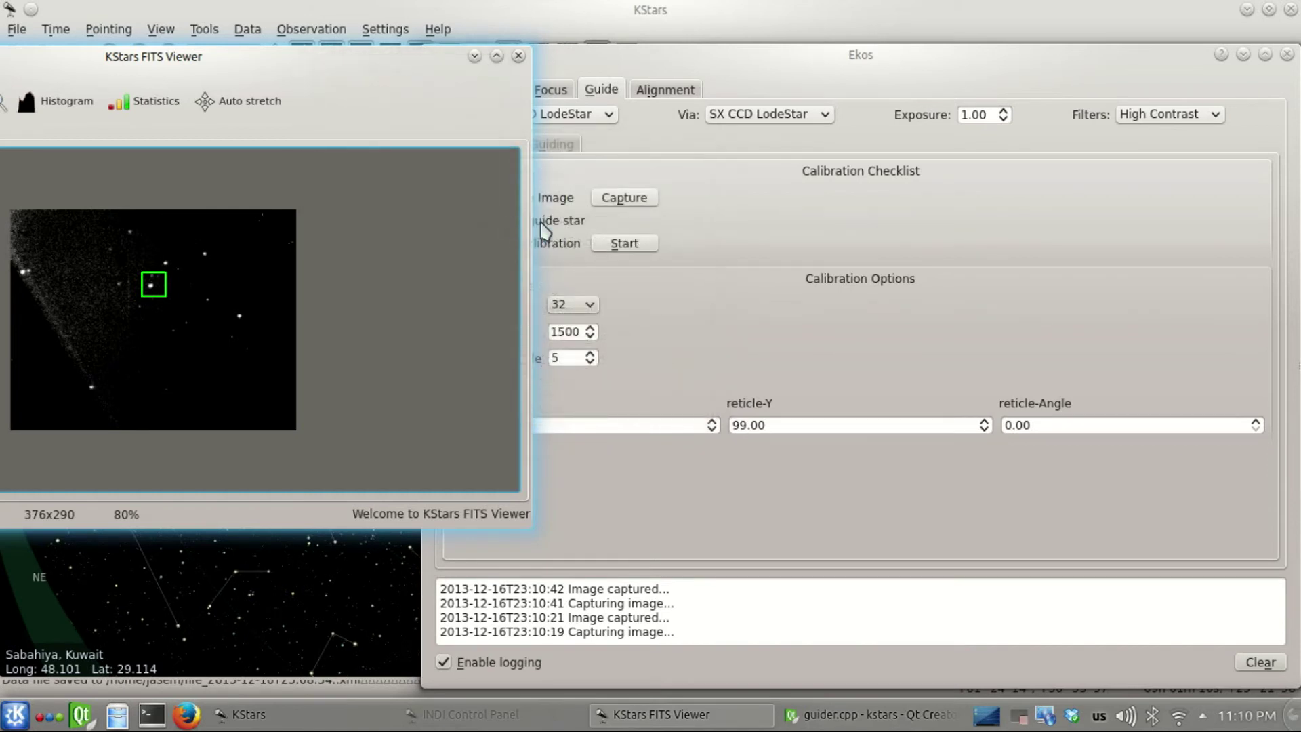
{"action": "left_click", "coordinate": [610, 244]}
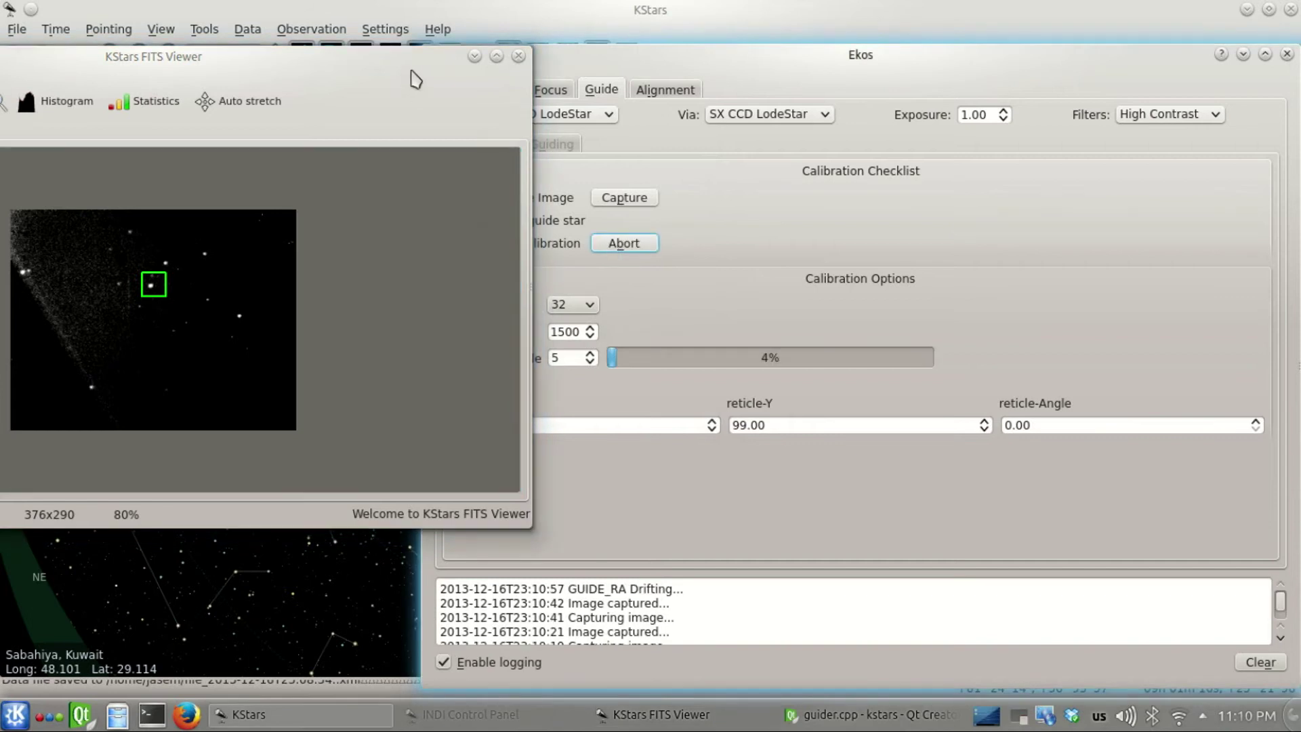
{"action": "left_click_drag", "start_coordinate": [415, 68], "coordinate": [330, 84]}
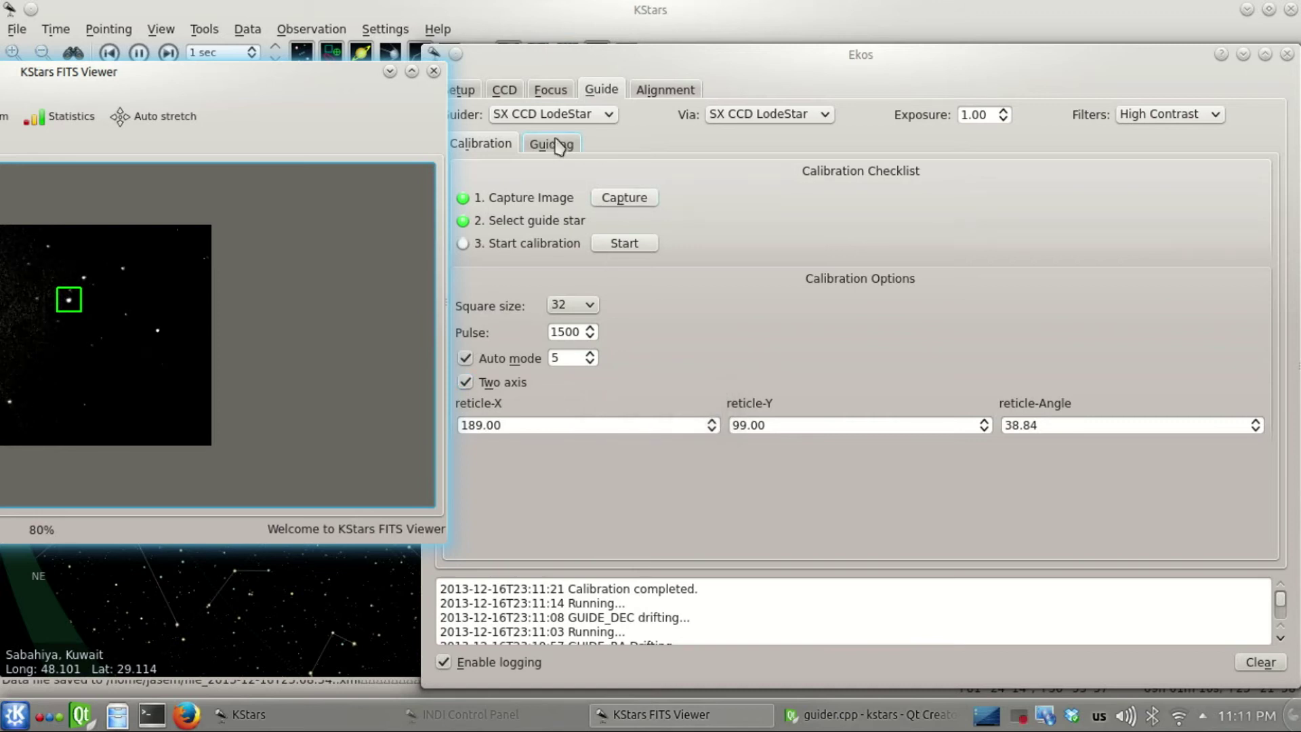
- Capture a guide frame and start autoguiding, then minimize the FITS Viewer and Ekos
{"action": "left_click", "coordinate": [555, 143]}
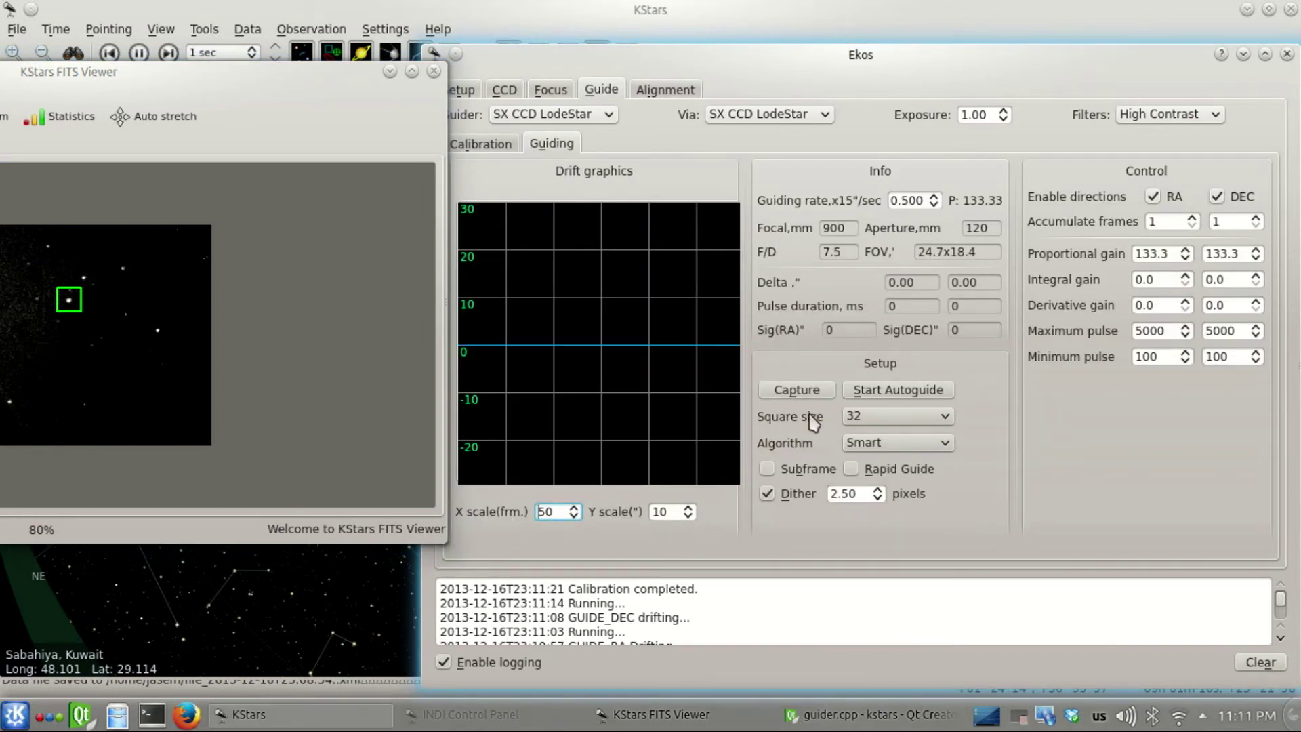
{"action": "left_click", "coordinate": [798, 397]}
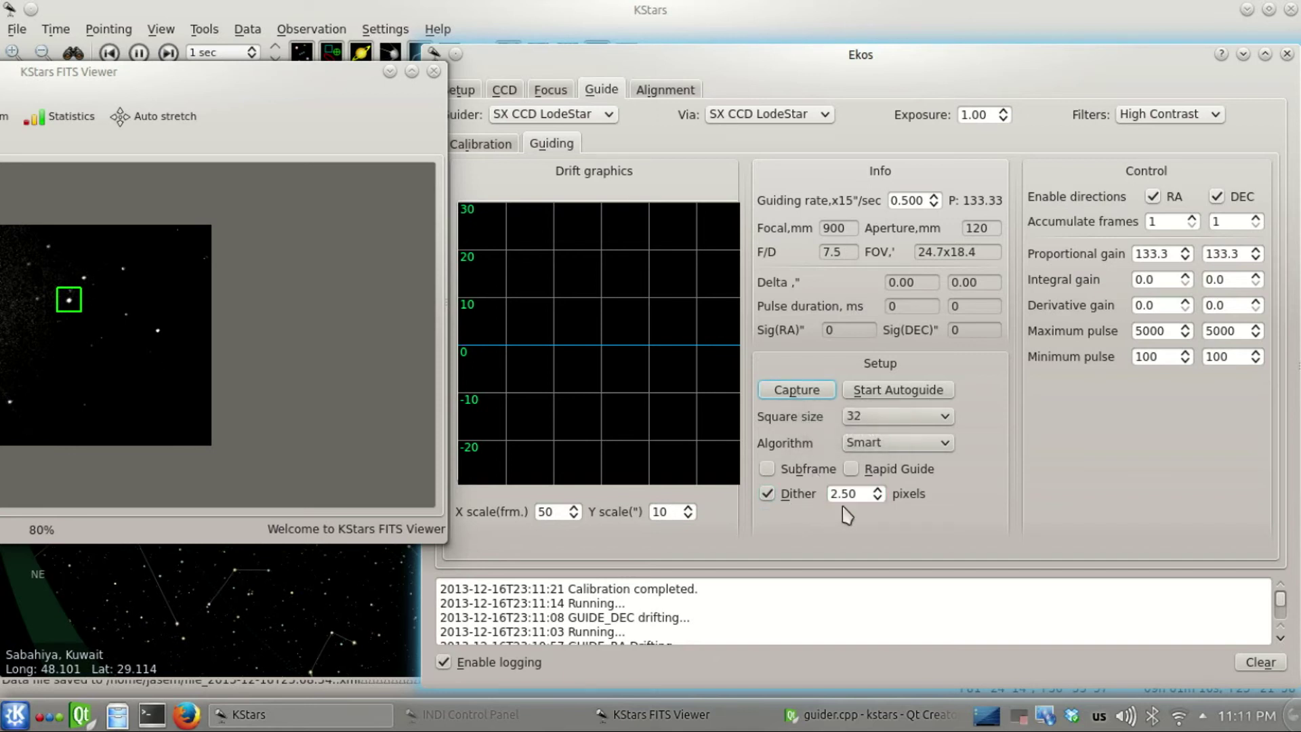
{"action": "left_click", "coordinate": [920, 394]}
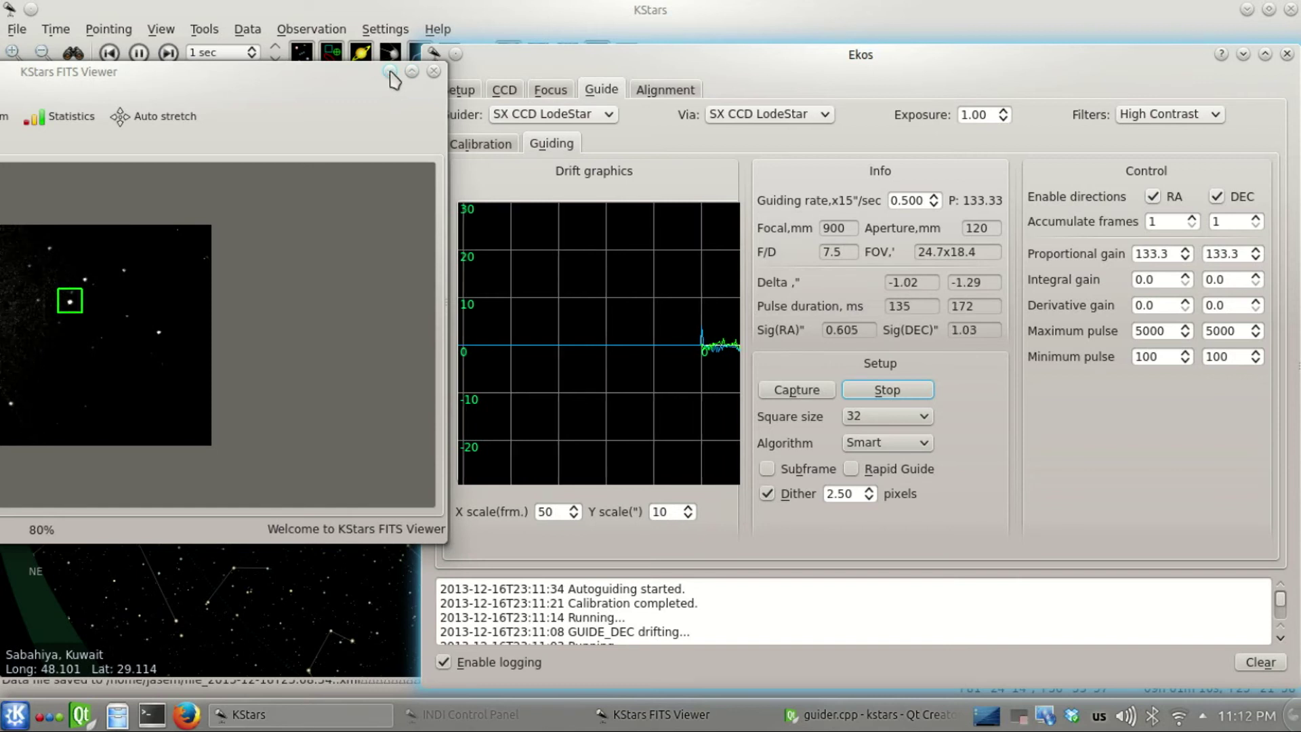
{"action": "left_click", "coordinate": [391, 72]}
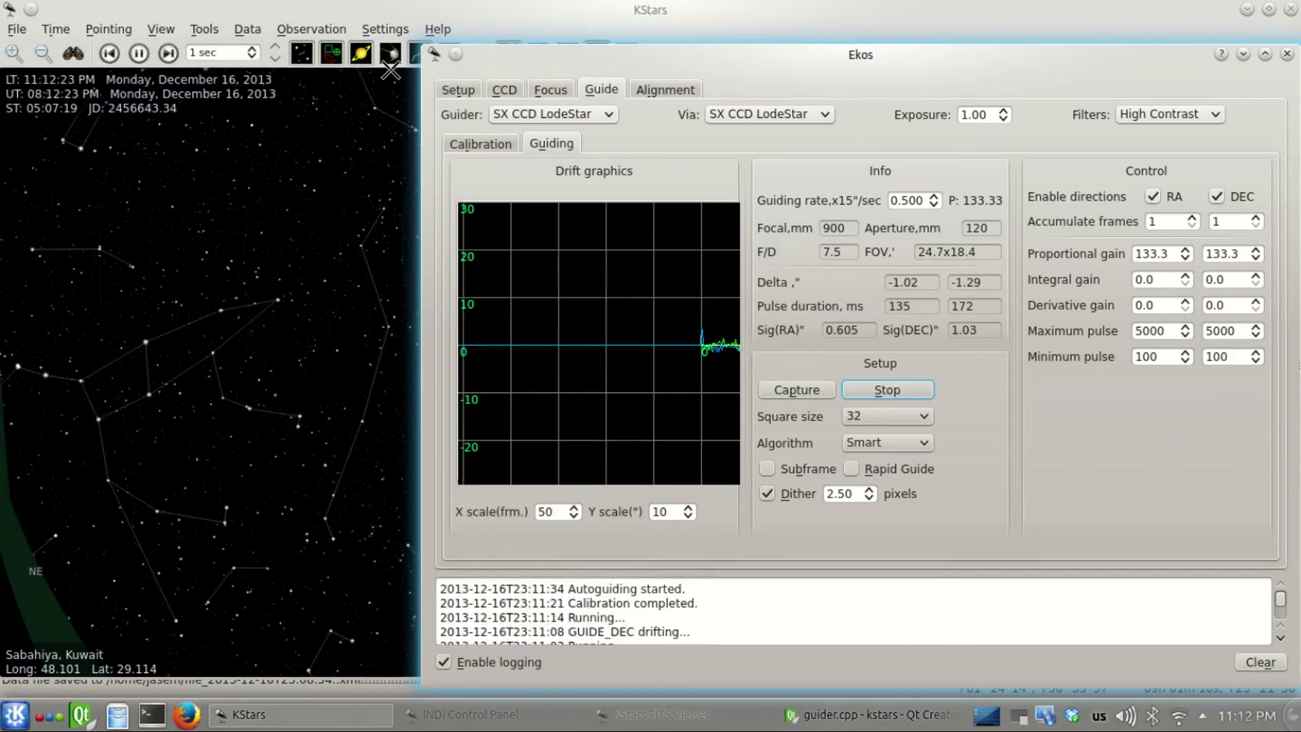
{"action": "left_click", "coordinate": [1244, 58]}
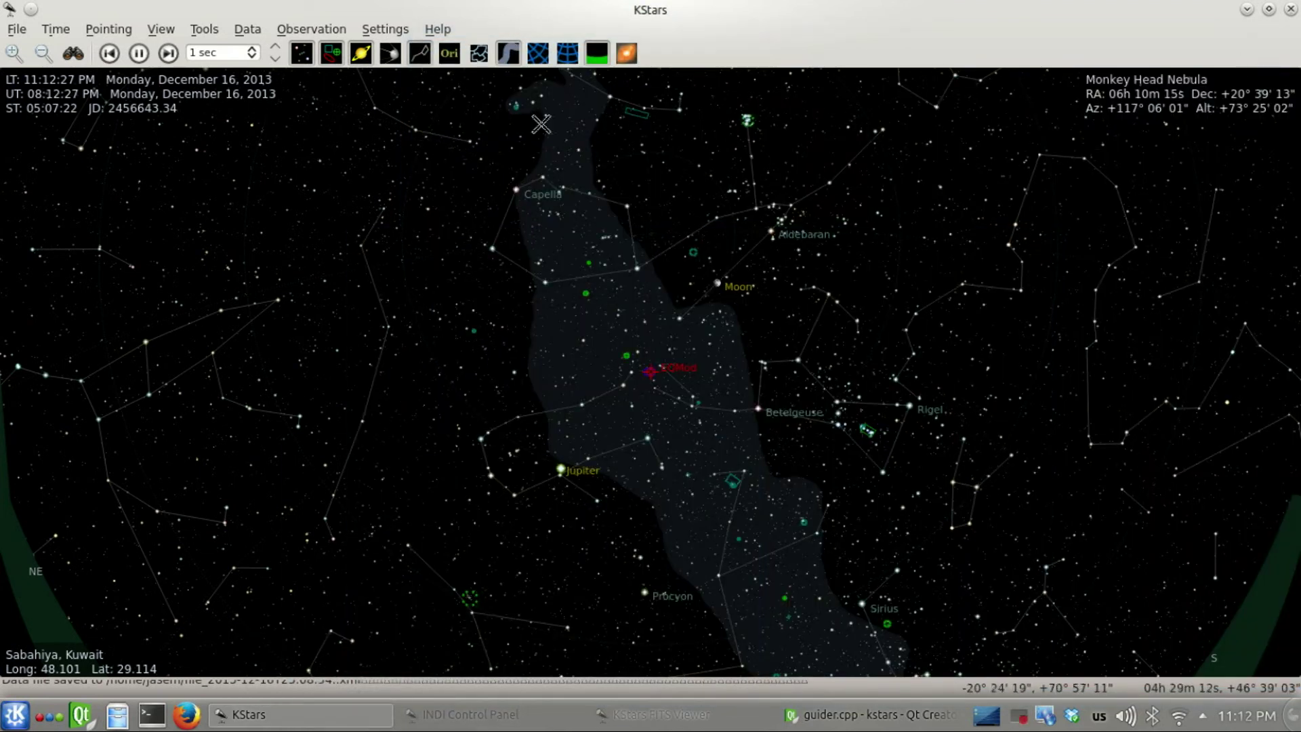
{"action": "left_click", "coordinate": [311, 29]}
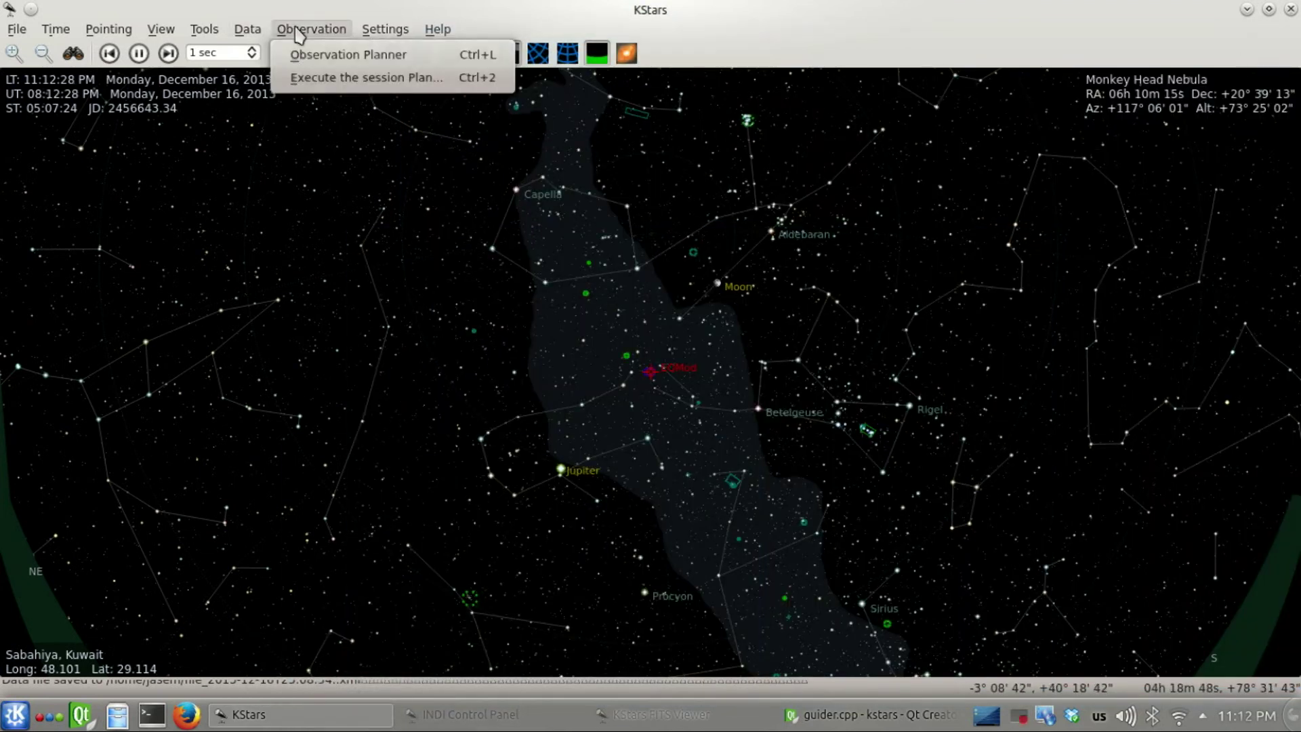
{"action": "left_click", "coordinate": [317, 54]}
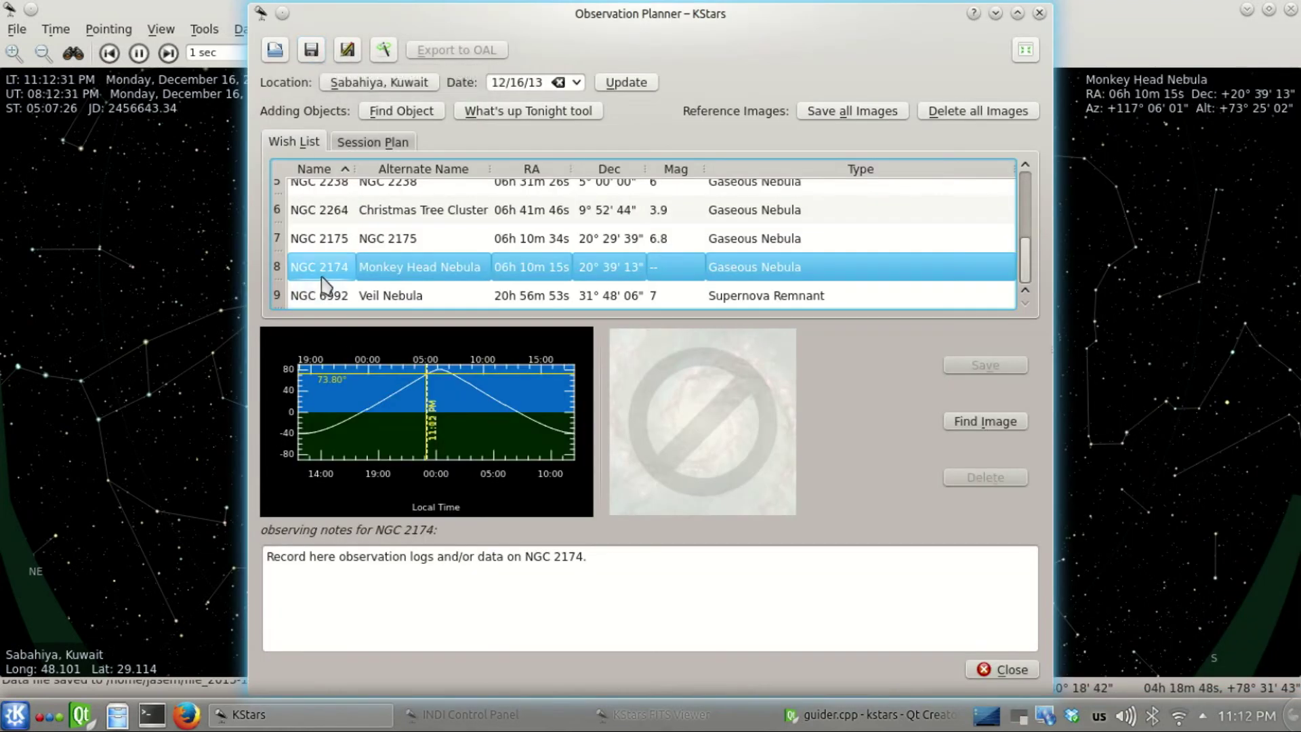
{"action": "left_click", "coordinate": [1041, 13]}
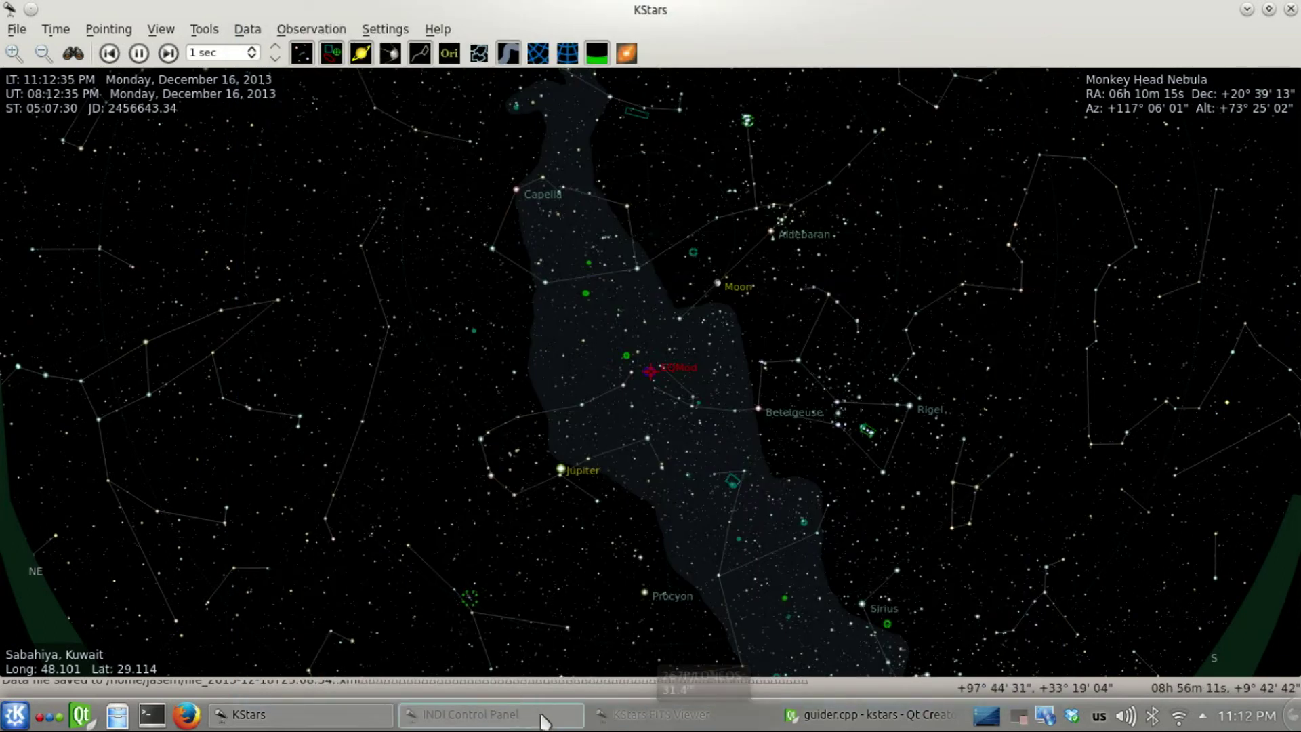
{"action": "left_click", "coordinate": [329, 716]}
- Use an NGC2174 file prefix with frame type and filter, Light frames, no time stamp or viewer display
{"action": "left_click", "coordinate": [305, 665]}
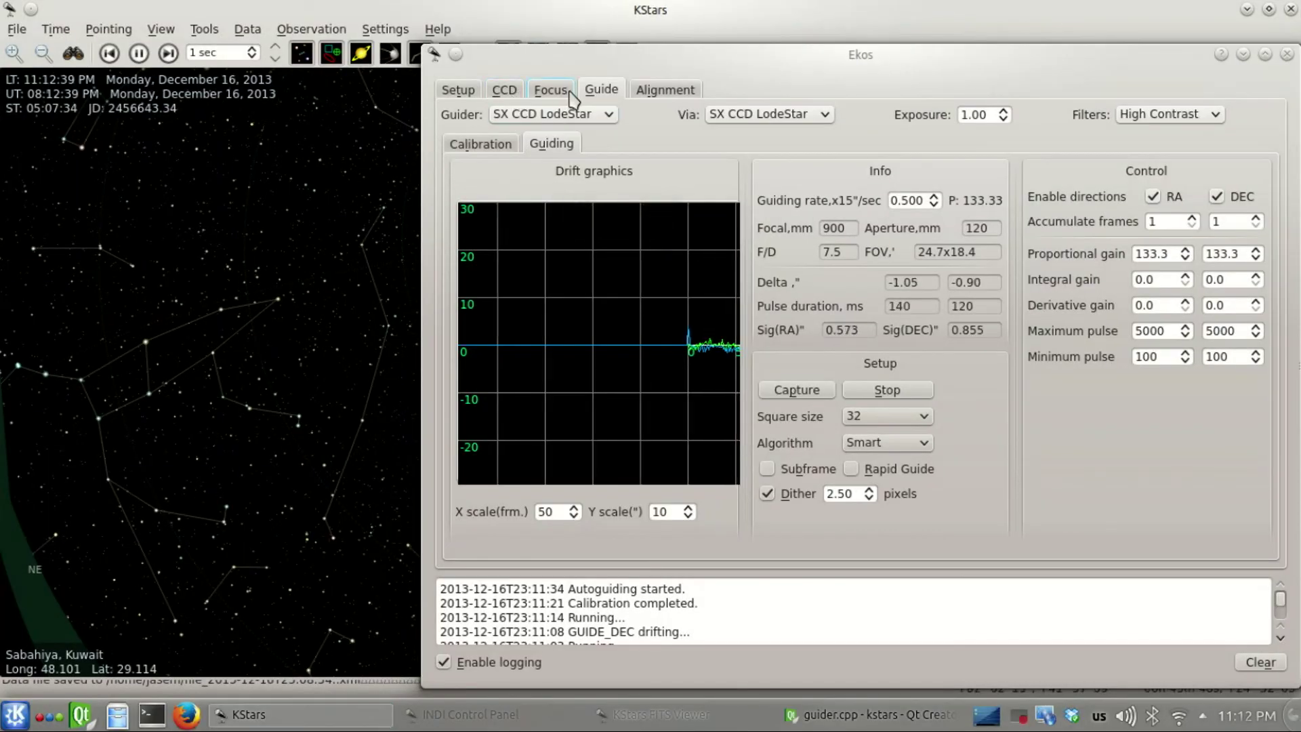
{"action": "left_click", "coordinate": [505, 89]}
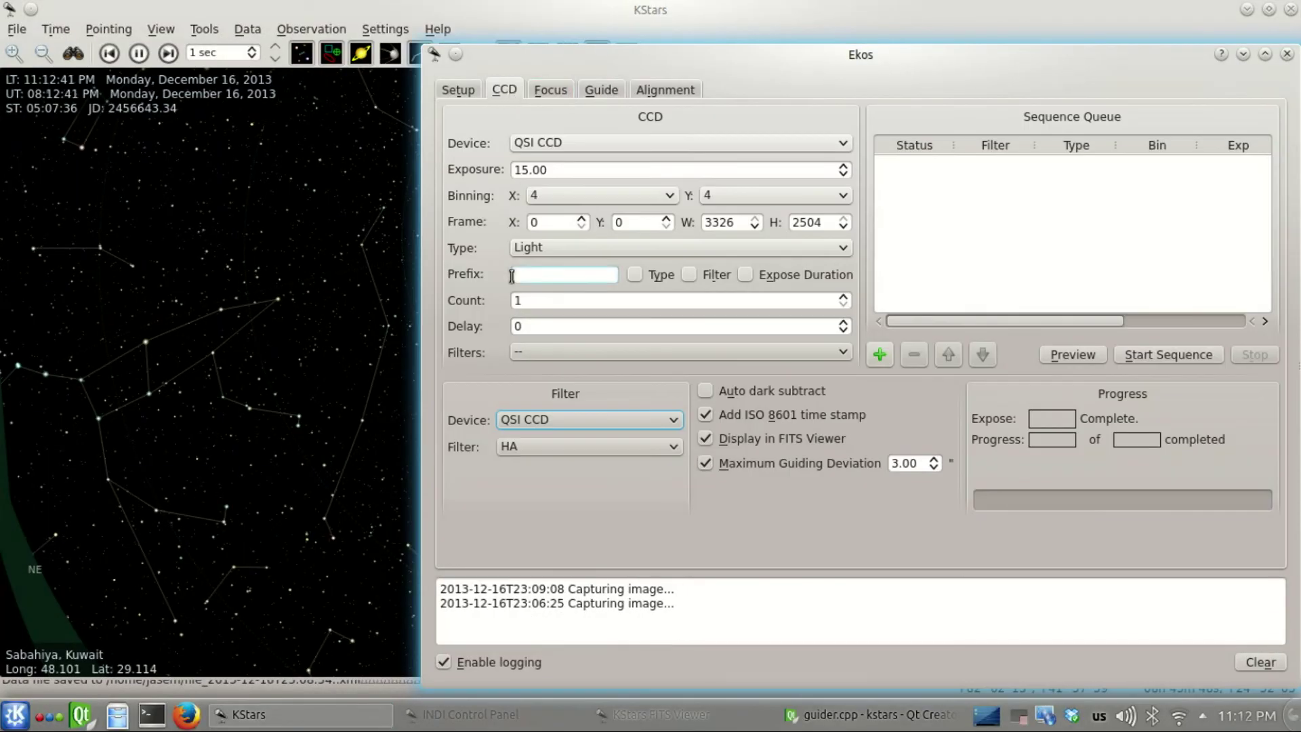
{"action": "left_click", "coordinate": [537, 274]}
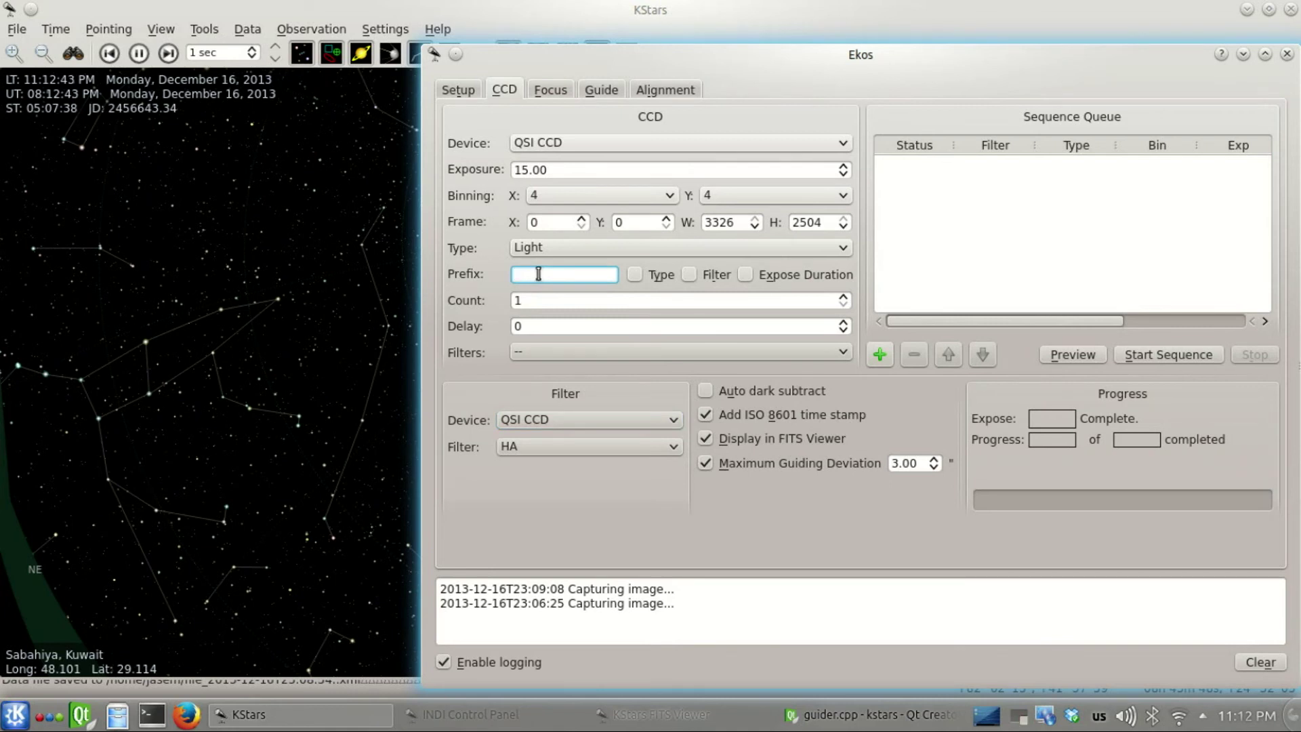
{"action": "type", "text": "NGC2174"}
{"action": "left_click", "coordinate": [635, 276]}
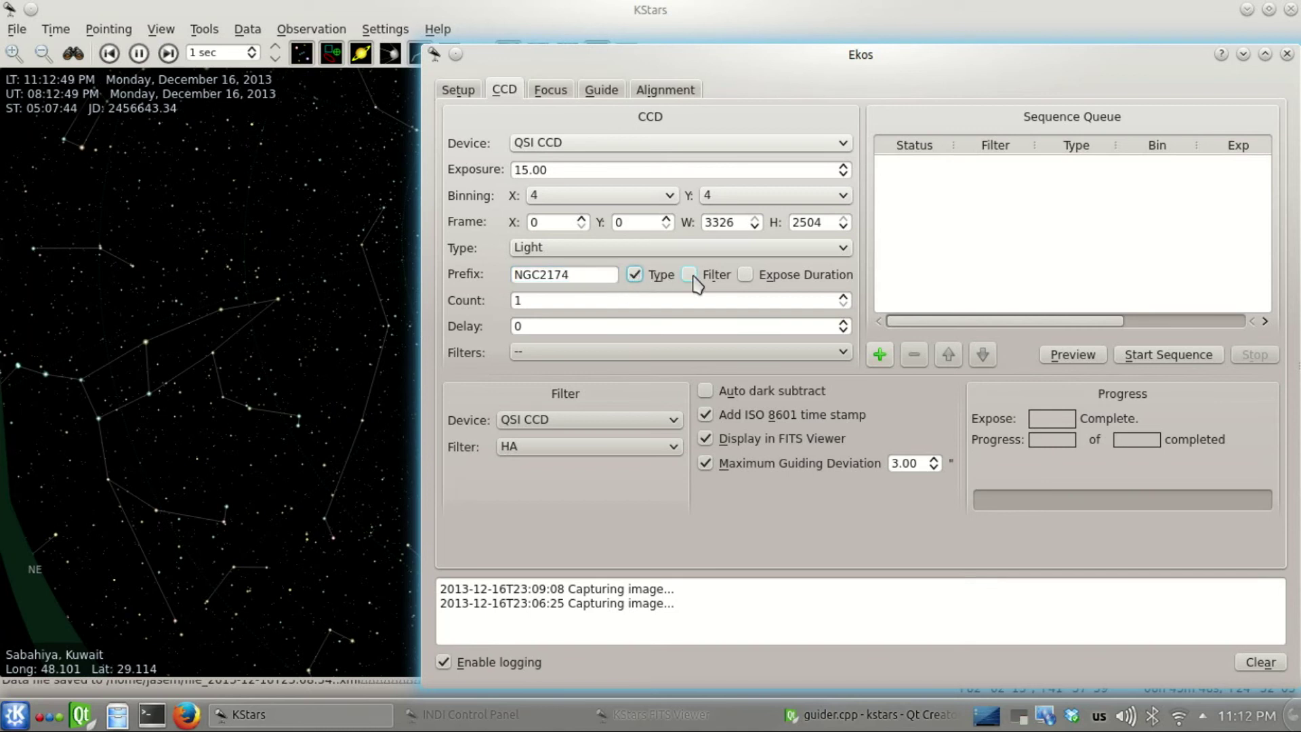
{"action": "left_click", "coordinate": [641, 250]}
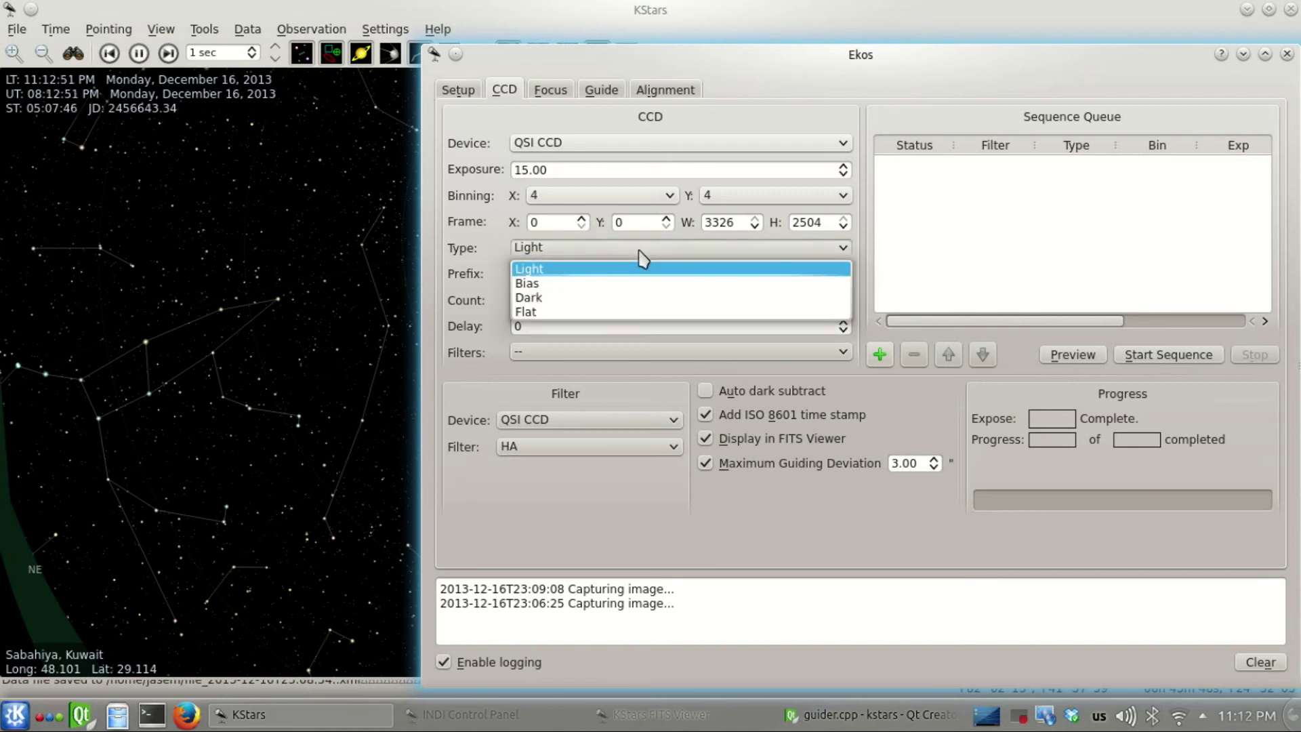
{"action": "left_click", "coordinate": [639, 251]}
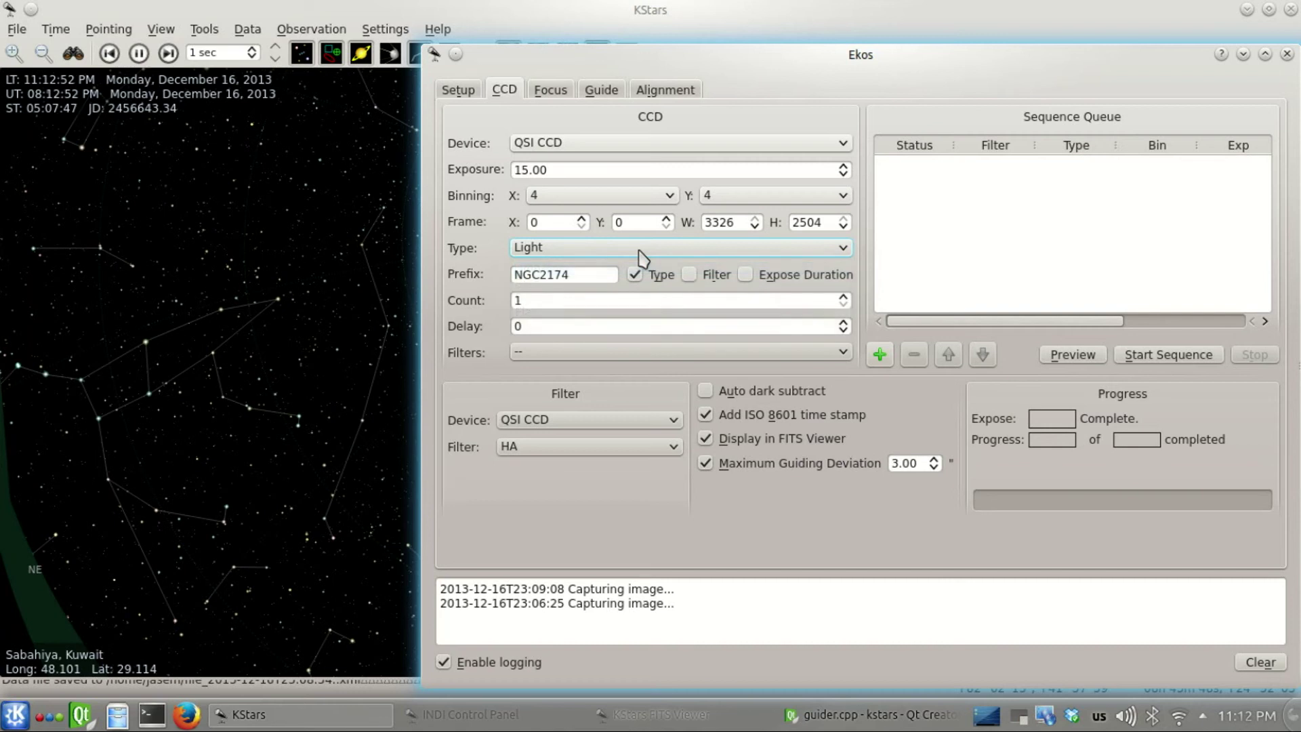
{"action": "left_click", "coordinate": [693, 275]}
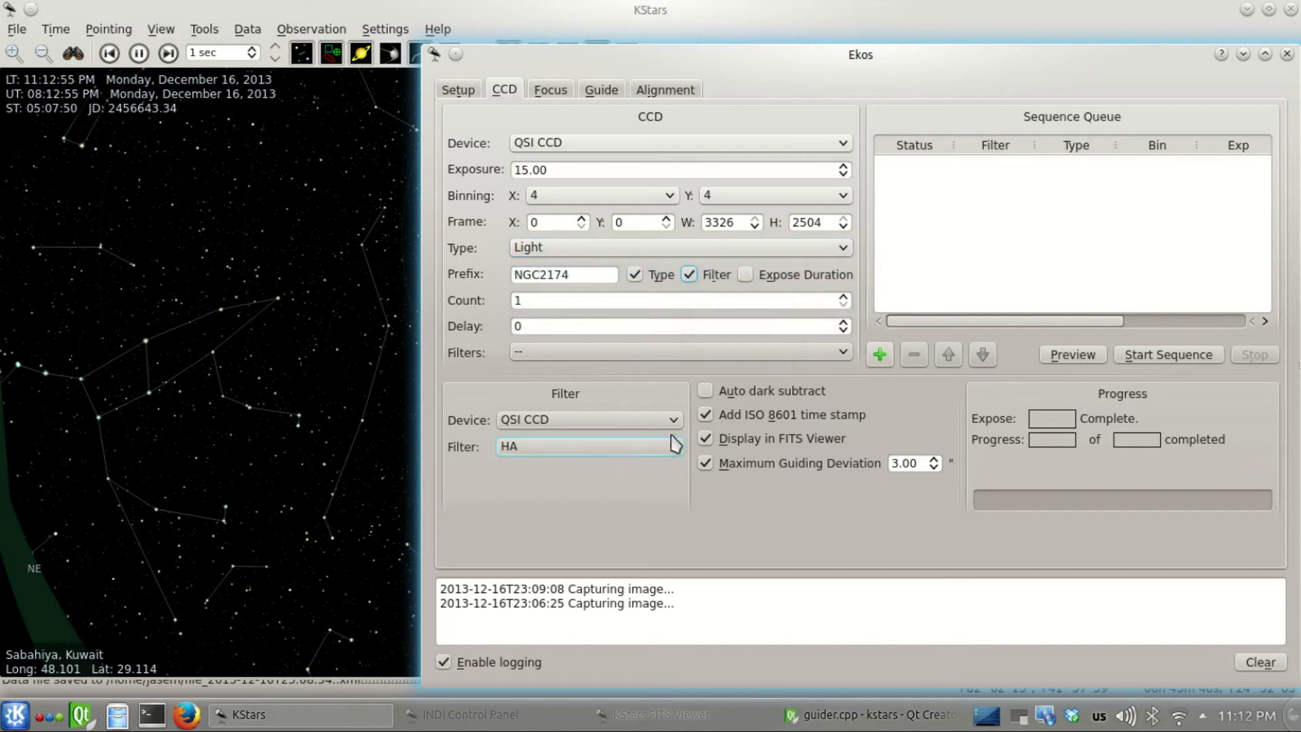
{"action": "left_click", "coordinate": [715, 421]}
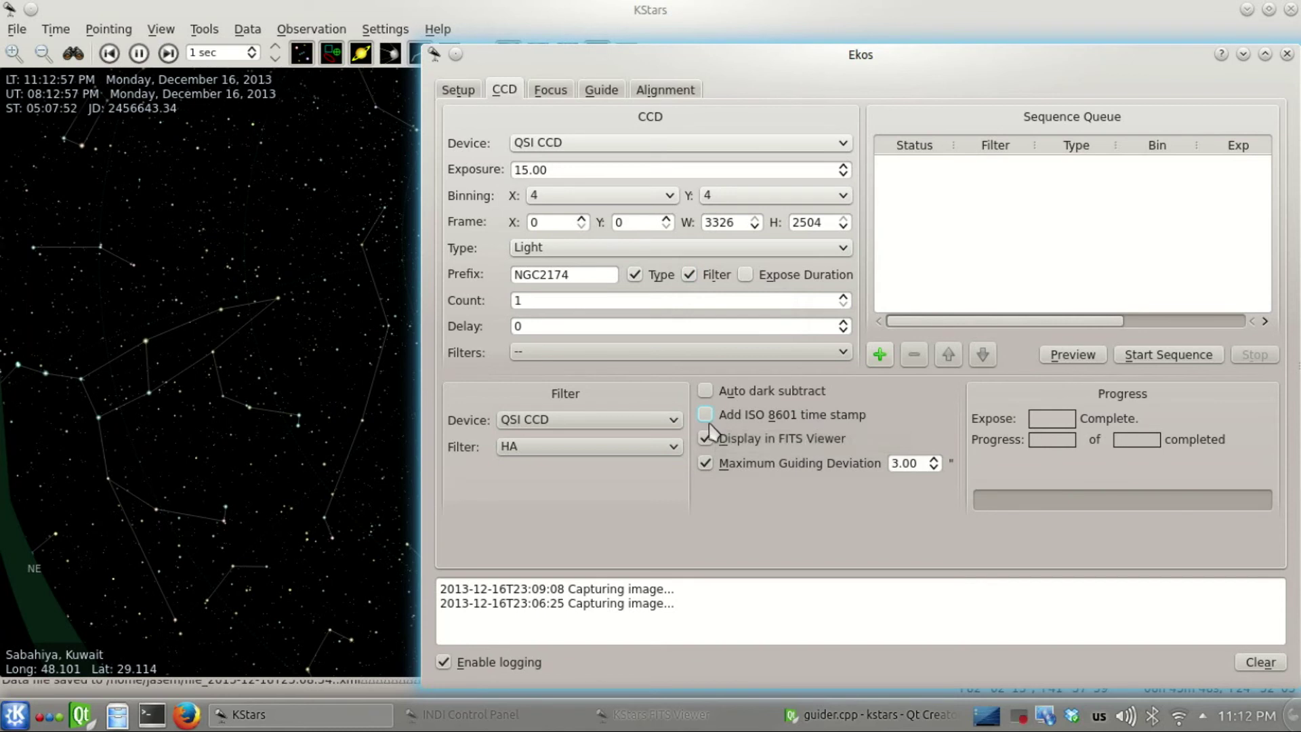
{"action": "left_click", "coordinate": [708, 439]}
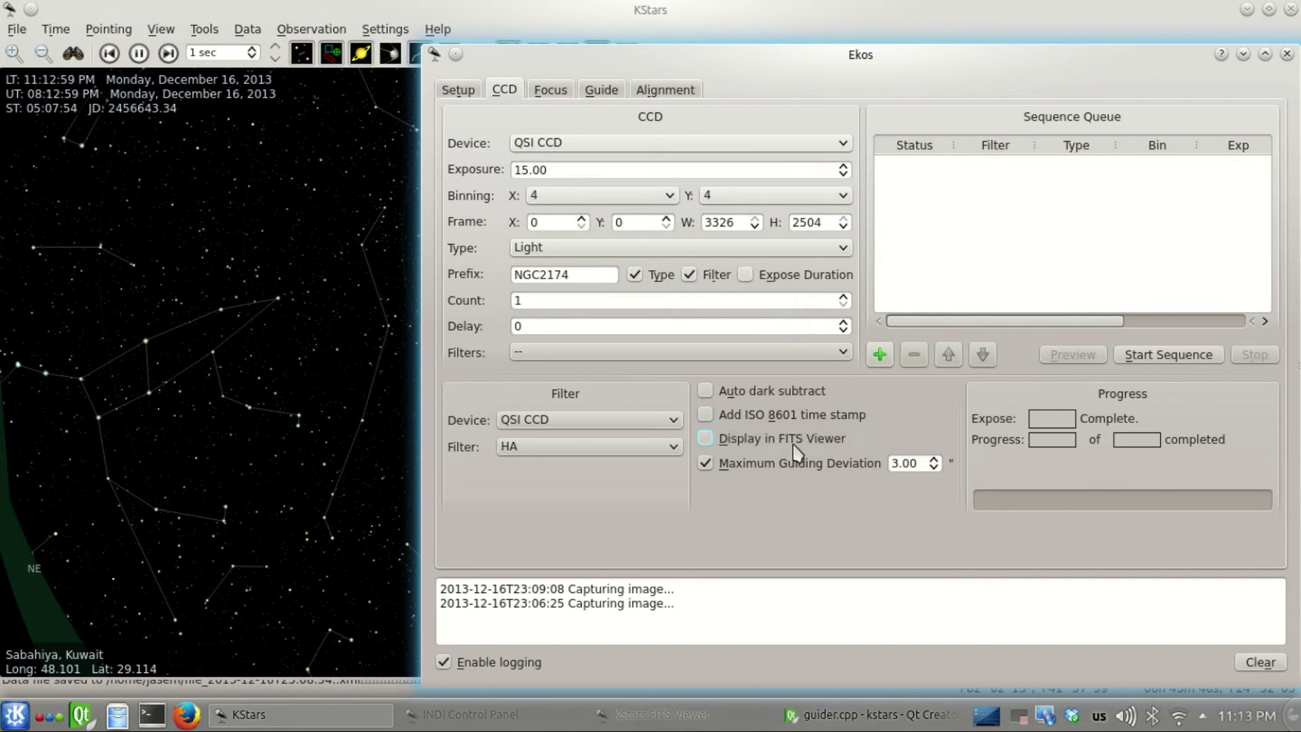
- Set exposure 300 s, binning 1×1 and count 5, then add the HA job to the queue
{"action": "left_click", "coordinate": [561, 170]}
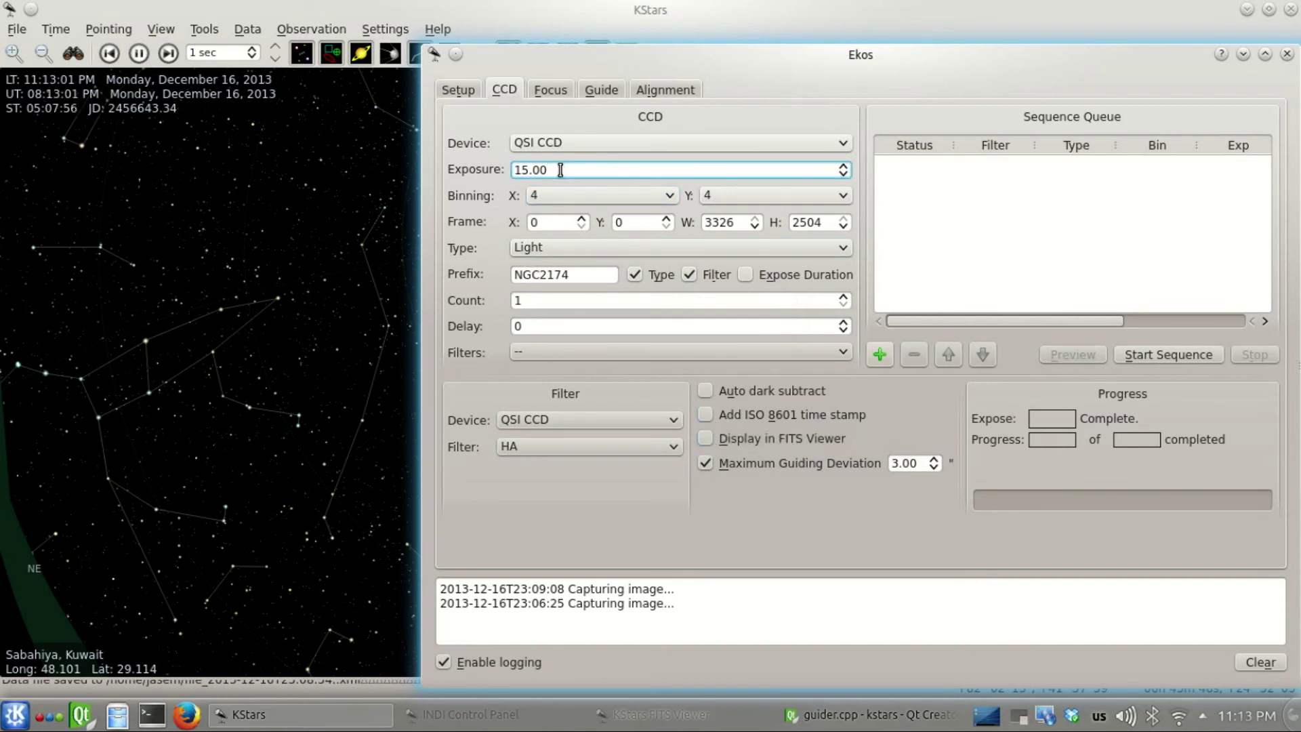
{"action": "left_click_drag", "start_coordinate": [561, 170], "coordinate": [496, 170]}
{"action": "type", "text": "3"}
{"action": "left_click", "coordinate": [556, 198]}
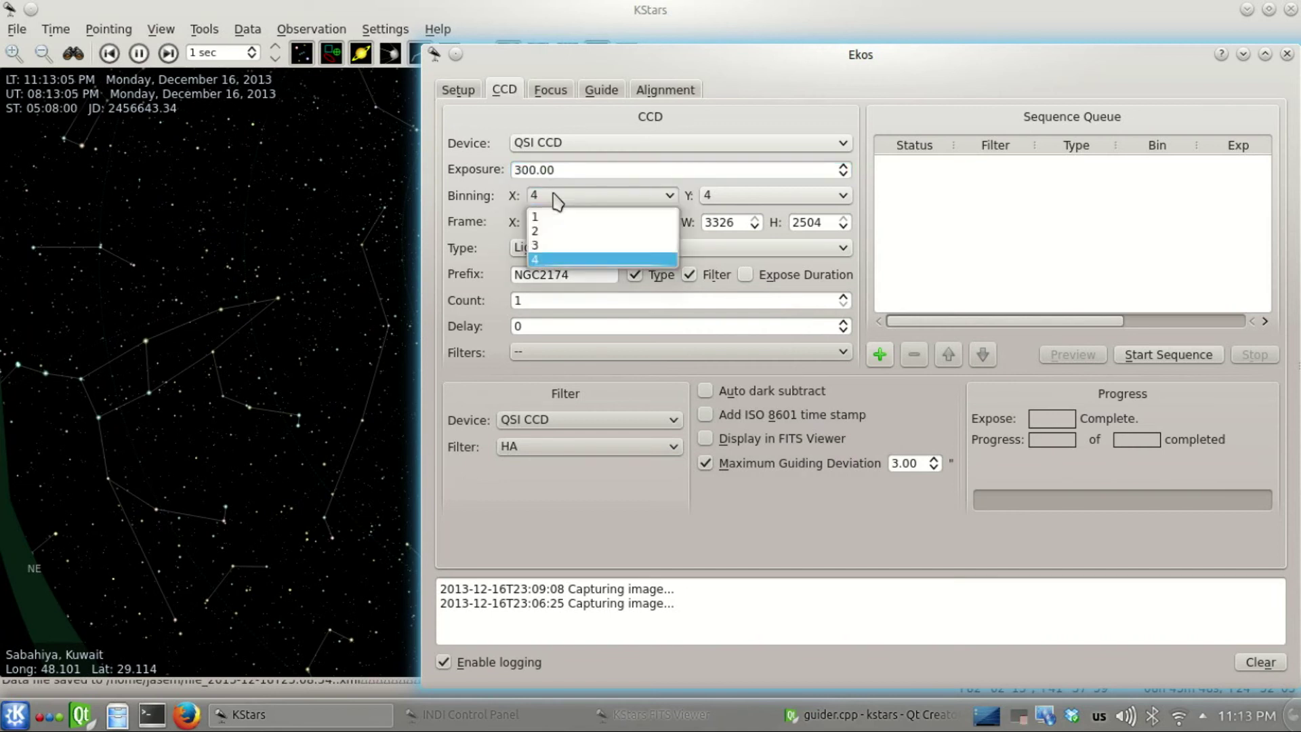
{"action": "left_click", "coordinate": [552, 218]}
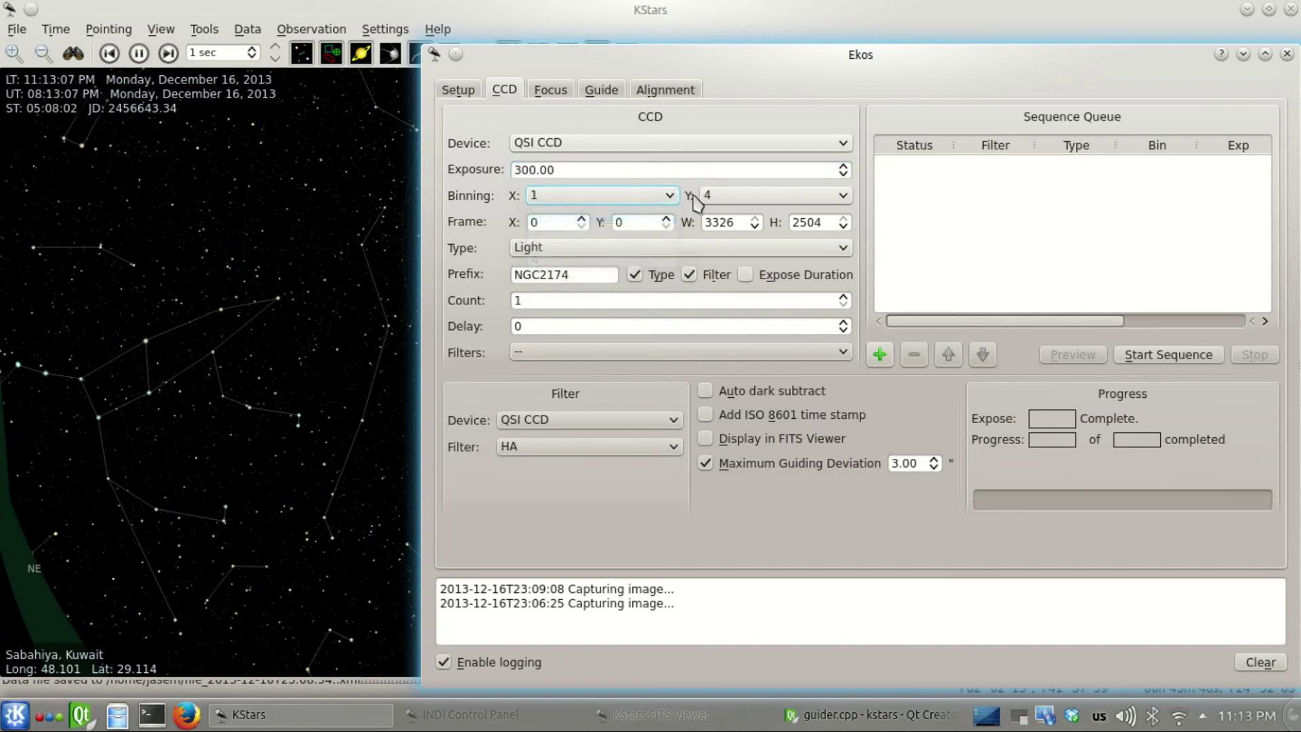
{"action": "left_click", "coordinate": [726, 196]}
{"action": "left_click", "coordinate": [724, 218]}
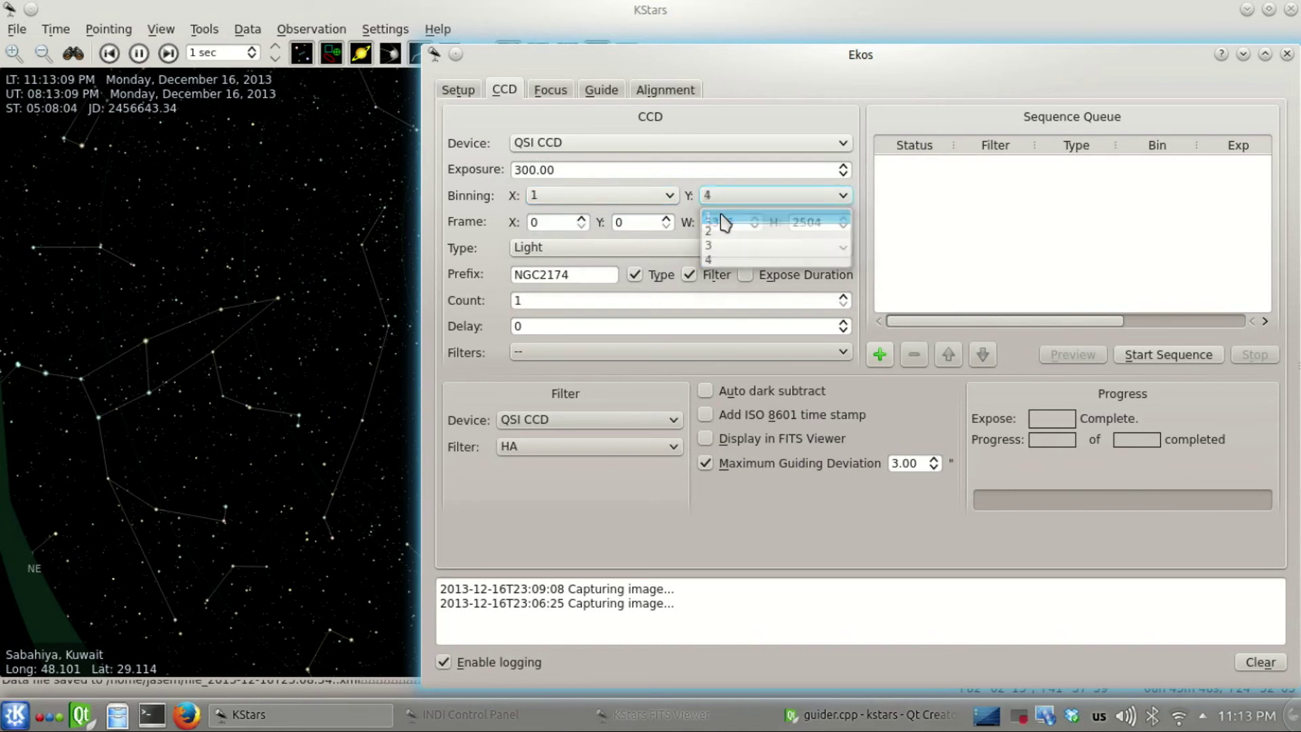
{"action": "left_click", "coordinate": [536, 300]}
{"action": "key", "text": "BackSpace"}
{"action": "type", "text": "5"}
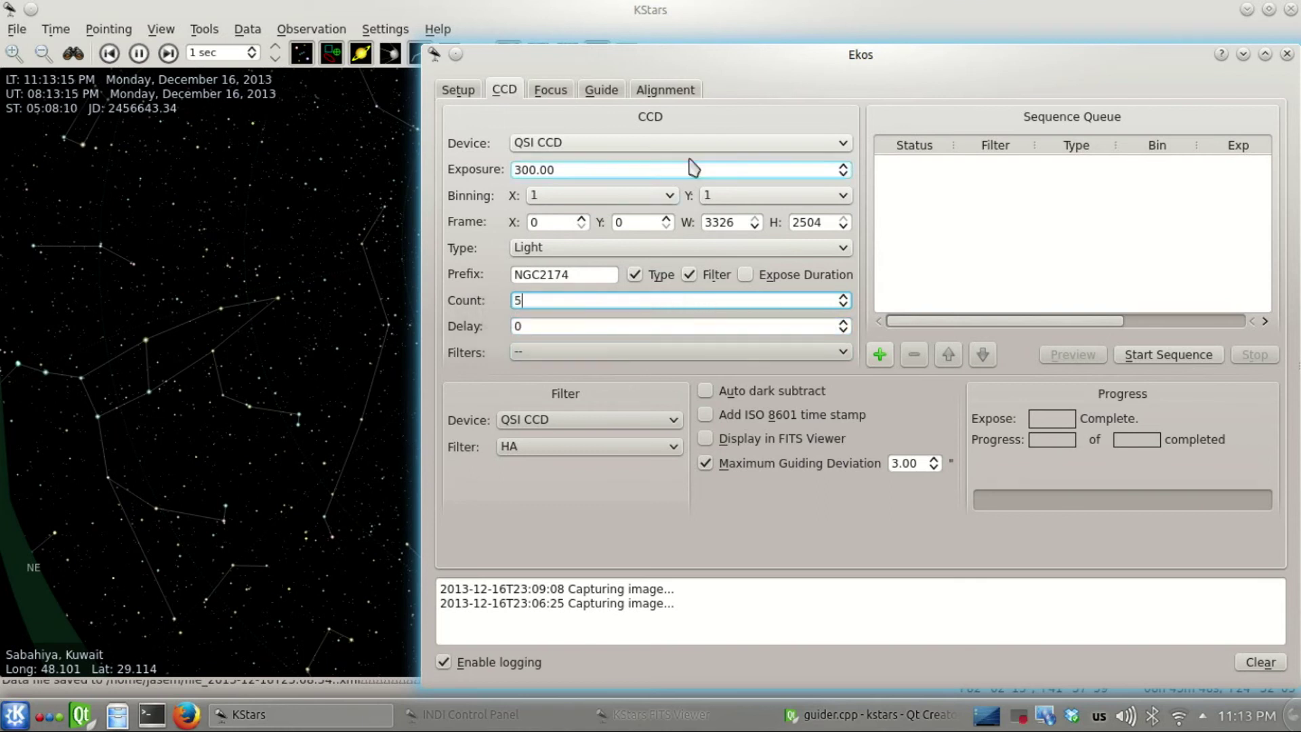
{"action": "left_click", "coordinate": [880, 355]}
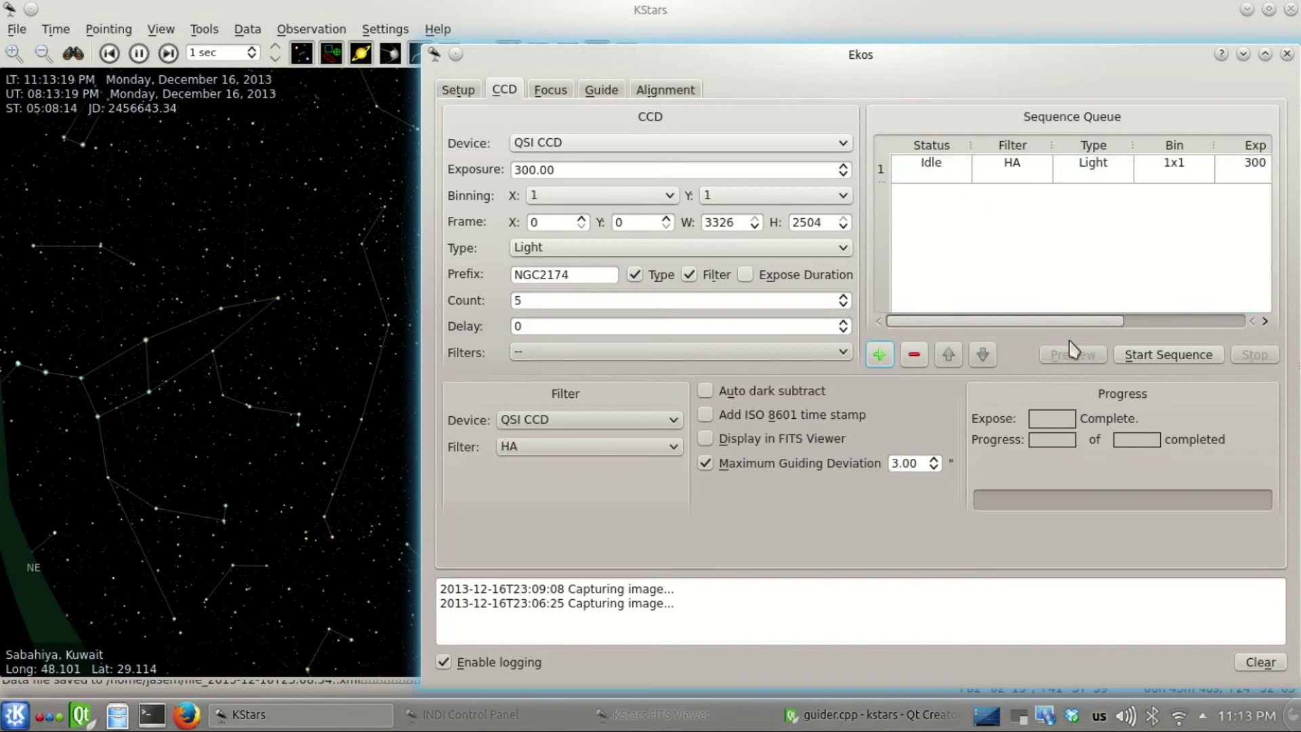
- Queue R, G and B filter jobs with the same 300 s, 1×1 settings
{"action": "left_click_drag", "start_coordinate": [1088, 321], "coordinate": [998, 331]}
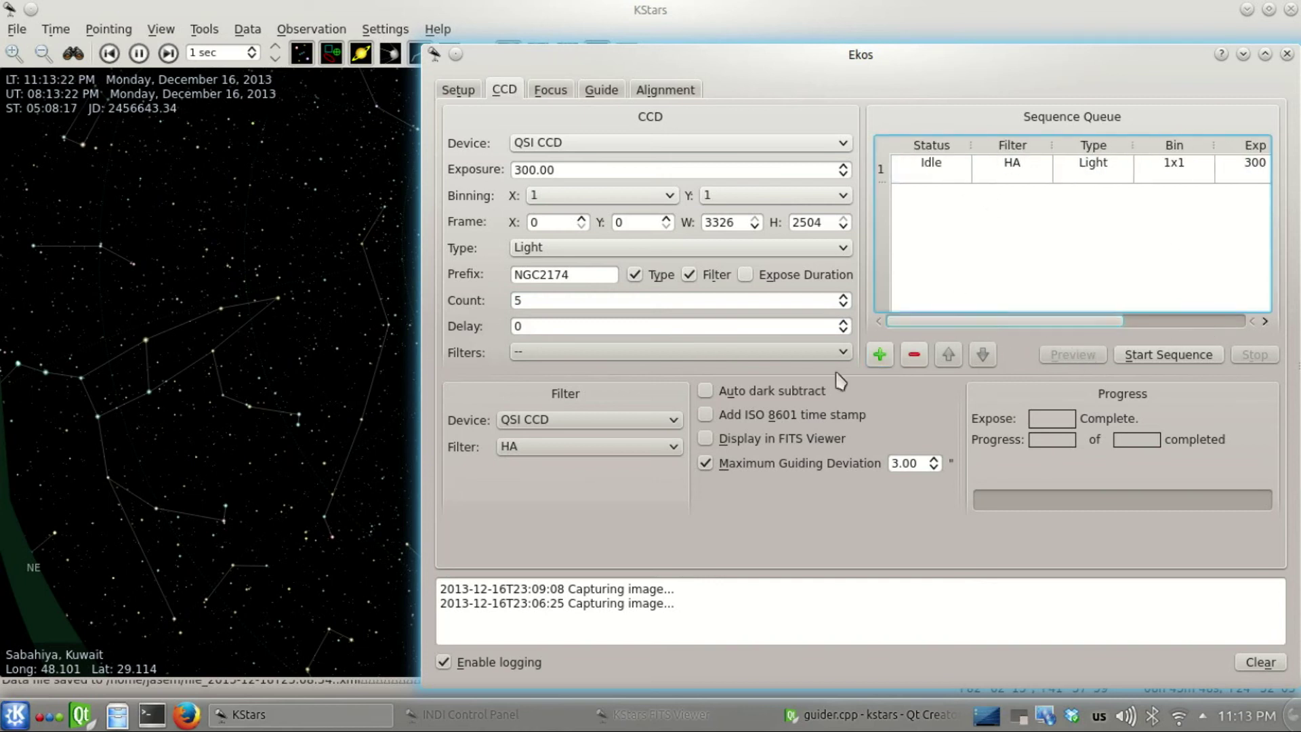
{"action": "left_click", "coordinate": [650, 446]}
{"action": "left_click", "coordinate": [606, 486]}
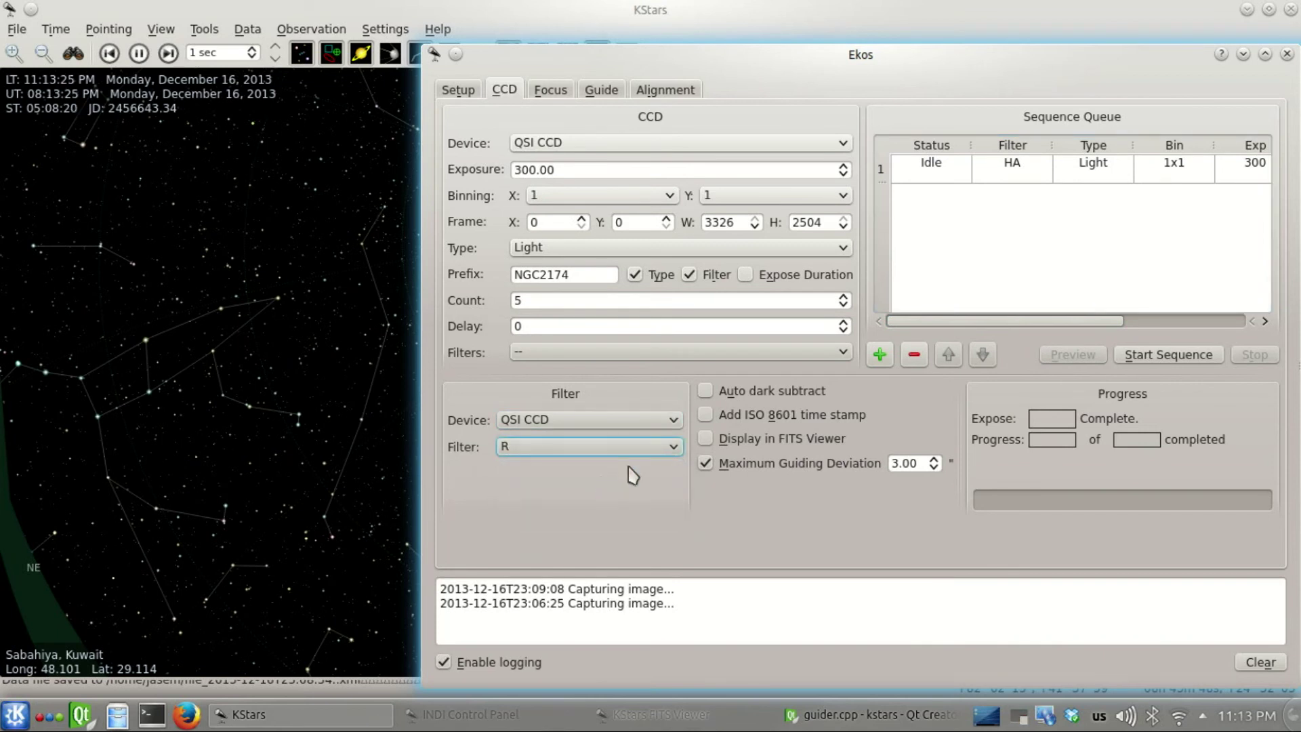
{"action": "left_click", "coordinate": [880, 355]}
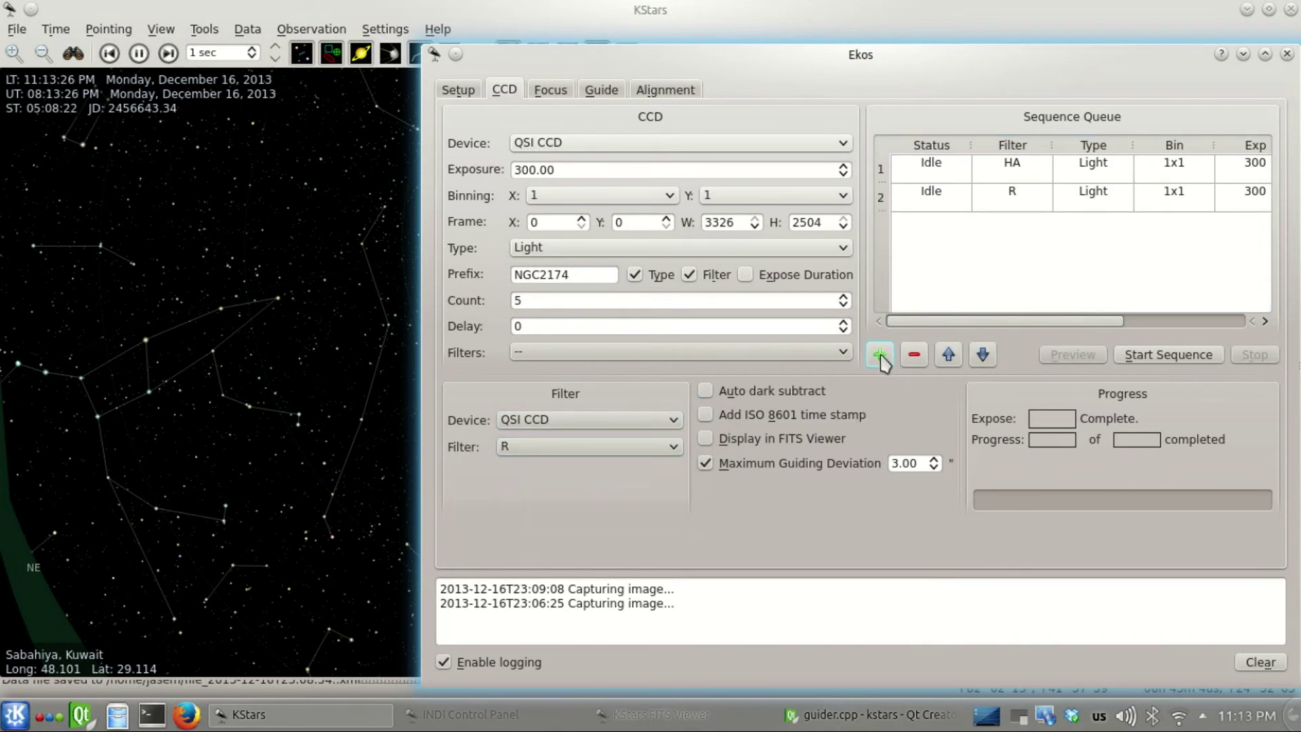
{"action": "left_click", "coordinate": [579, 448]}
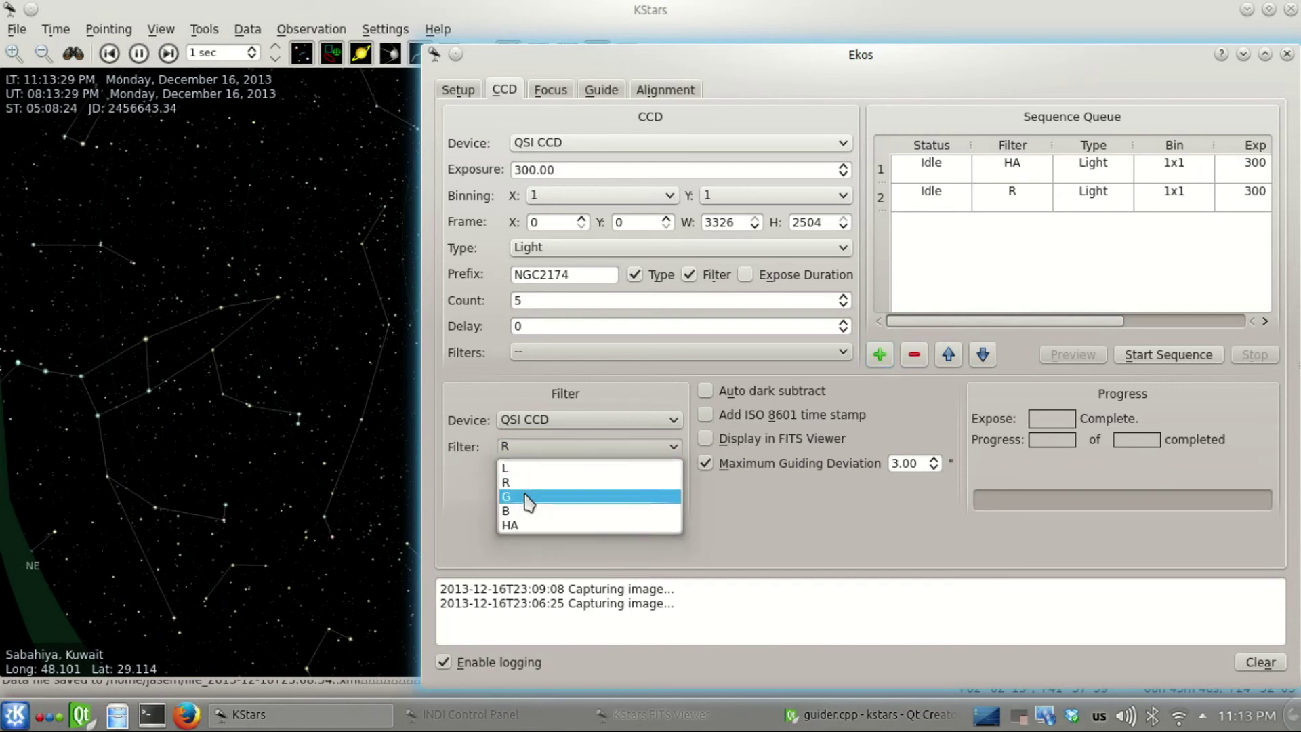
{"action": "left_click", "coordinate": [527, 497]}
{"action": "left_click", "coordinate": [879, 354]}
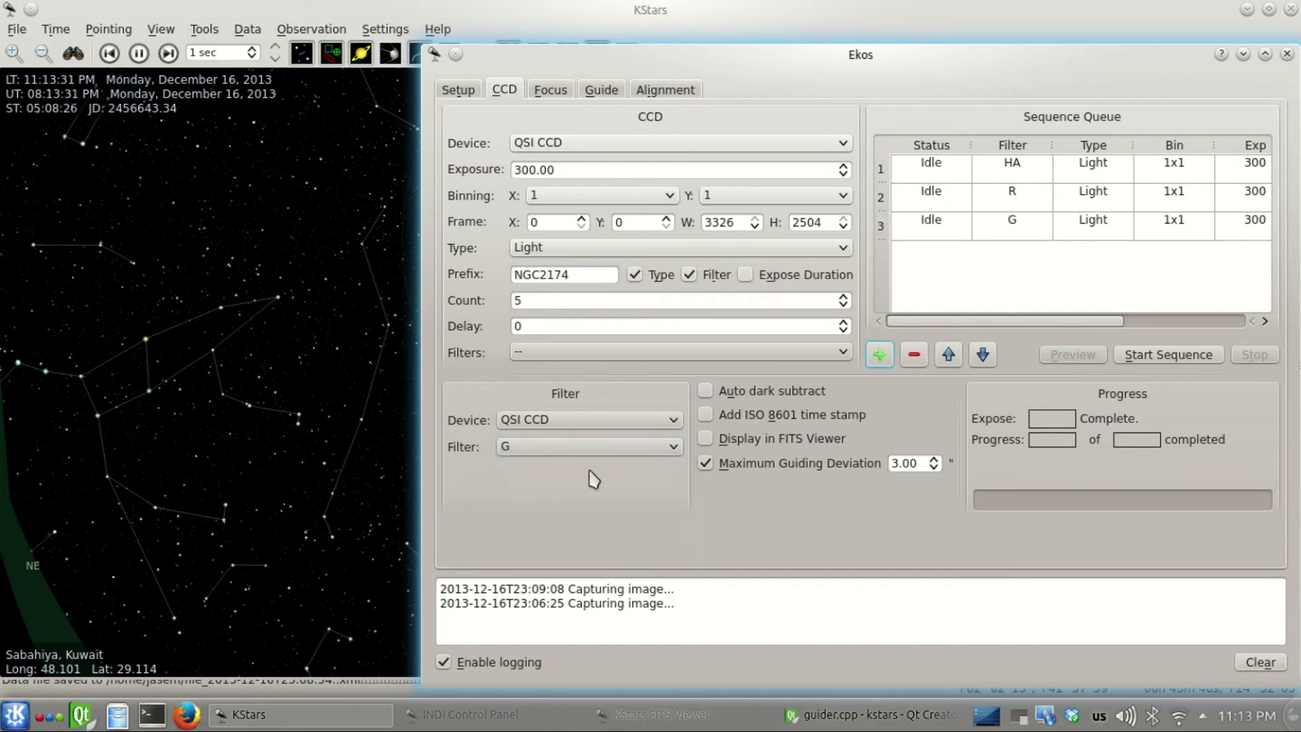
{"action": "left_click", "coordinate": [589, 448]}
{"action": "left_click", "coordinate": [522, 512]}
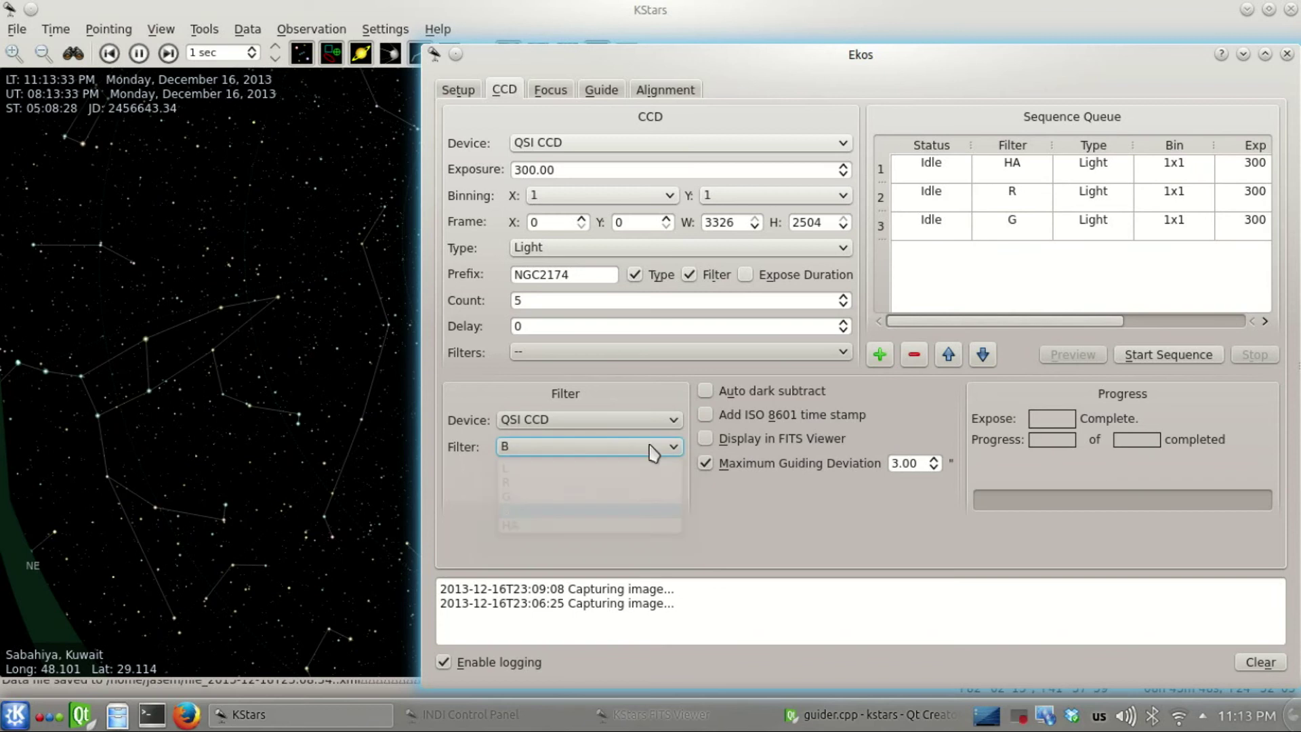
{"action": "left_click", "coordinate": [880, 354]}
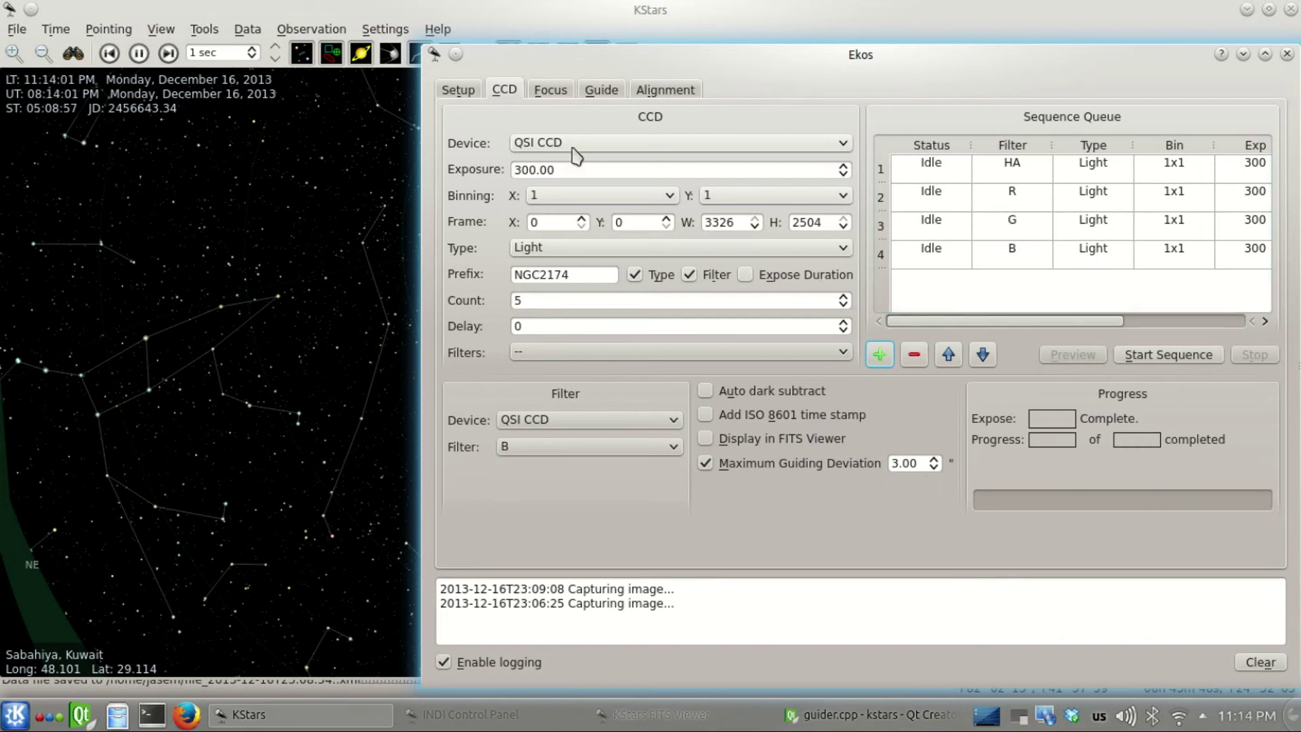
- Confirm the guide drift holds near zero, then start the queued HA/R/G/B sequence
{"action": "left_click", "coordinate": [601, 90]}
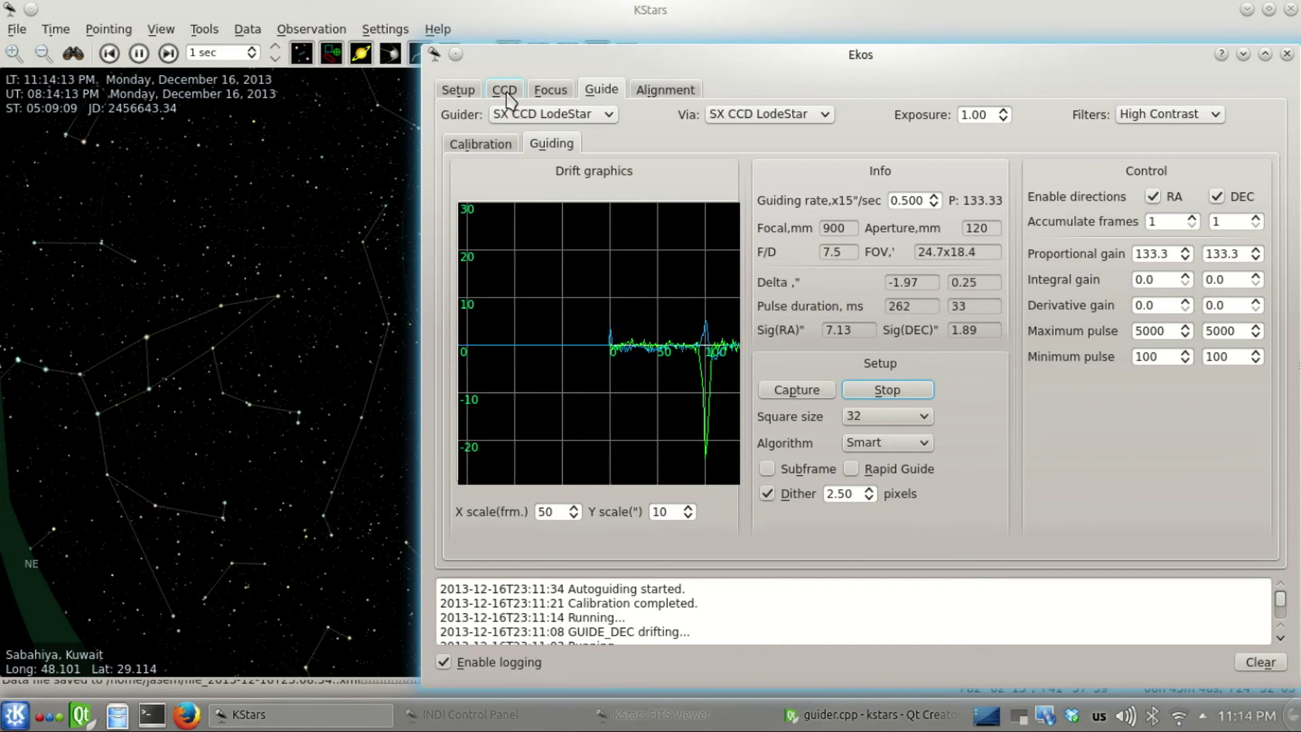
{"action": "left_click", "coordinate": [505, 91]}
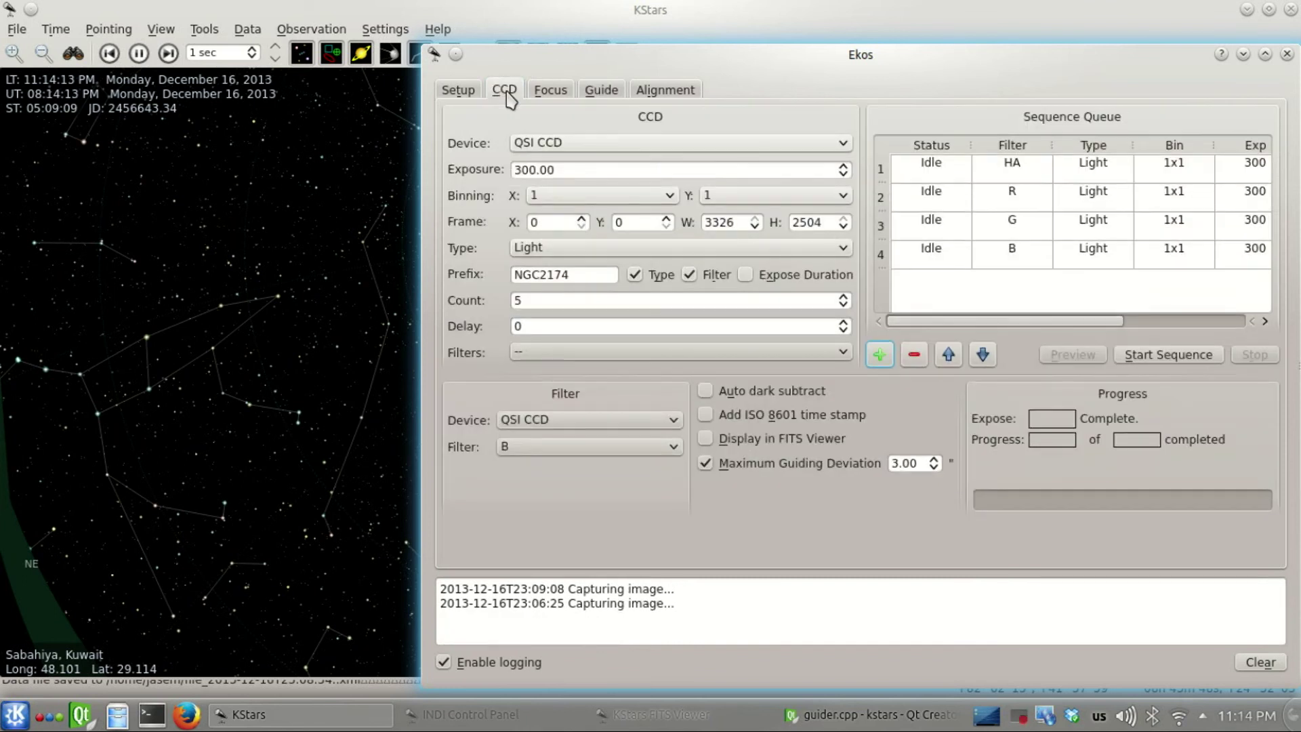
{"action": "left_click", "coordinate": [1175, 359]}
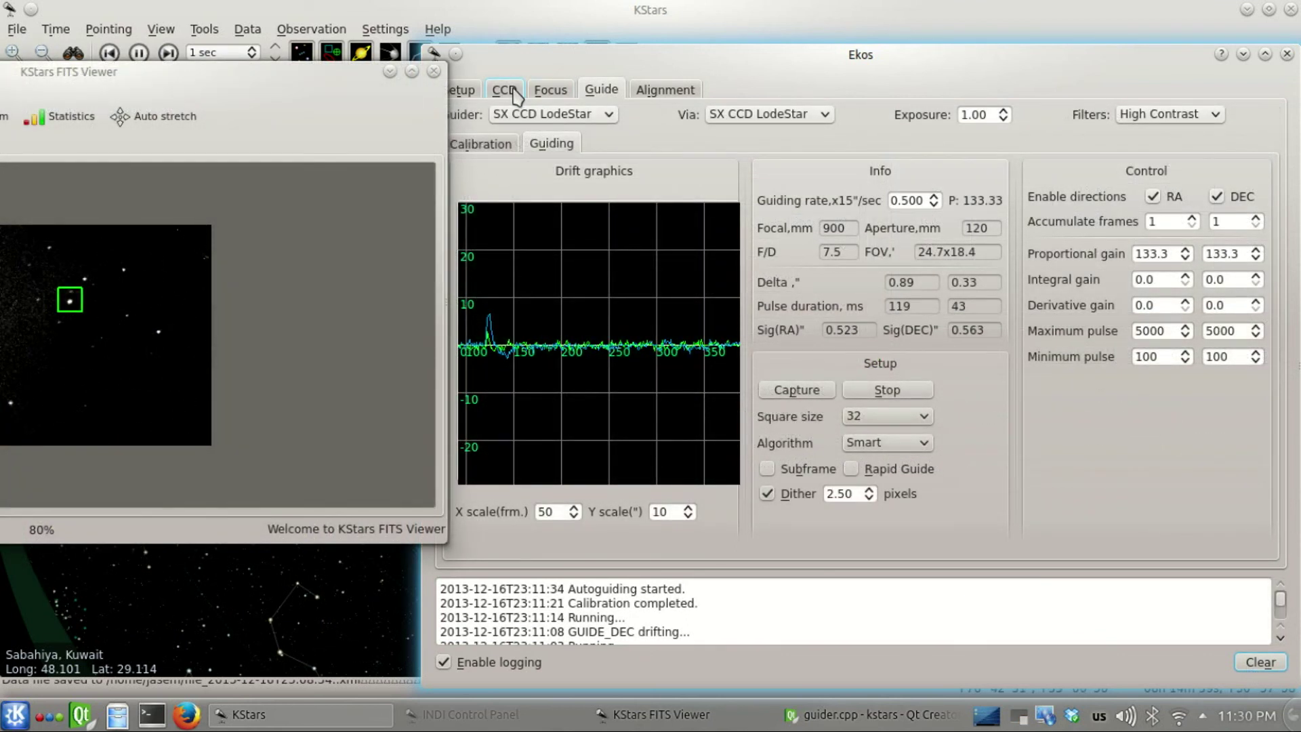
- Follow the CCD progress until HA frame 1 of 5 is saved as NGC2174_Light_HA_01.fits
{"action": "left_click", "coordinate": [513, 91]}
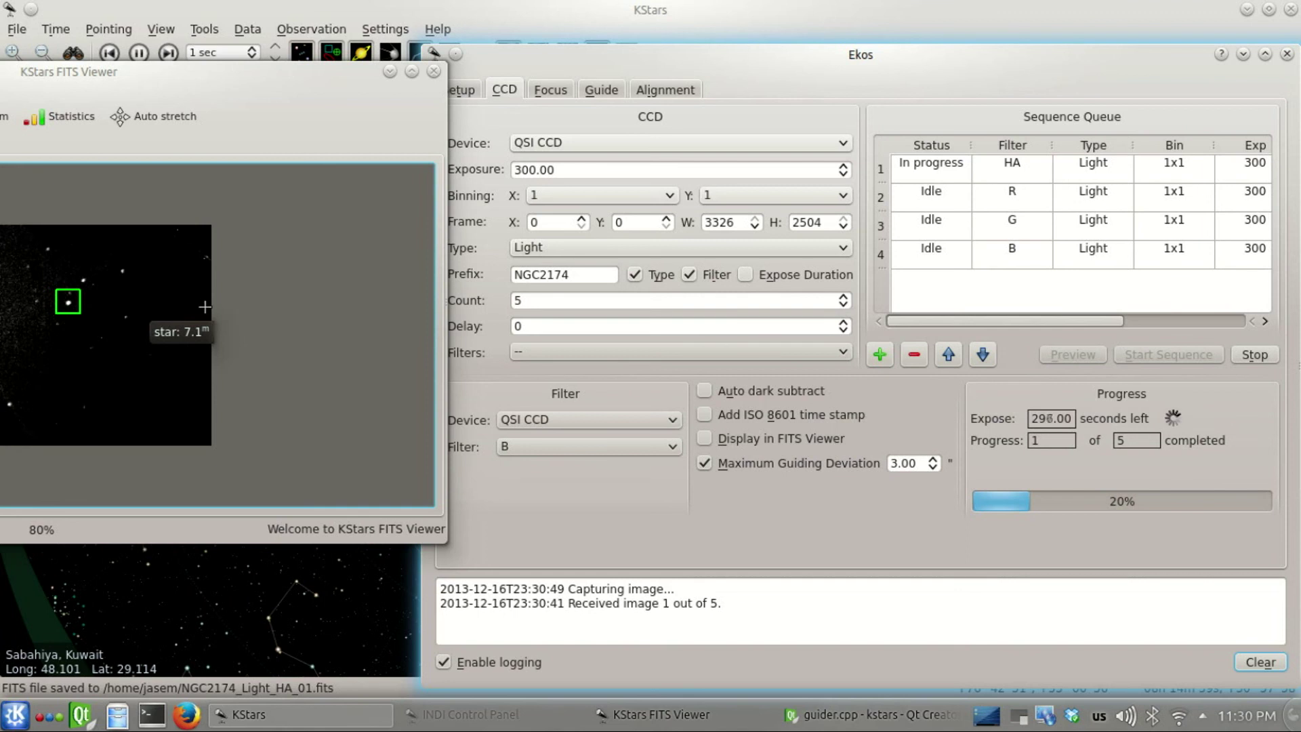
{"action": "left_click", "coordinate": [28, 35]}
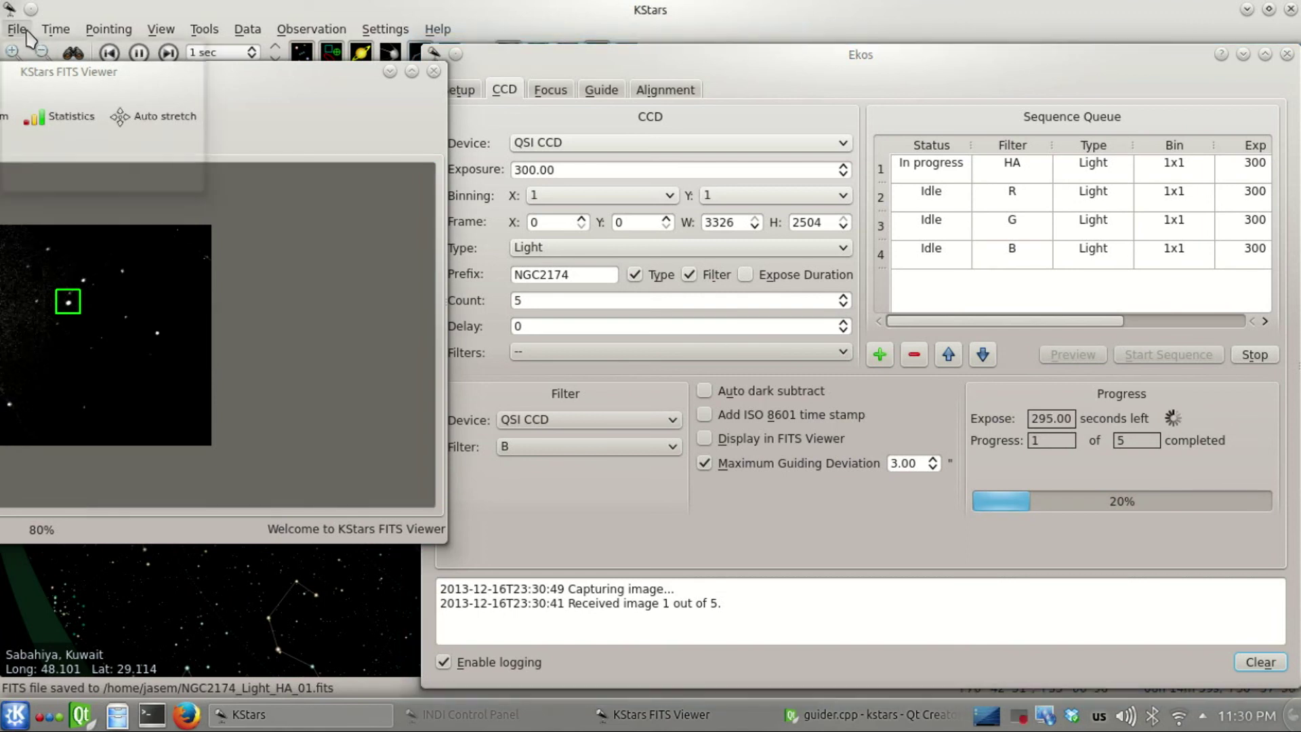
- Load NGC2174_Light_HA_01.fits, auto-stretch and zoom into the nebula, then revert to unstretched
{"action": "left_click", "coordinate": [35, 55]}
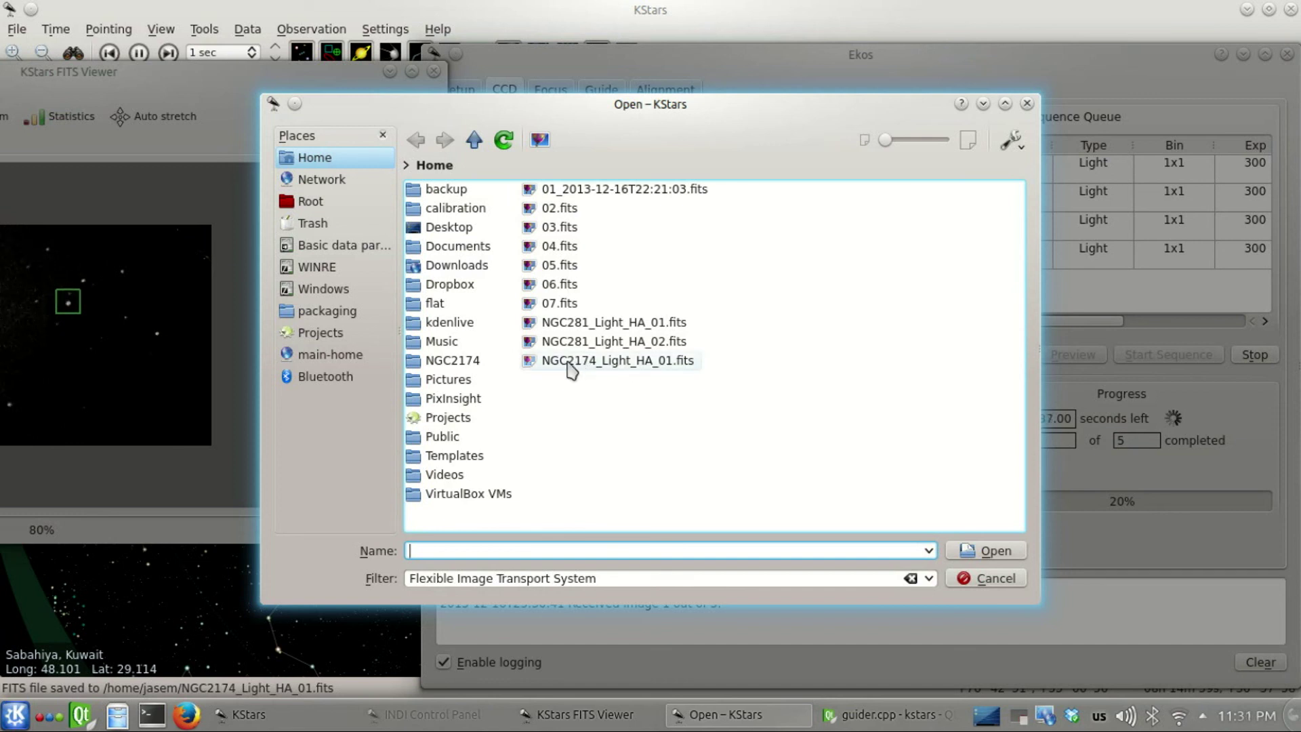
{"action": "double_click", "coordinate": [568, 363]}
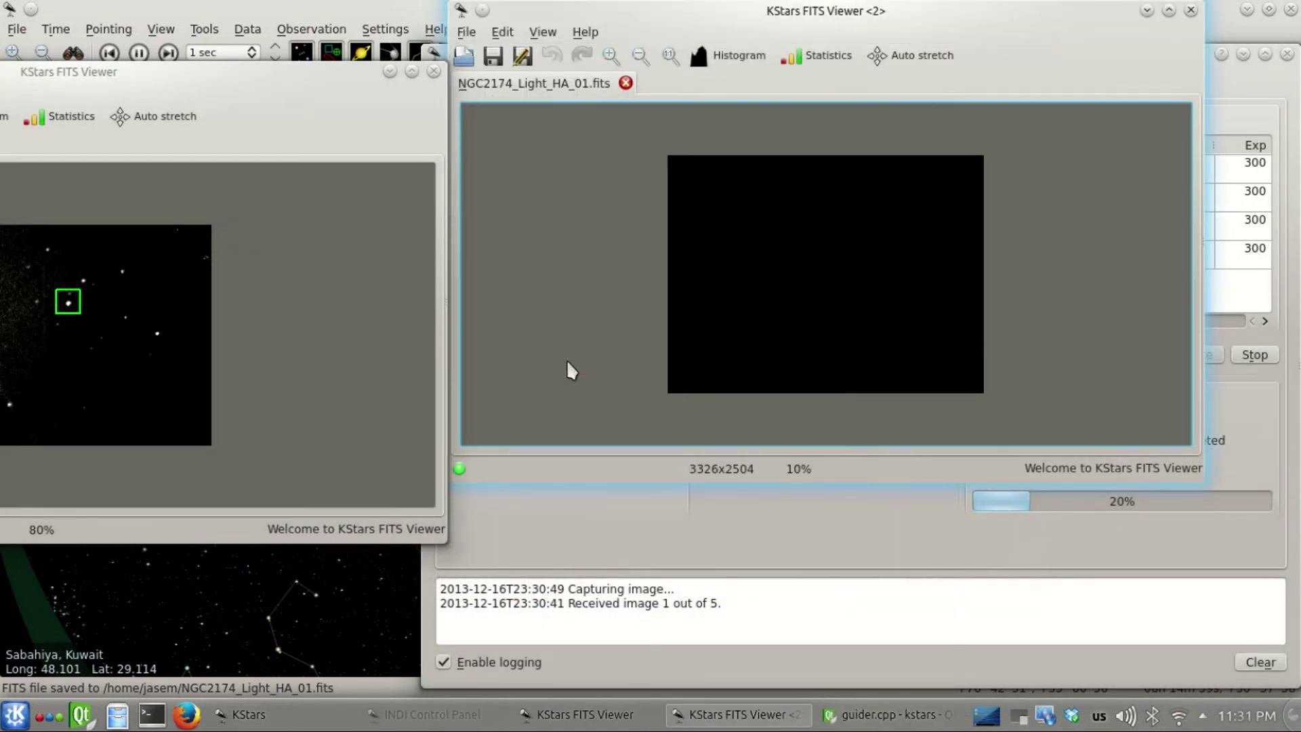
{"action": "left_click", "coordinate": [915, 57]}
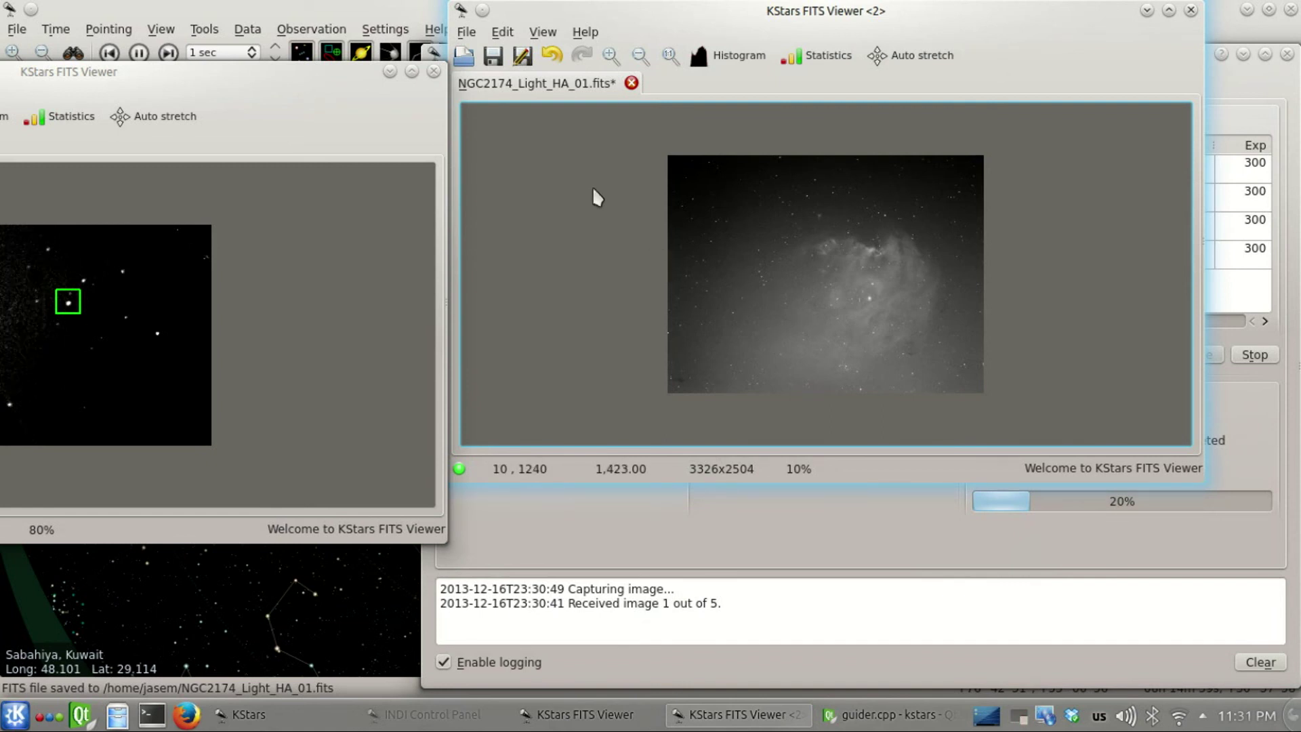
{"action": "left_click", "coordinate": [611, 57]}
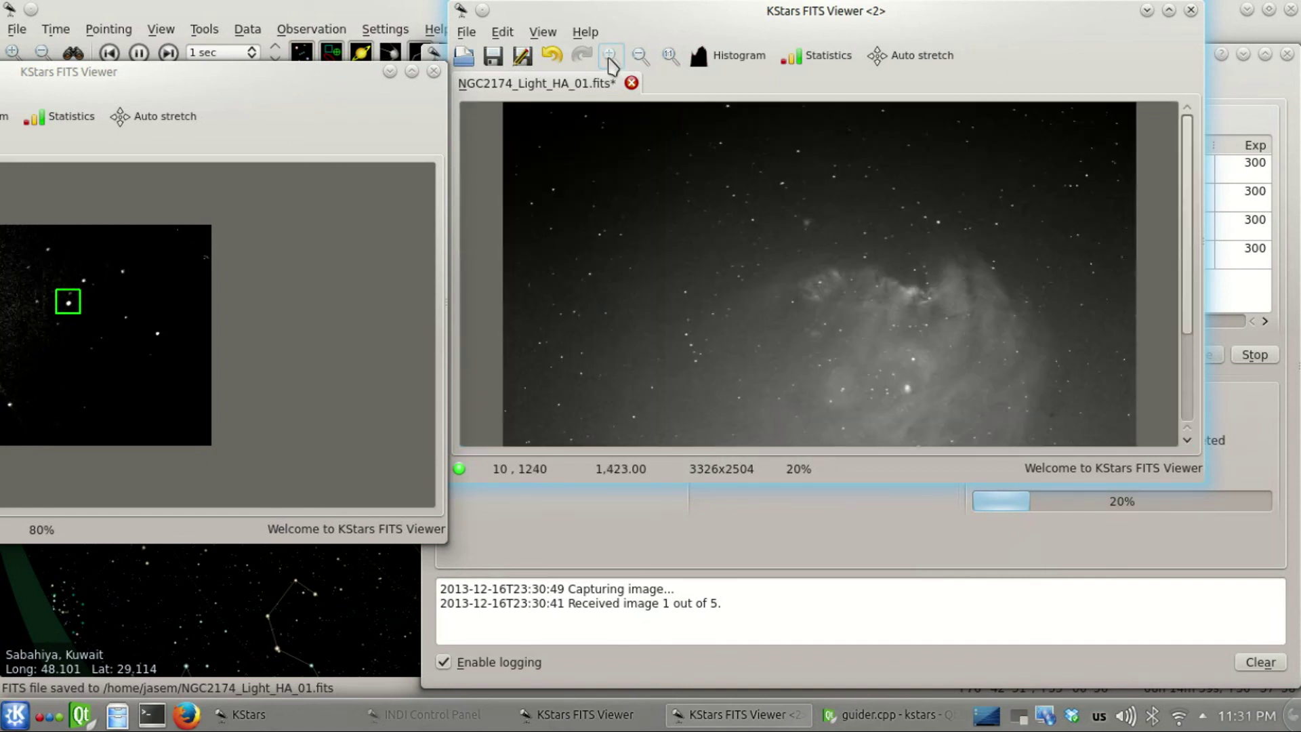
{"action": "scroll", "coordinate": [738, 252], "scroll_direction": "down", "scroll_amount": 3}
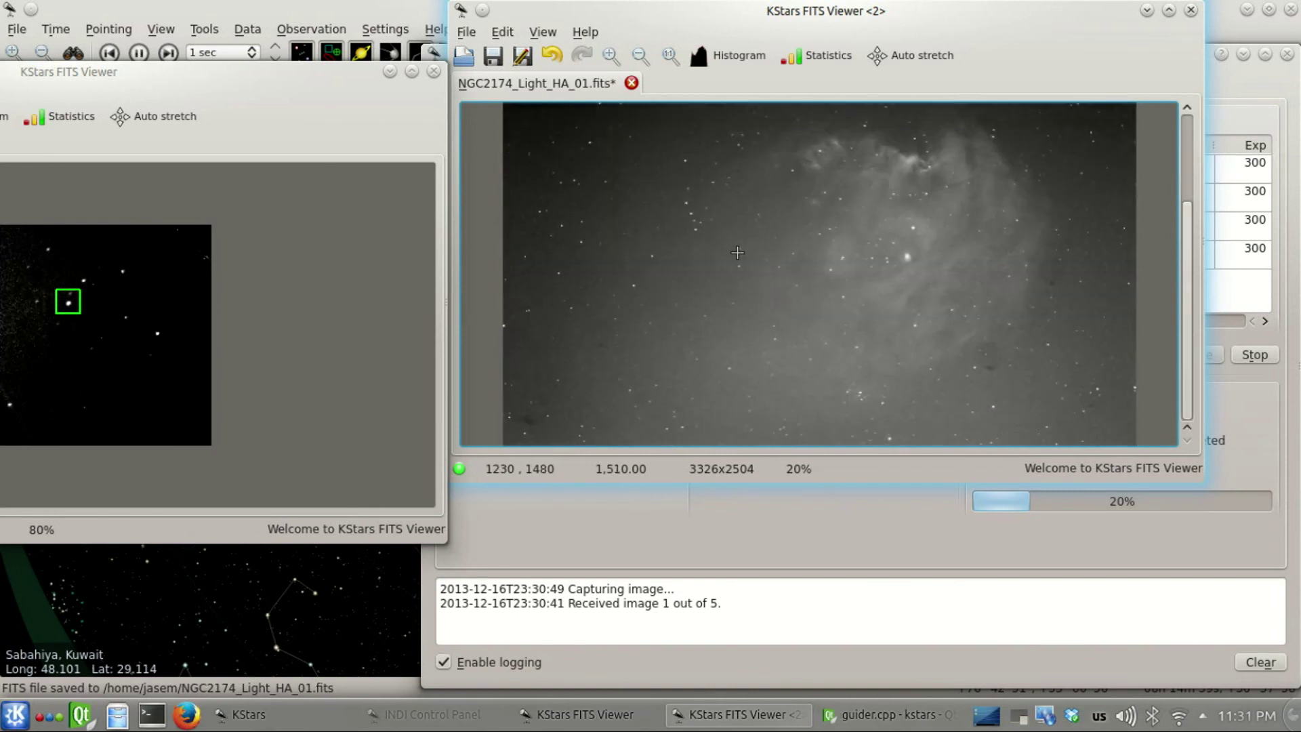
{"action": "scroll", "coordinate": [738, 252], "scroll_direction": "up", "scroll_amount": 1}
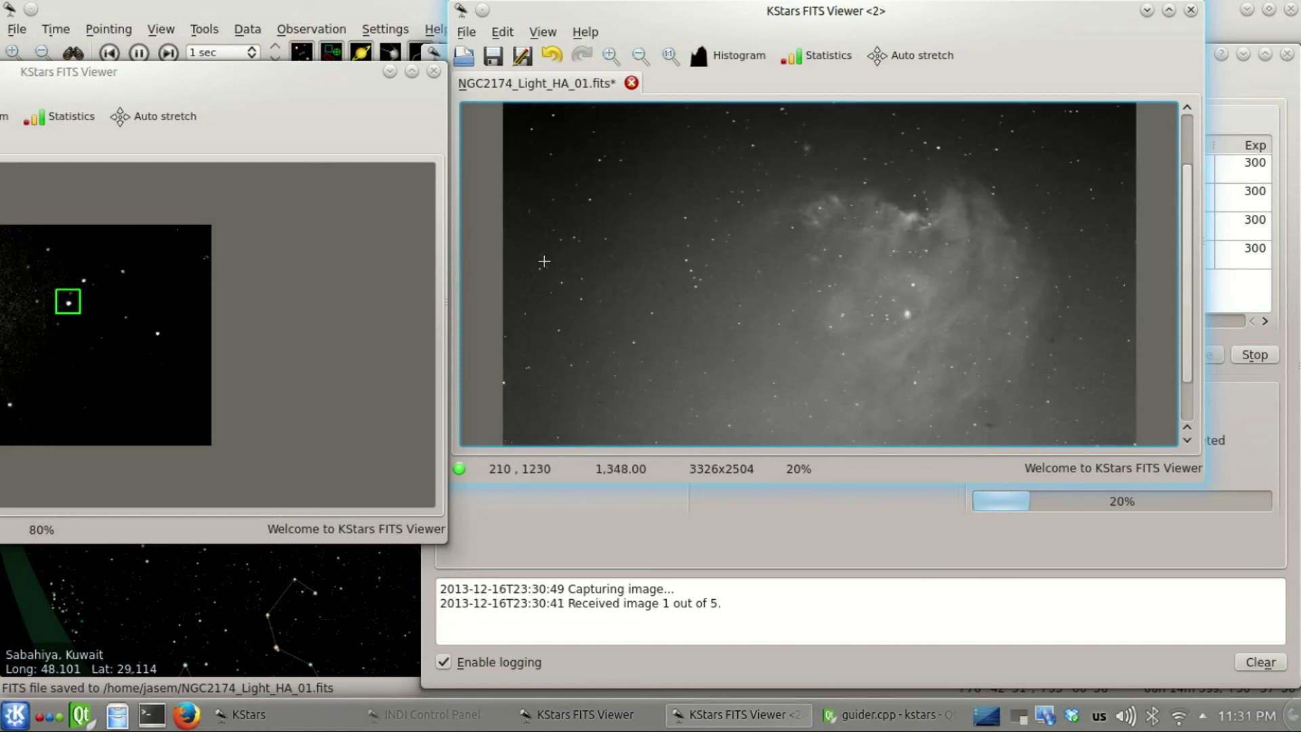
{"action": "left_click", "coordinate": [557, 58]}
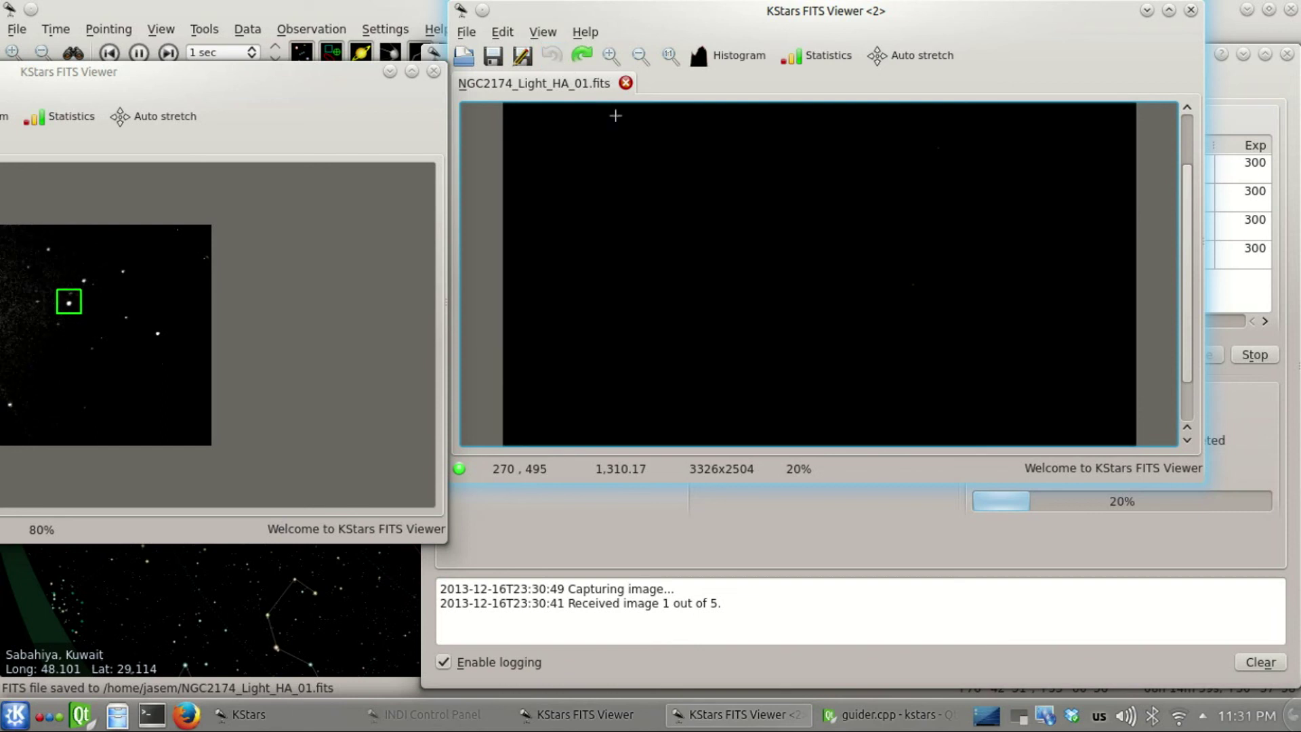
- Minimize FITS Viewer <2> and view the Guide drift graph during HA frame 2
{"action": "left_click", "coordinate": [1147, 10]}
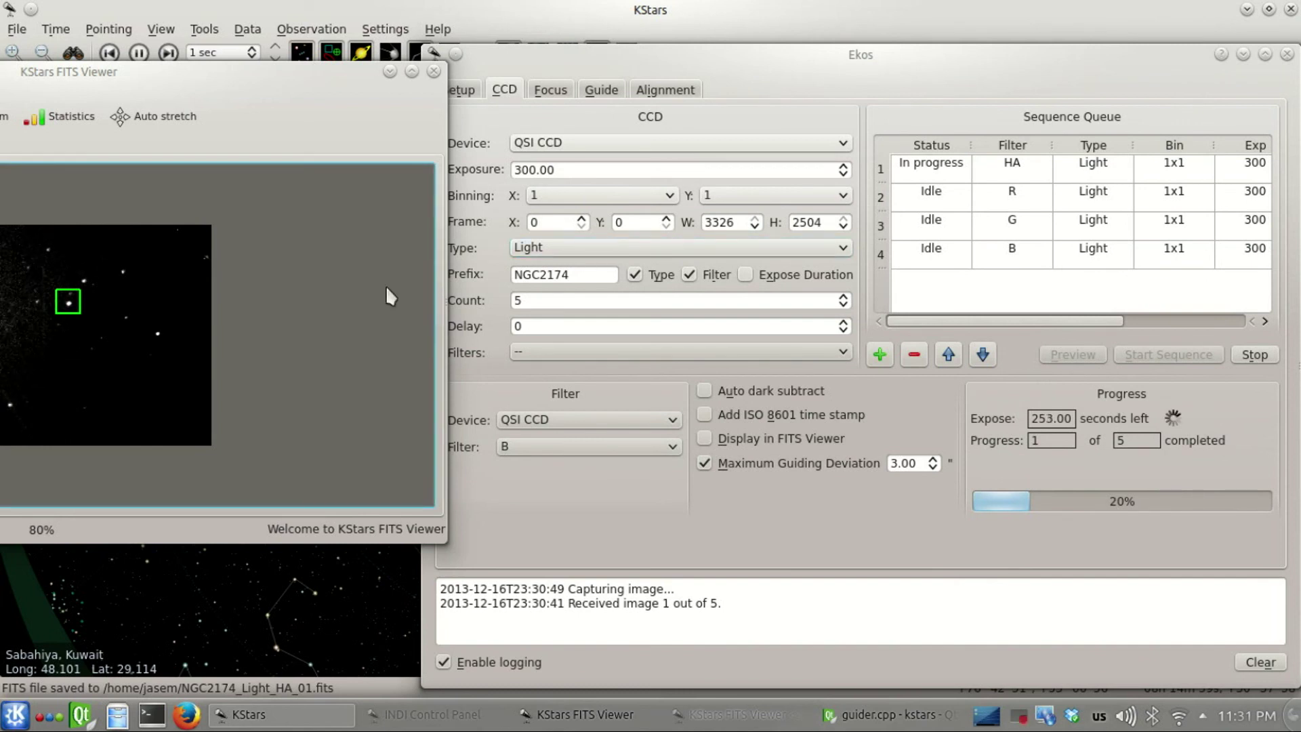
{"action": "left_click", "coordinate": [600, 89]}
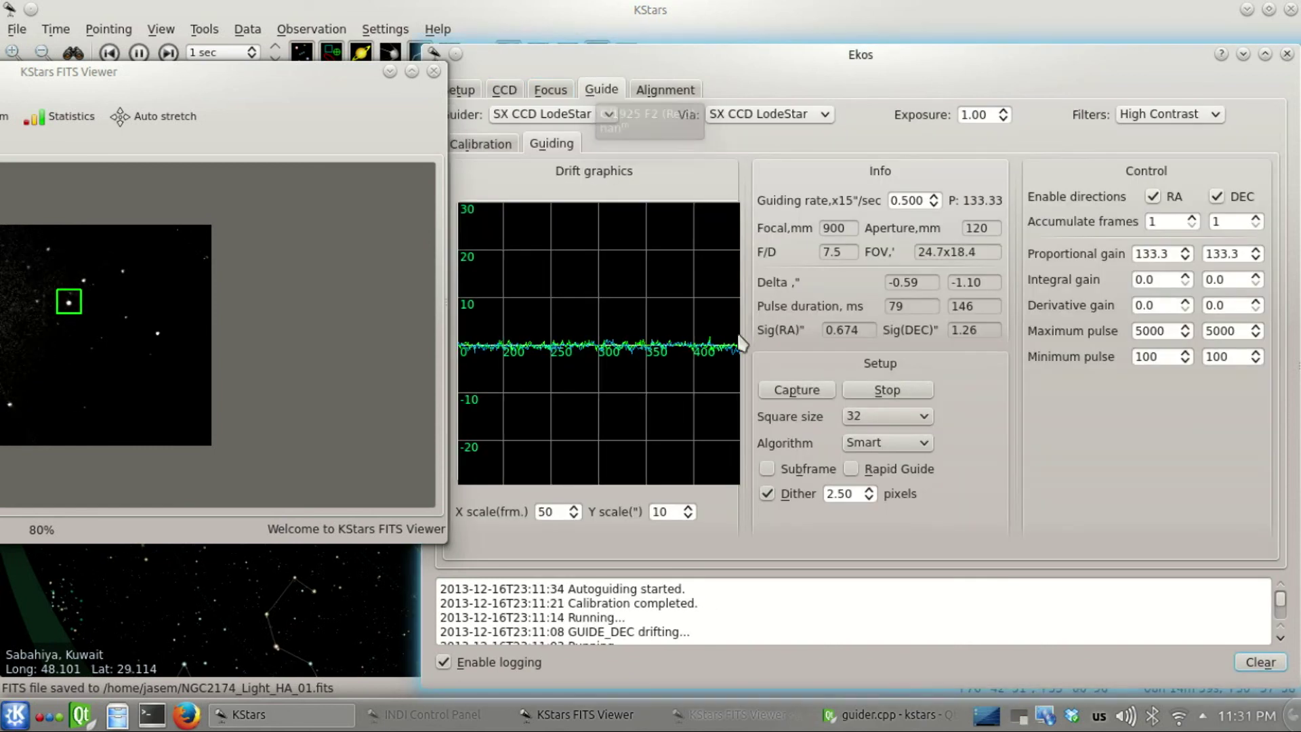